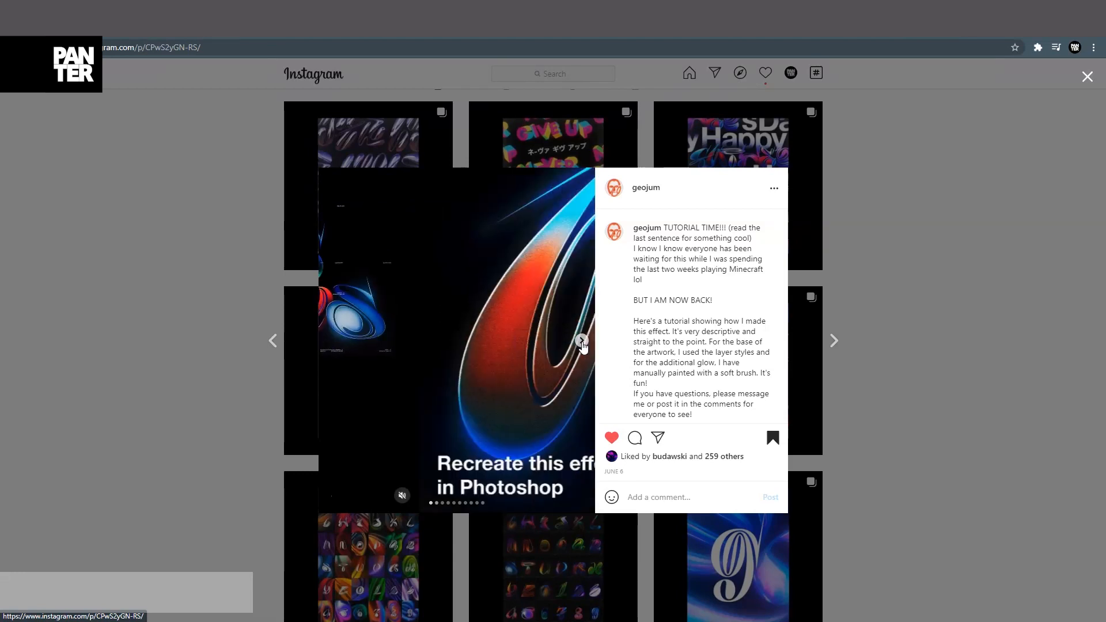
Browse the slides of the Instagram tutorial post up to the one showing the Inner Shadow and Inner Glow settings.
left_click(581, 342)
left_click(581, 342)
left_click(582, 342)
left_click(582, 341)
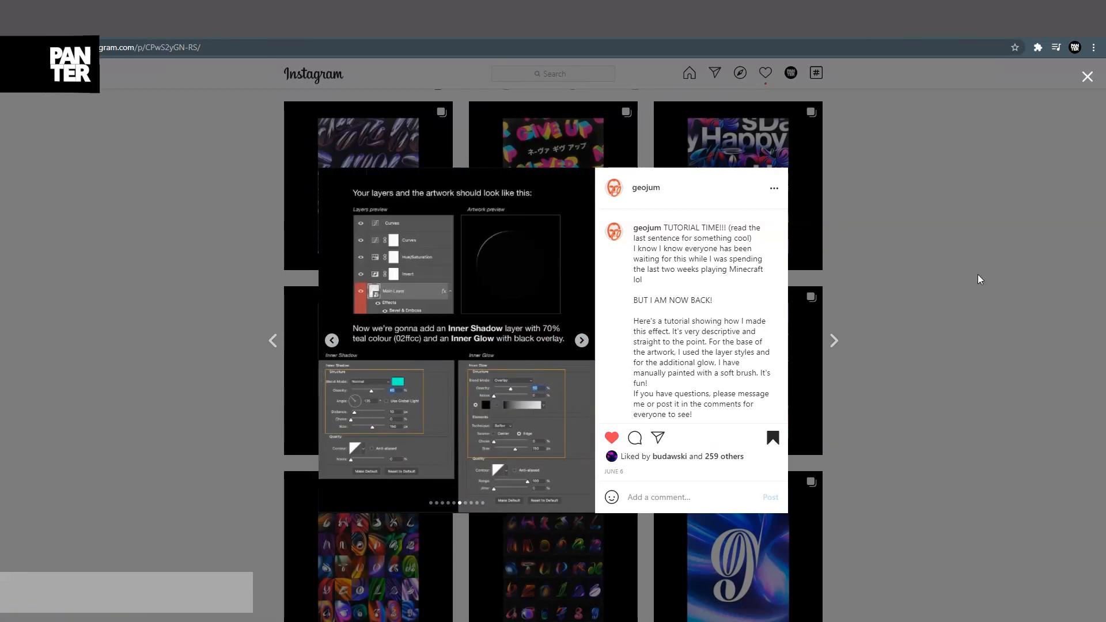
left_click(950, 217)
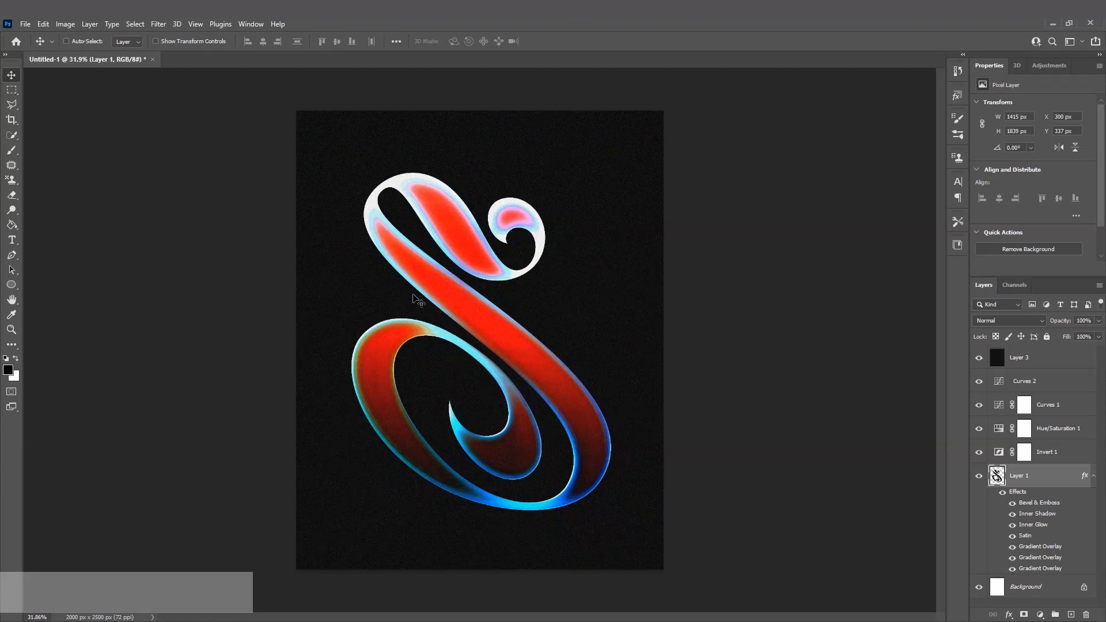
Select all layers of the finished S artwork and put them into one group.
scroll(414, 298, "up", 1)
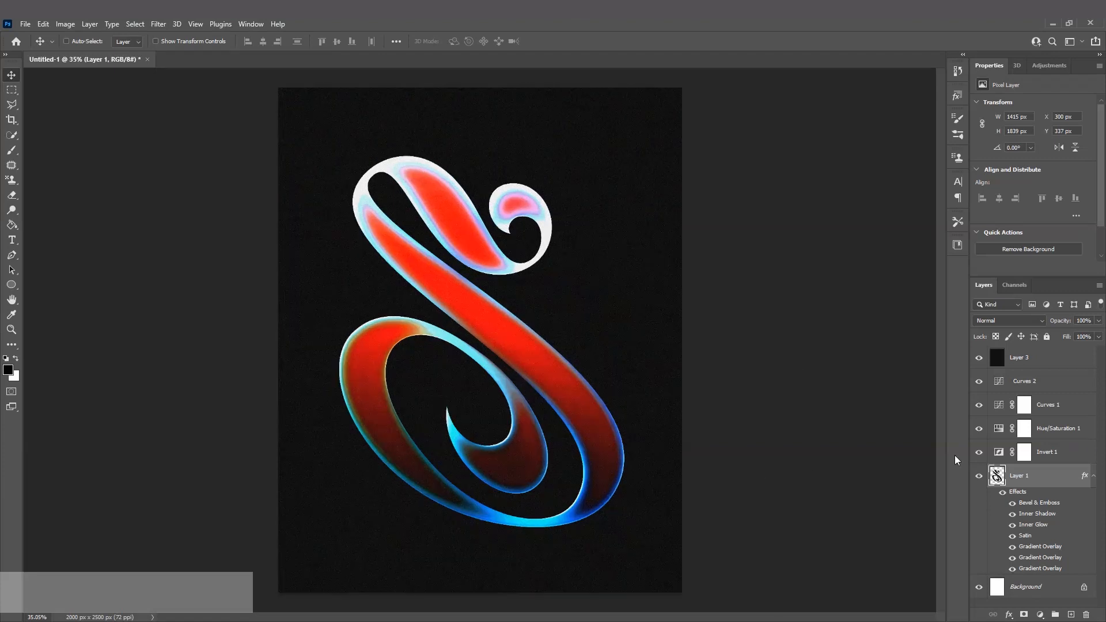
key("ctrl+alt+a")
key("ctrl+g")
scroll(766, 345, "up", 1)
Create a new portrait document 2000 px wide and 2500 px high at 72 pixels per inch with a white background.
key("ctrl")
key("ctrl+n")
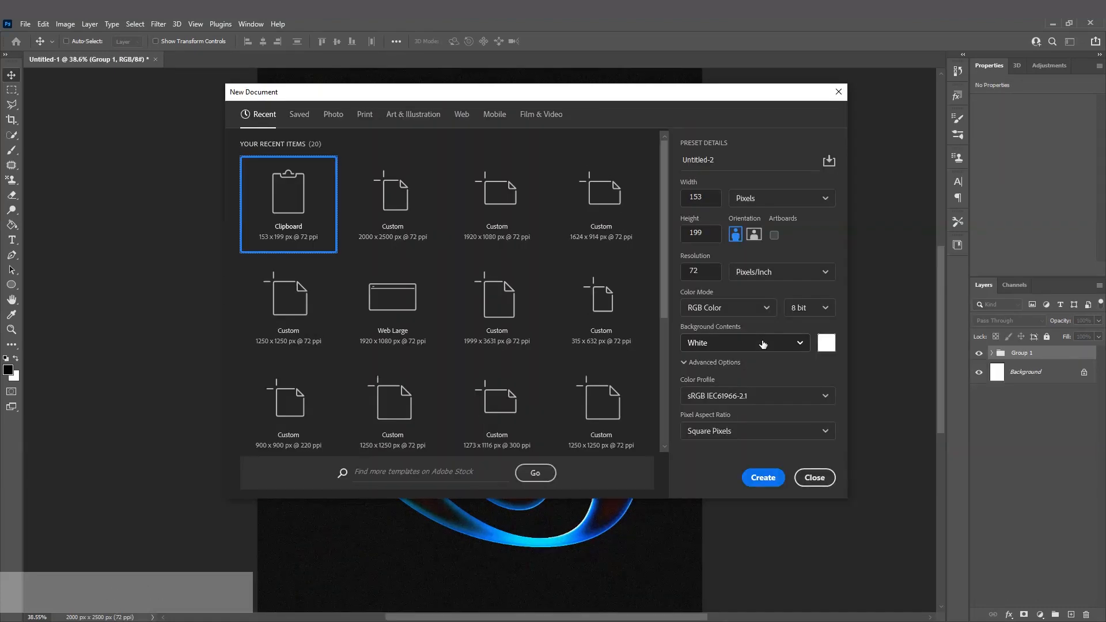
left_click(701, 197)
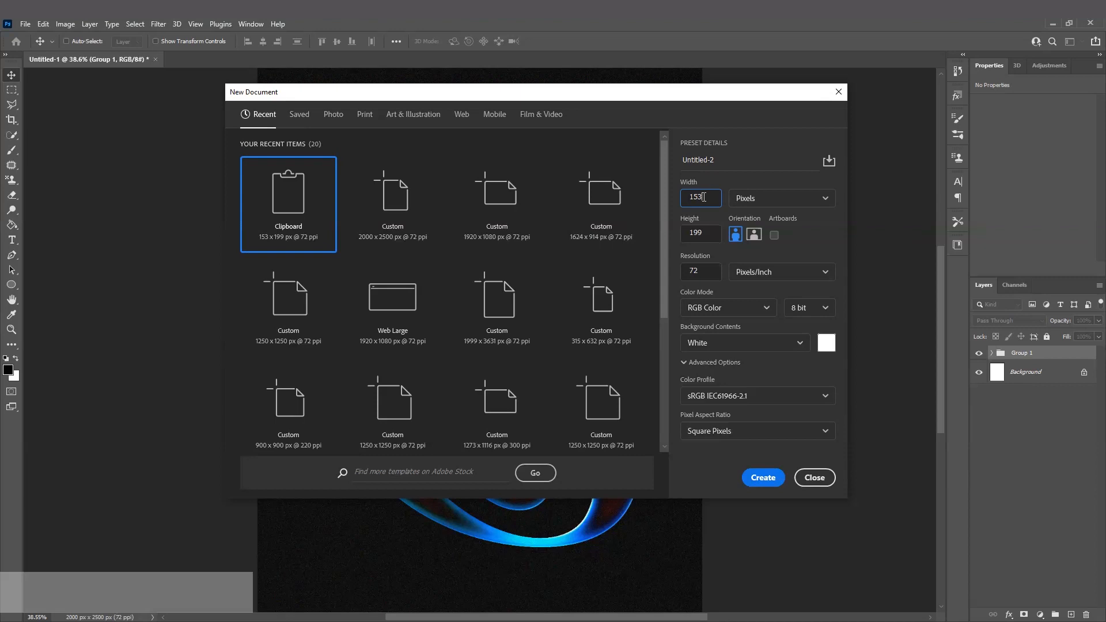
type("2000")
left_click(710, 232)
type("2500")
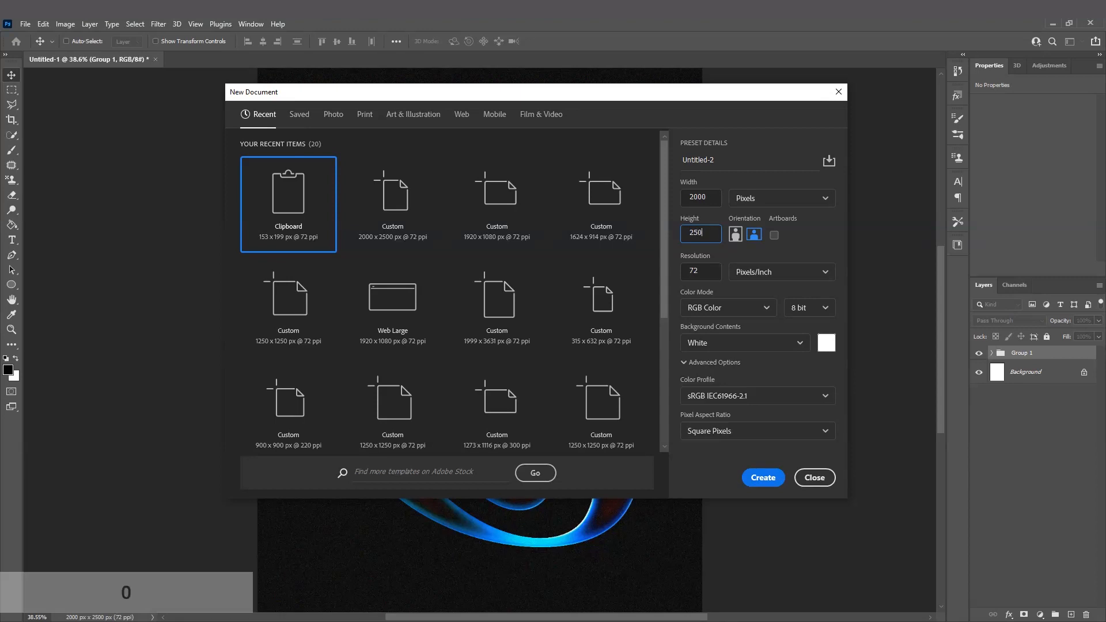
left_click(706, 272)
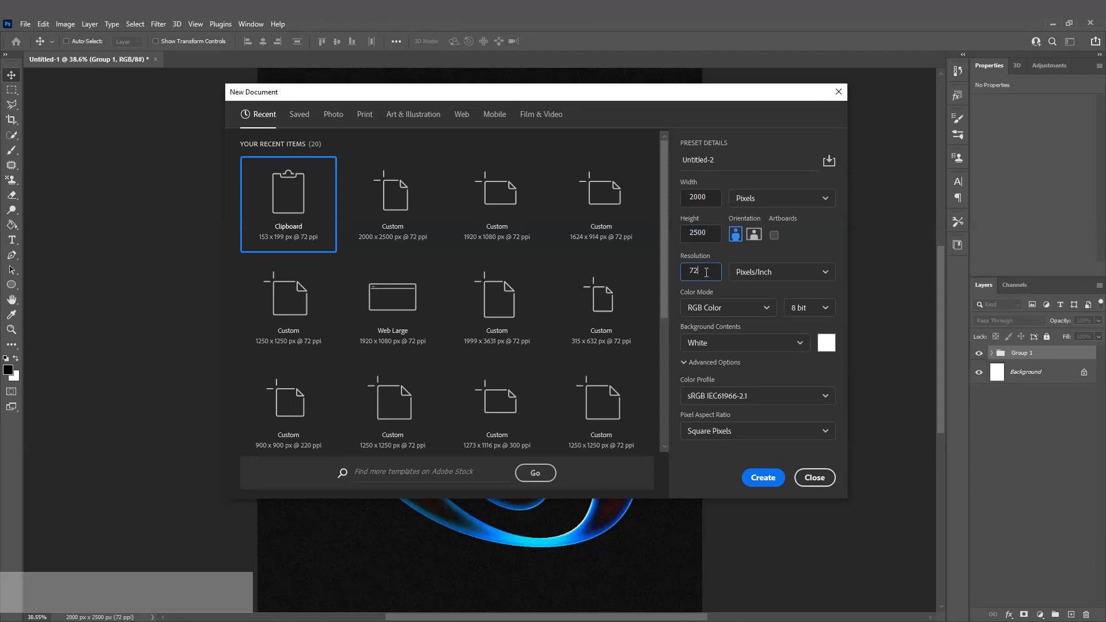
left_click(756, 480)
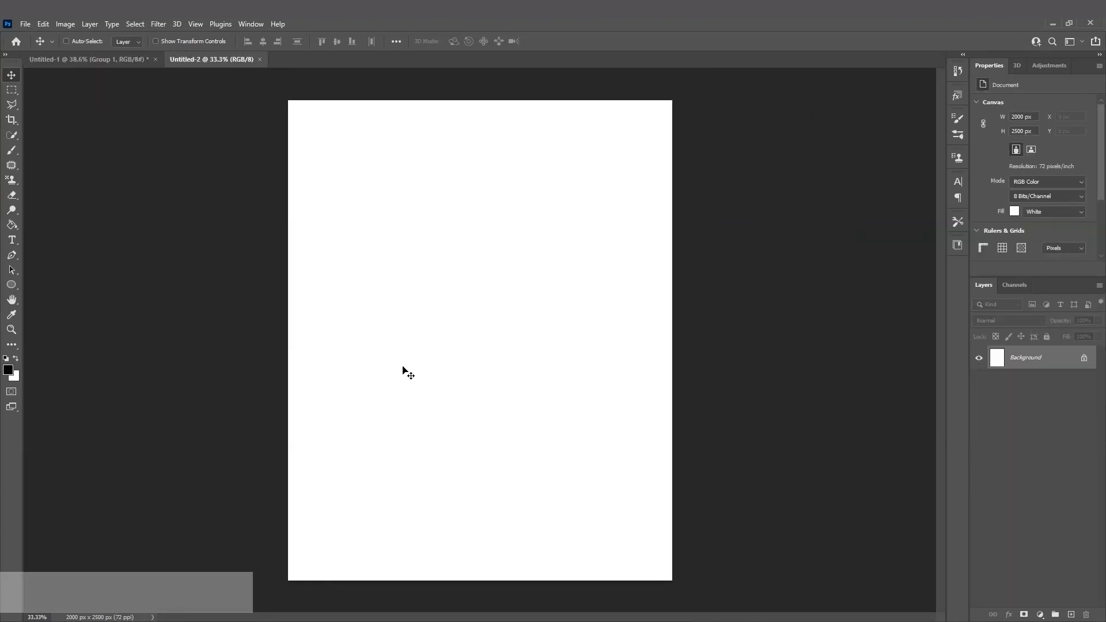
Bring up the available adjustments and switch the document to full-screen mode with the menu bar.
left_click(1047, 66)
key("f")
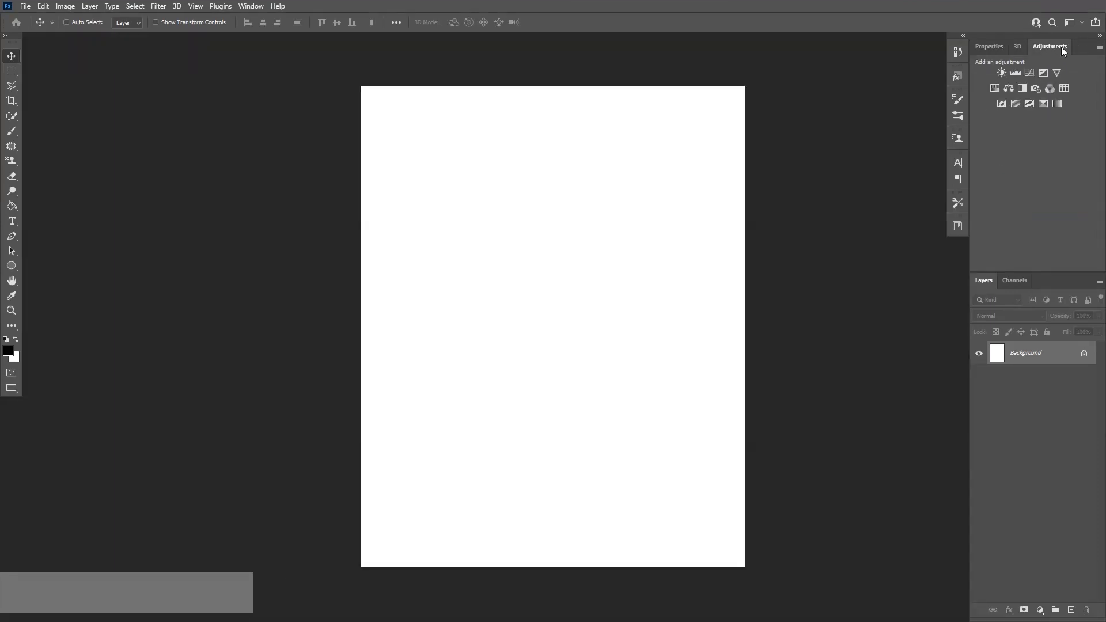
left_click(249, 6)
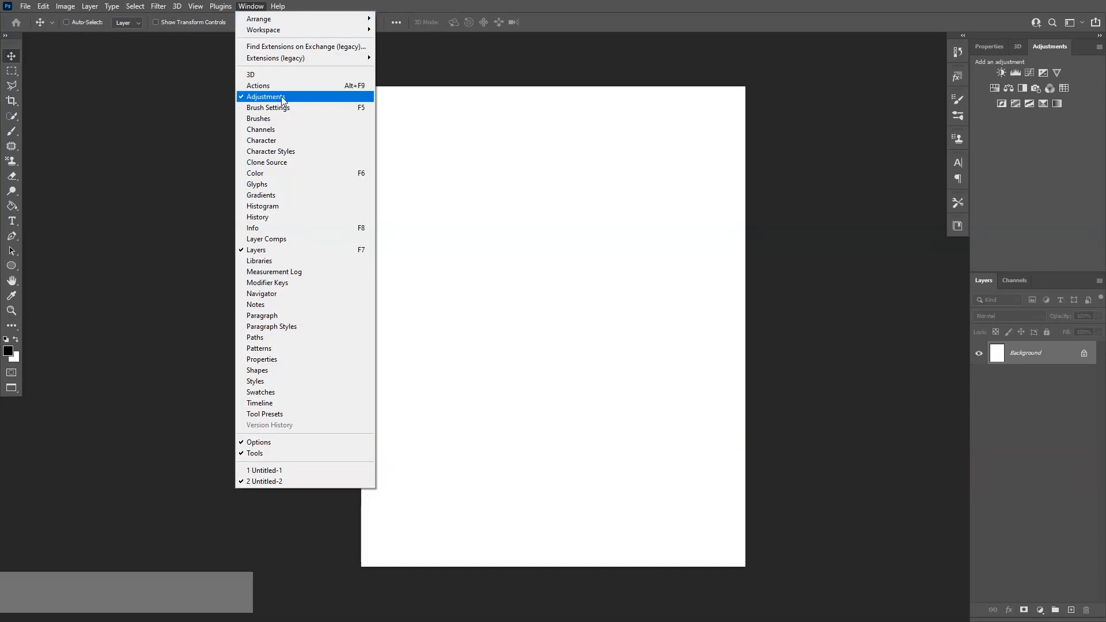
left_click(637, 4)
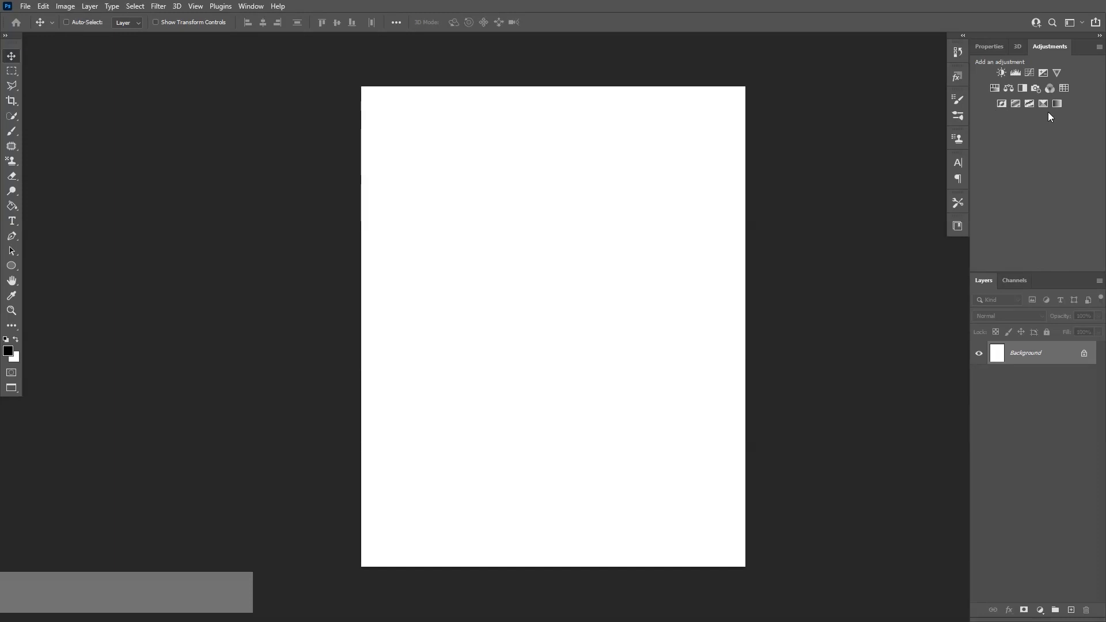
Add an Invert adjustment layer above the background and a Hue/Saturation adjustment layer on top of it.
left_click(1001, 104)
left_click(1049, 47)
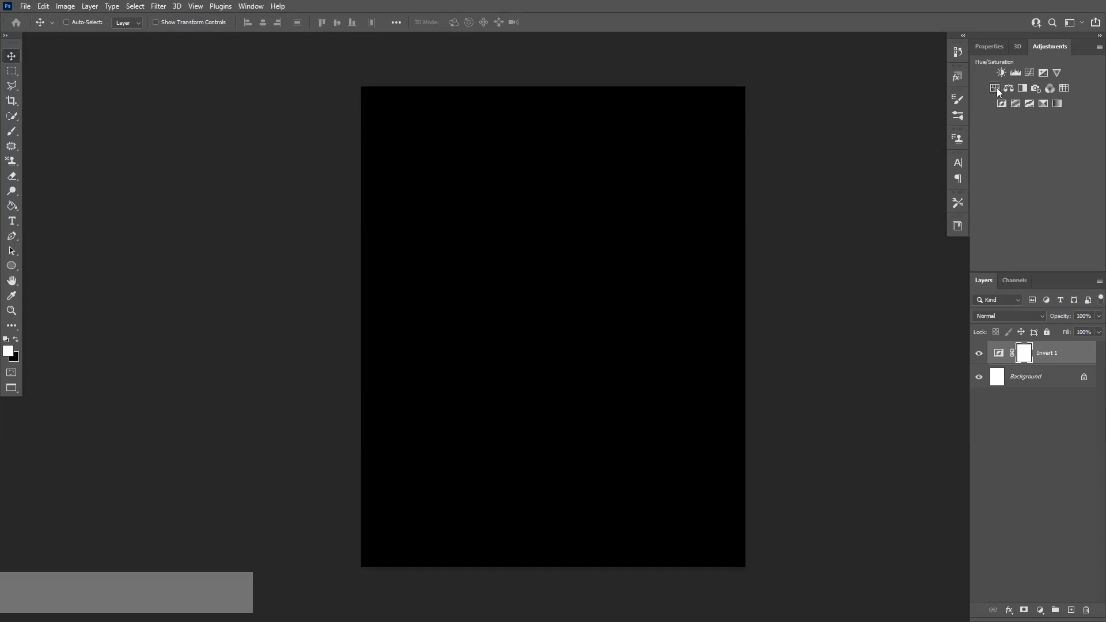
left_click(996, 87)
left_click(1042, 46)
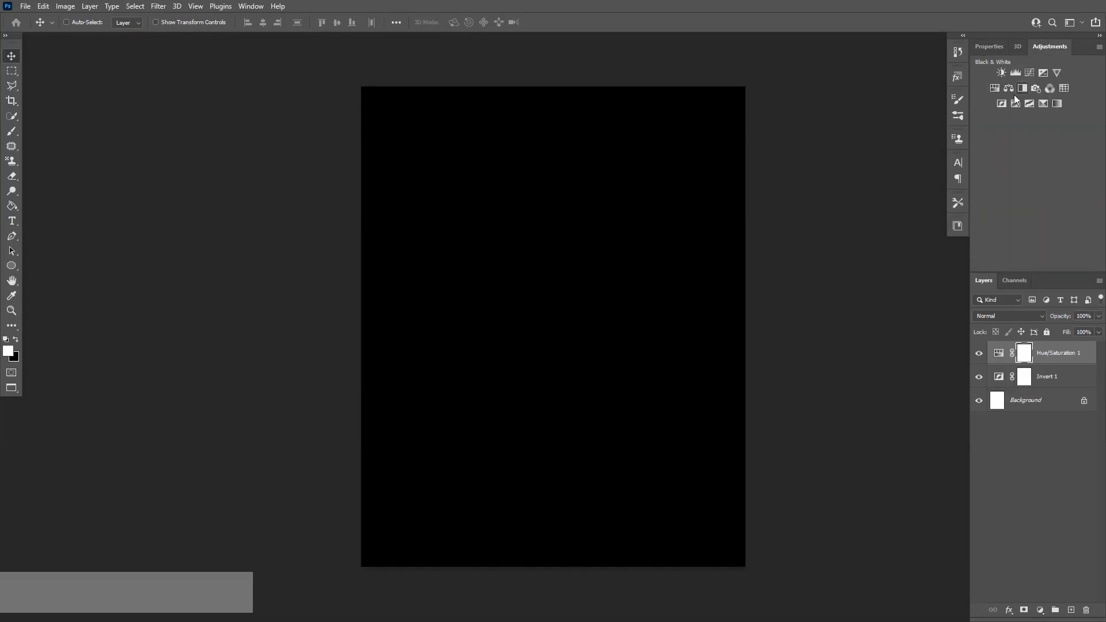
Add two Curves adjustment layers above Hue/Saturation and delete the layer mask of the topmost one.
left_click(1030, 72)
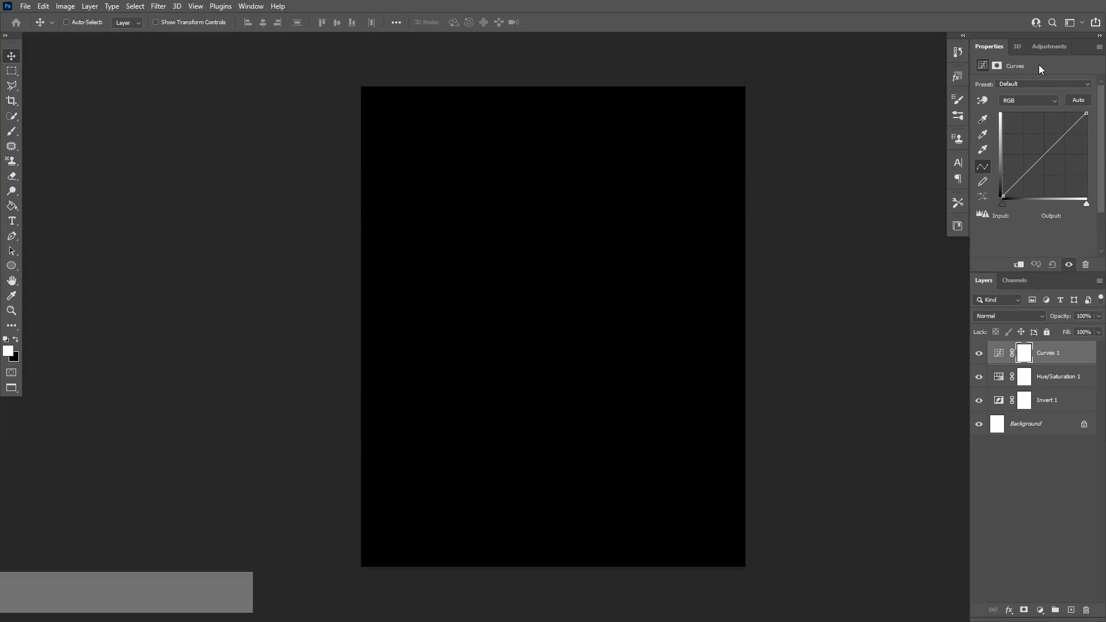
left_click(1048, 46)
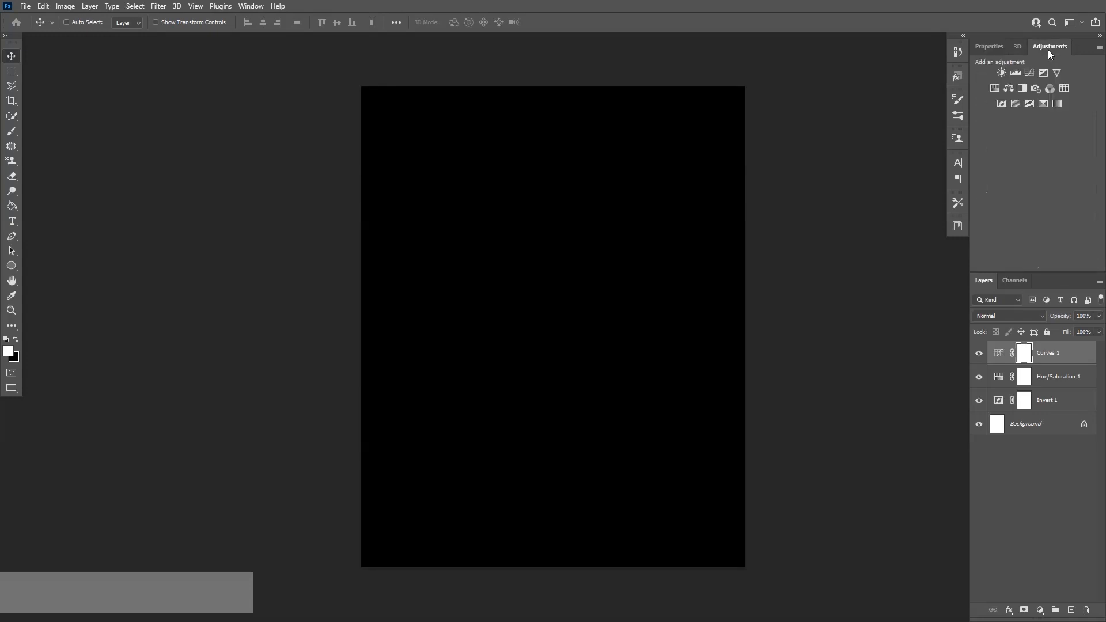
left_click(1029, 74)
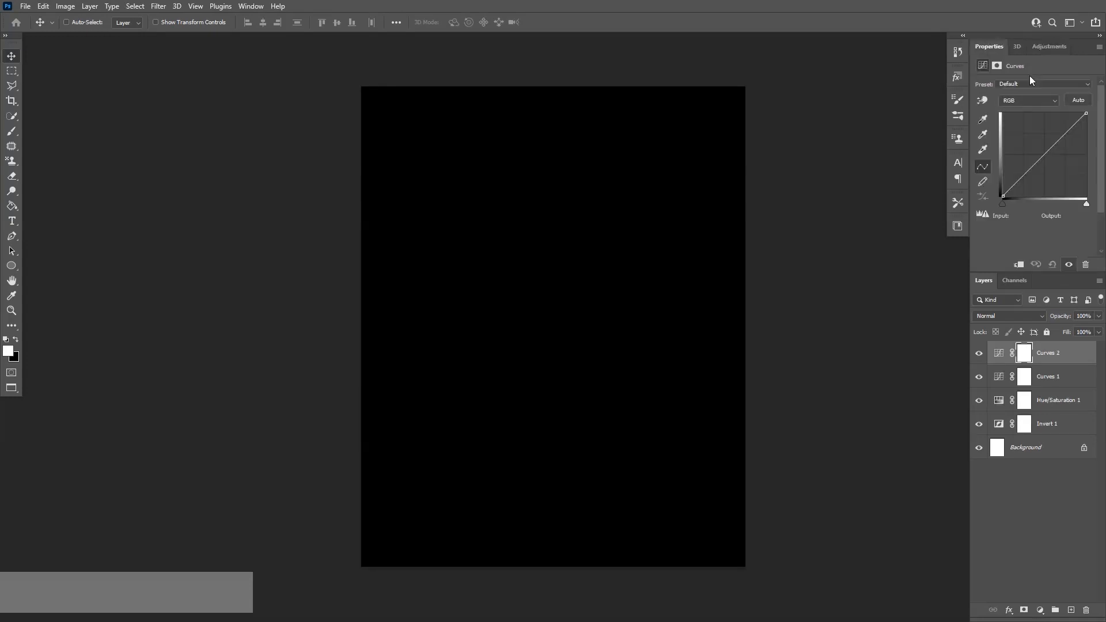
left_click(1026, 354)
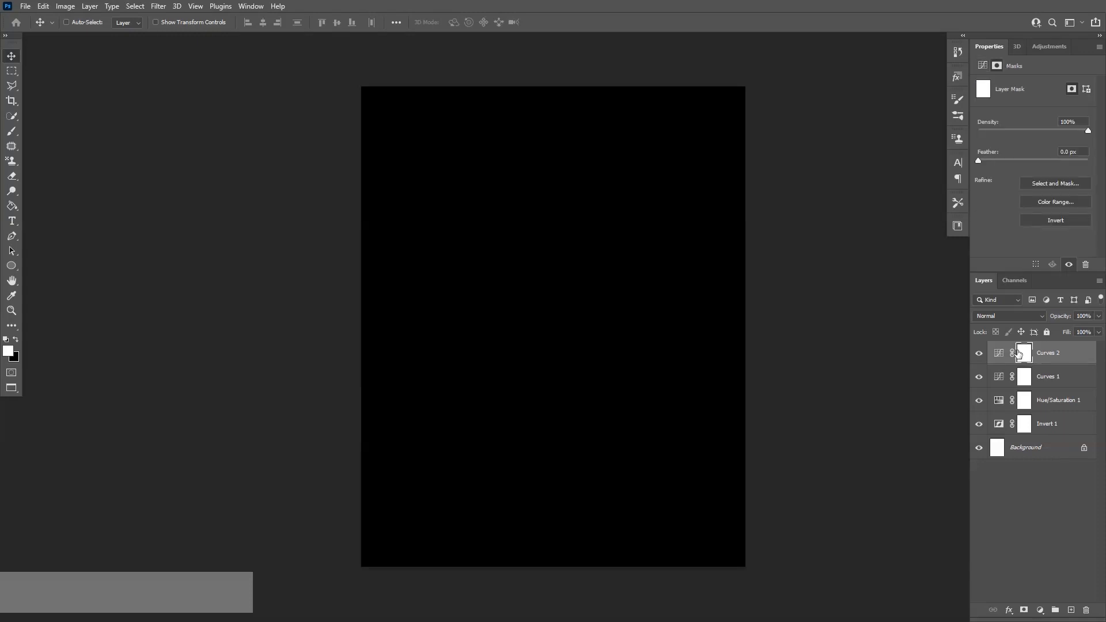
left_click_drag(1026, 354, 1086, 609)
left_click_drag(1036, 192, 1035, 195)
left_click(1067, 148)
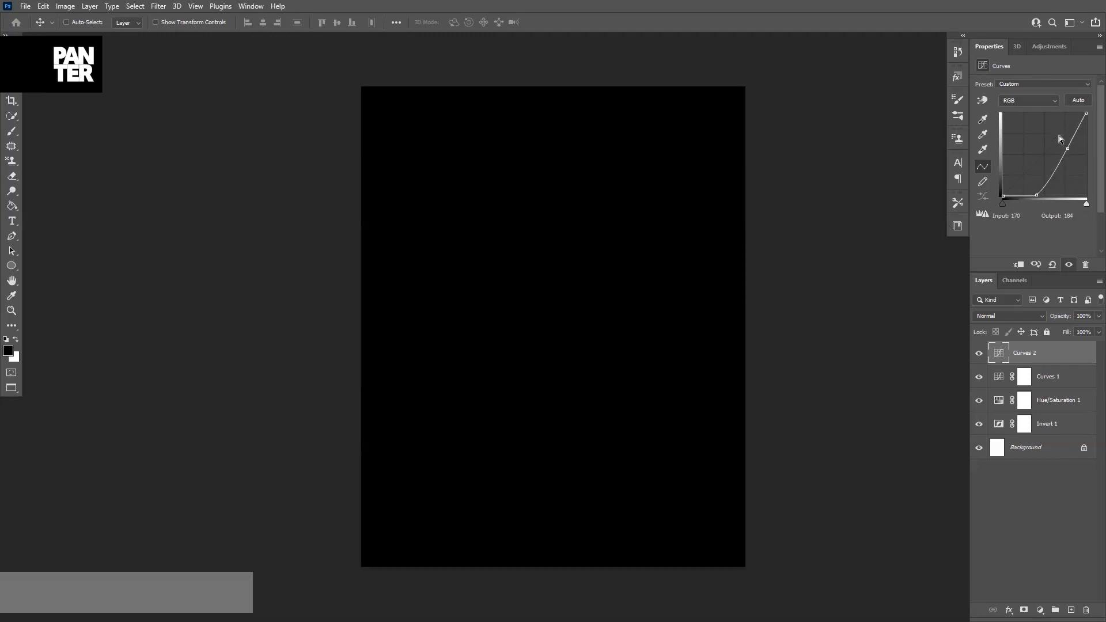
left_click_drag(1067, 148, 1059, 115)
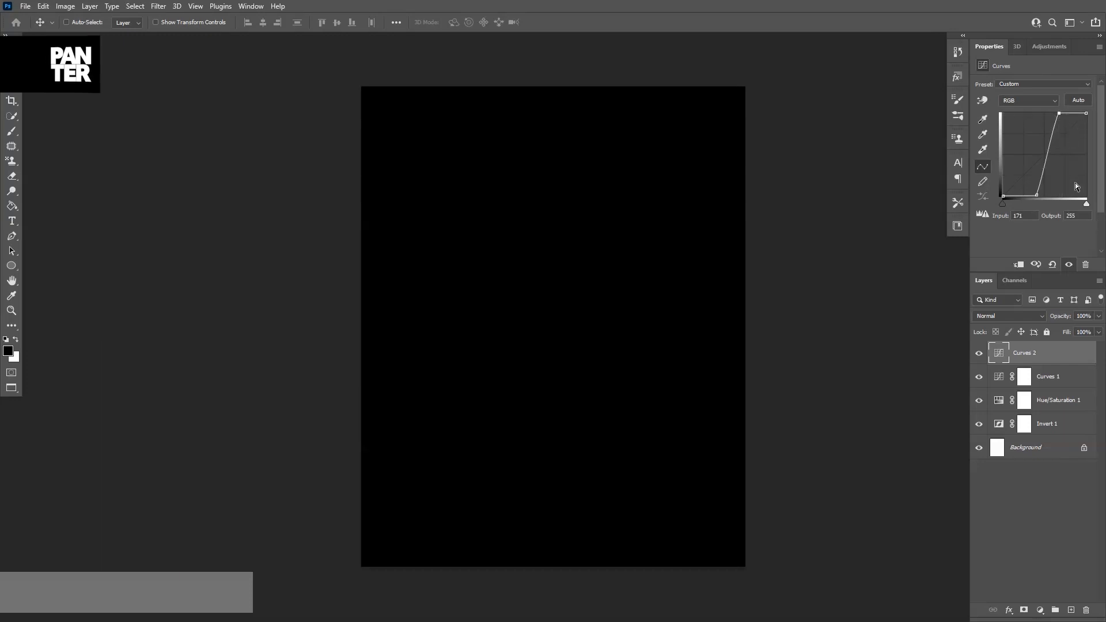
left_click(1052, 264)
Shape the Curves 1 curve with a raised shadow point and a lowered highlight point at input 189, output 108.
left_click(997, 380)
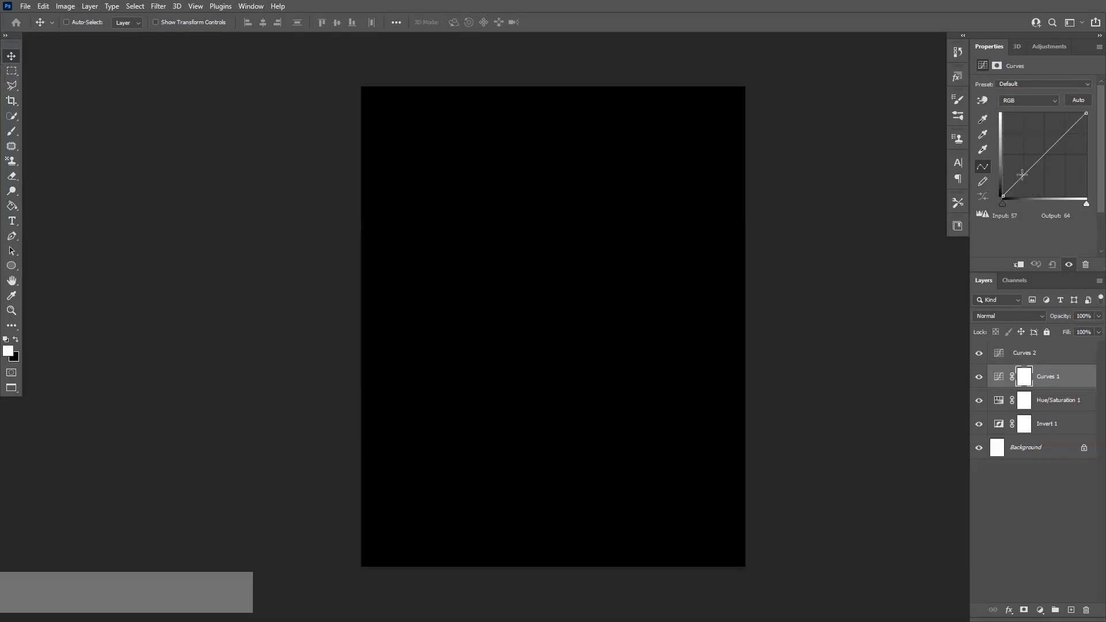
left_click_drag(1022, 176, 1013, 179)
left_click_drag(1056, 139, 1063, 164)
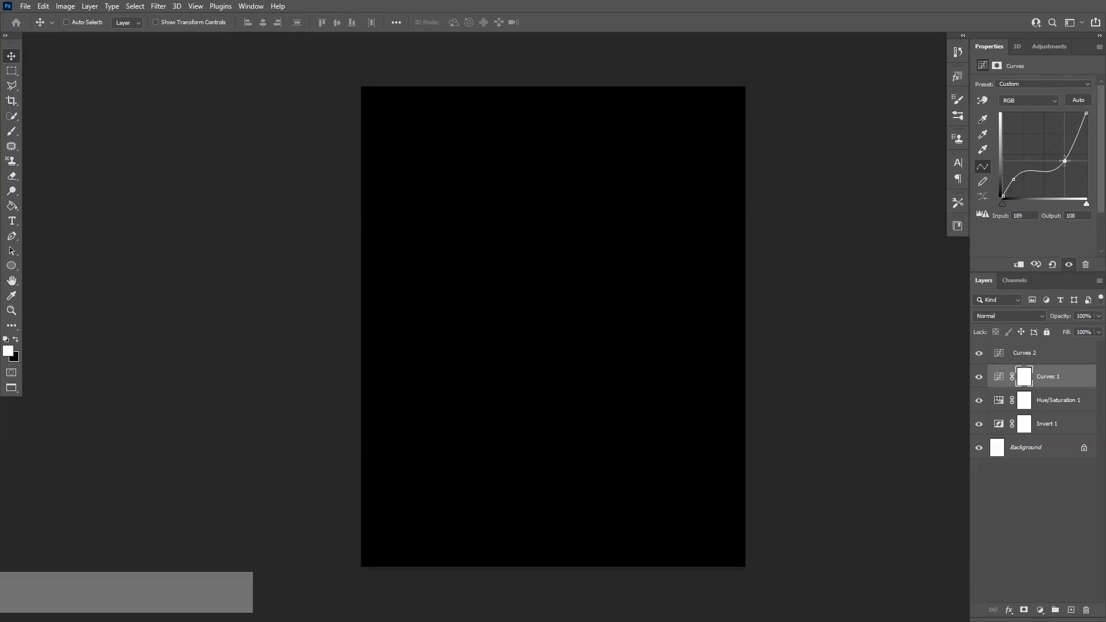
Set the Hue of the Hue/Saturation 1 adjustment layer to -150.
left_click(1001, 406)
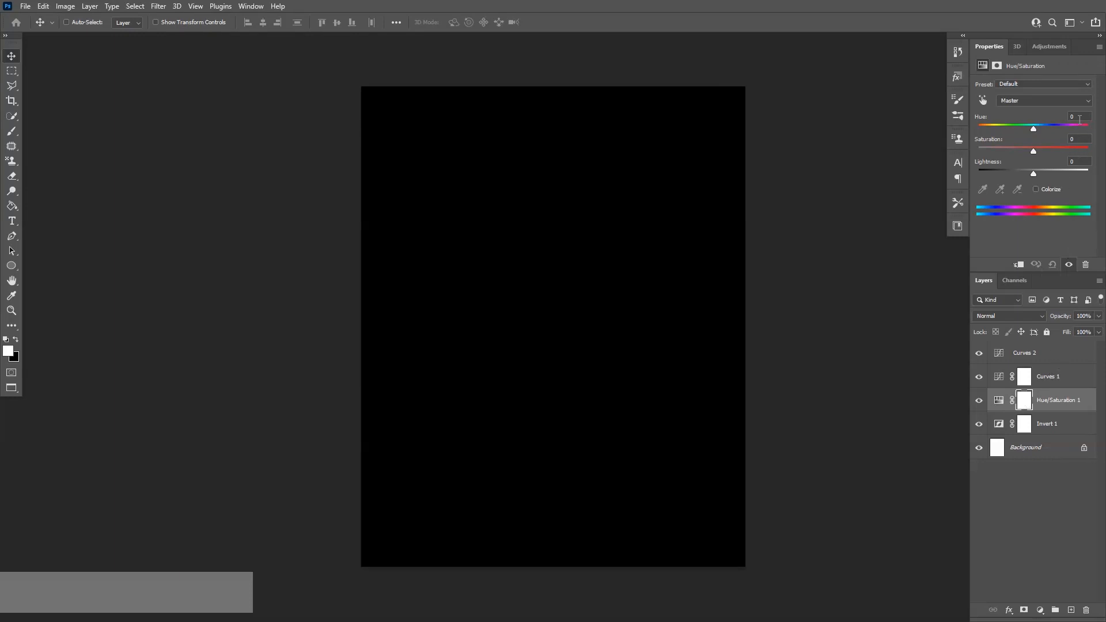
type("-150")
key("Return")
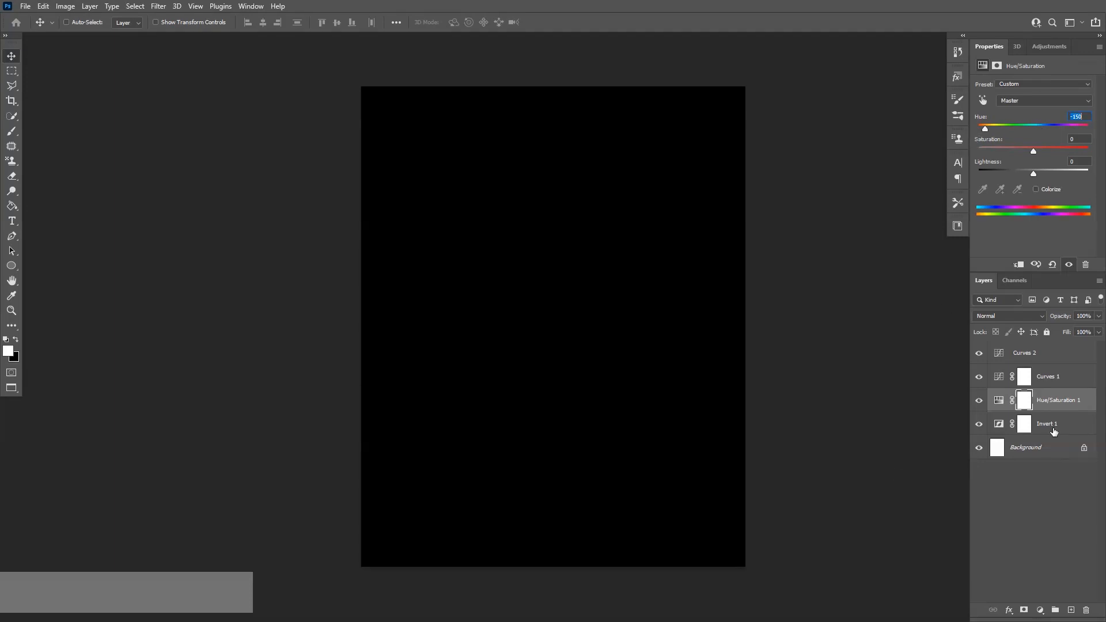
Make the Background layer active, then switch to Illustrator and copy the solid black S lettering.
left_click(1053, 431)
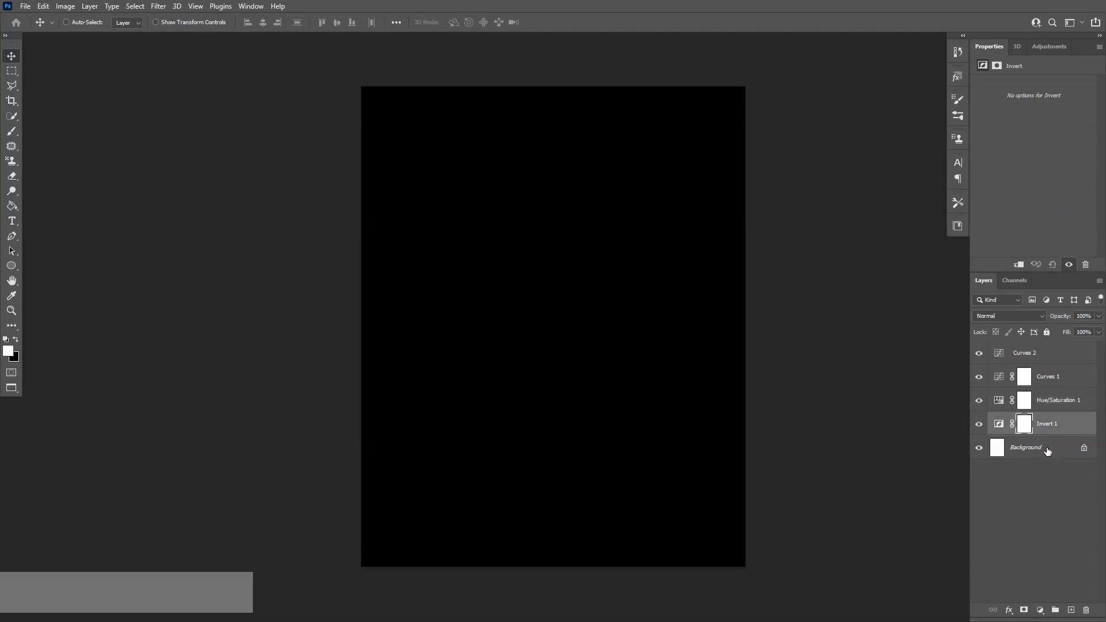
left_click(1047, 451)
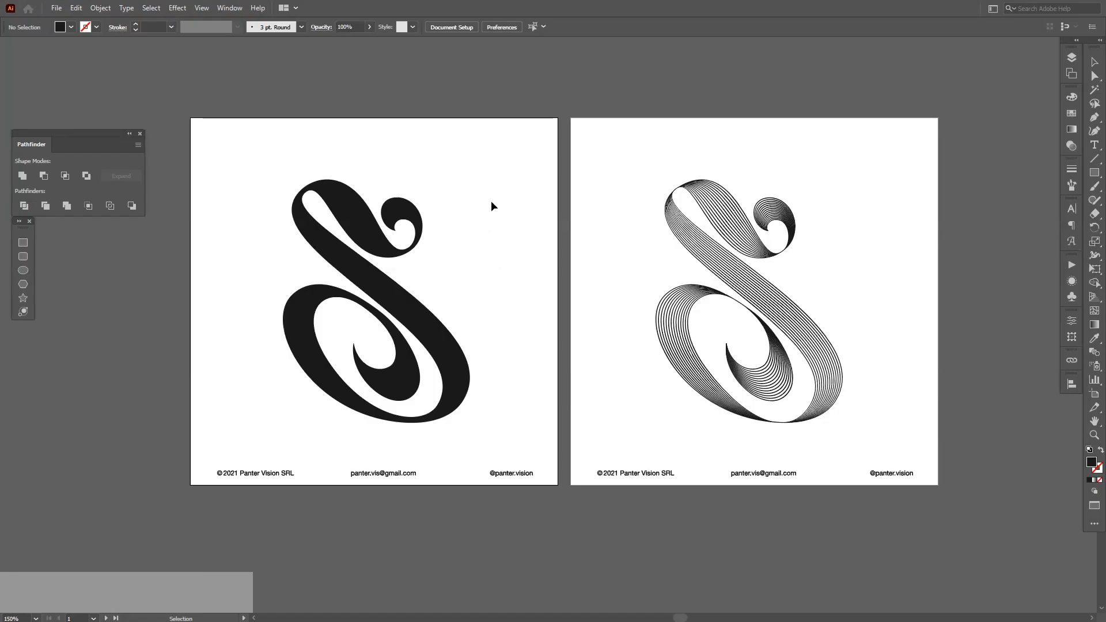
left_click_drag(490, 201, 286, 234)
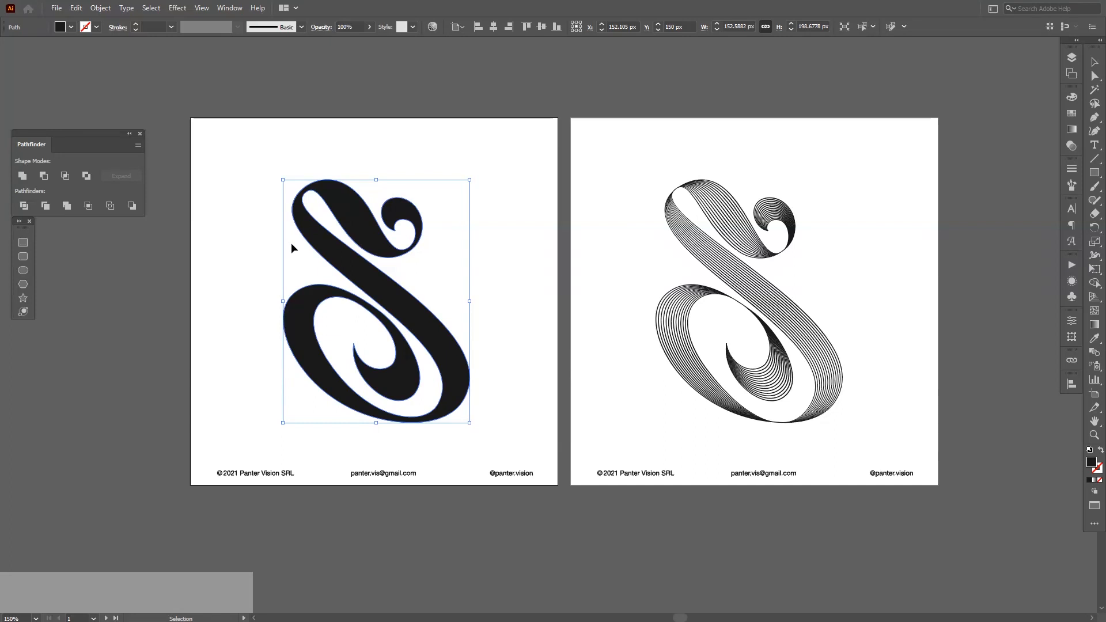
key("ctrl+c")
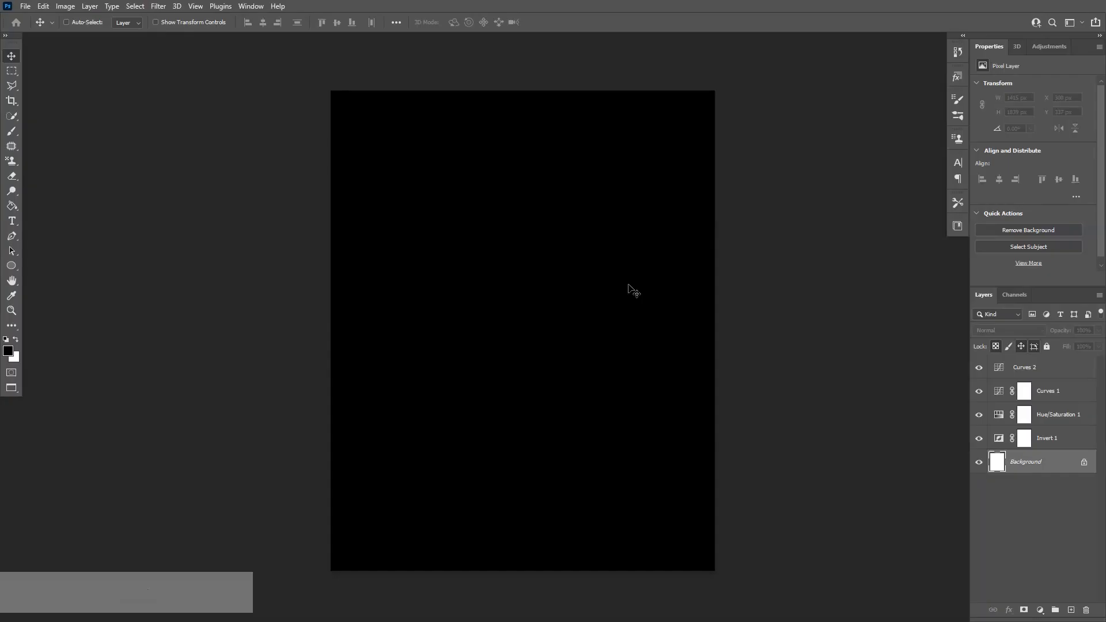
Switch back to Photoshop, paste the S as pixels above the Background, and scale it from its centre to about 866%.
key("ctrl")
key("ctrl+v")
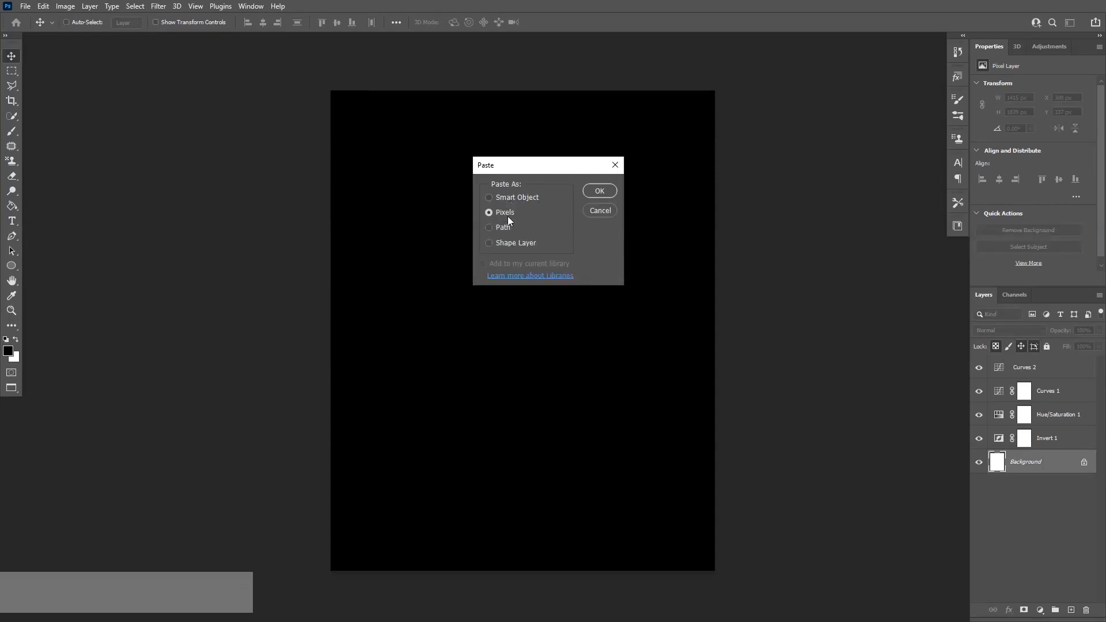
left_click(598, 191)
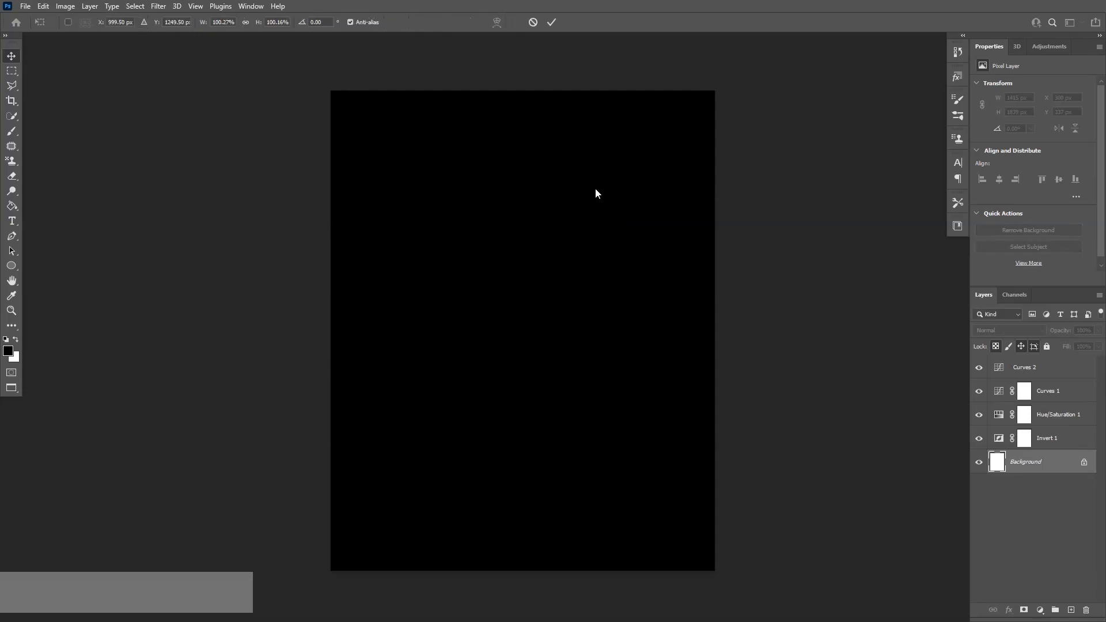
key("shift+alt")
left_click_drag(540, 308, 659, 172)
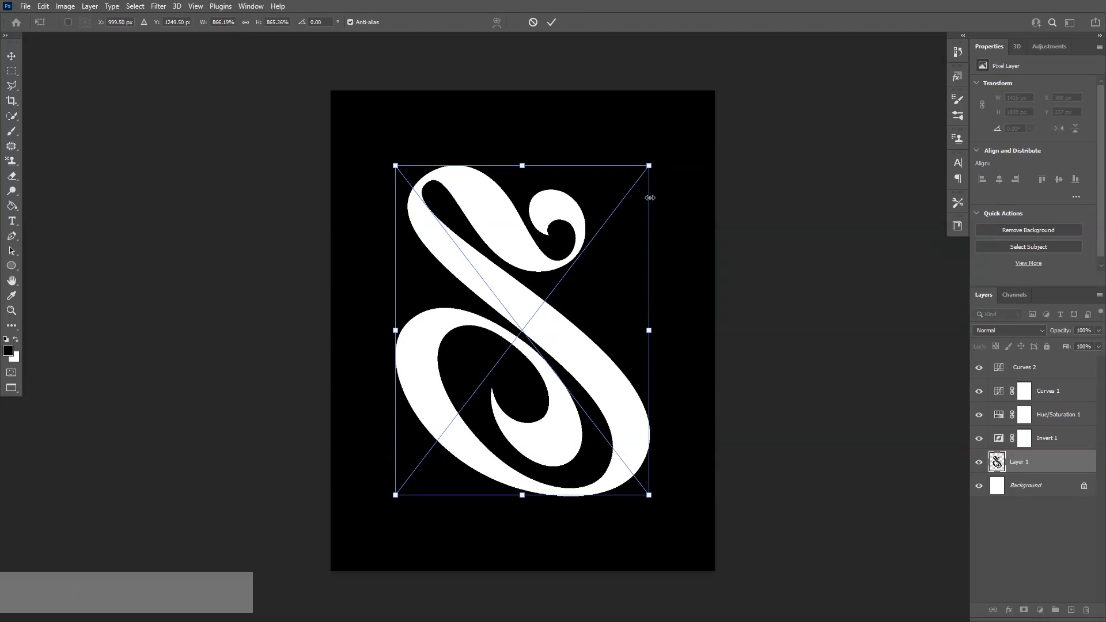
key("Return")
Add Bevel & Emboss to the S lettering layer: Inner Bevel, Smooth, depth 80%, direction Down, size 10 px, soften 6 px.
scroll(636, 305, "up", 1)
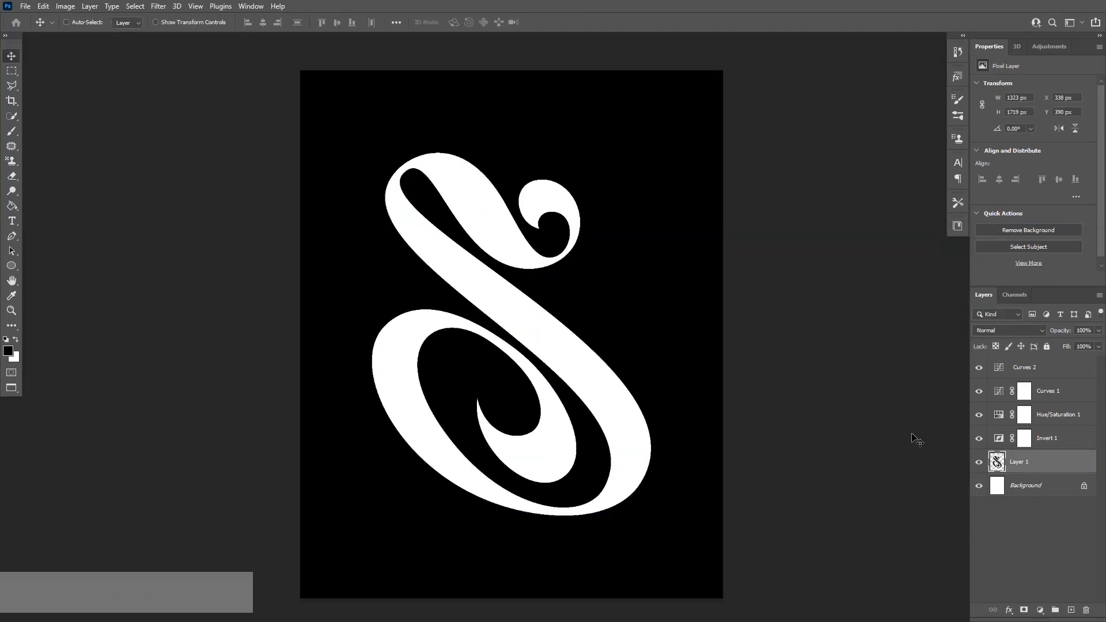
double_click(1042, 465)
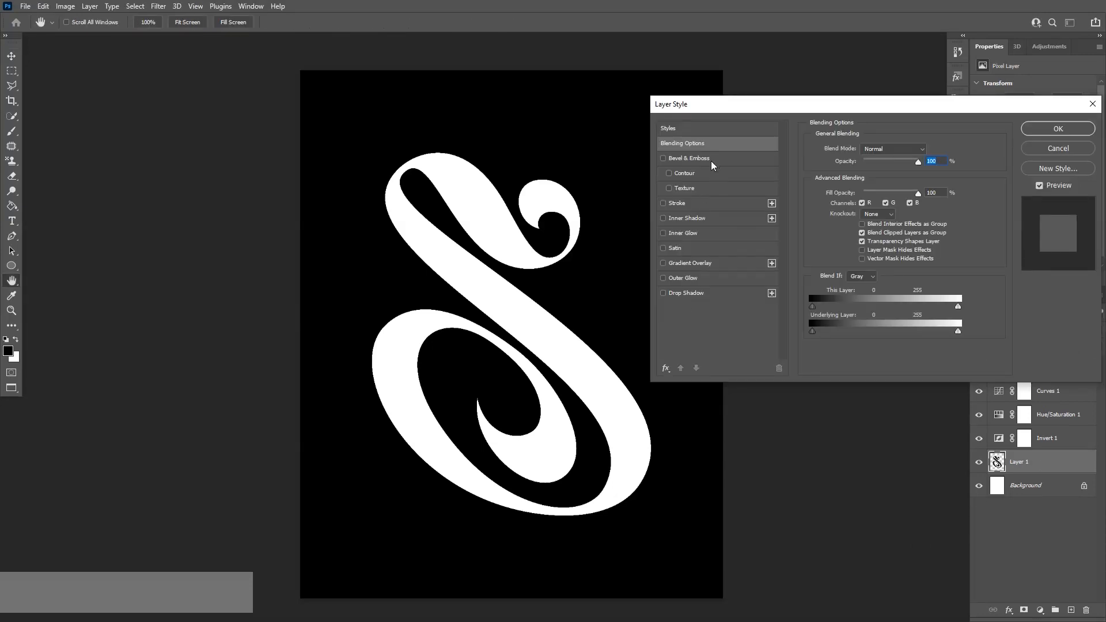
left_click(692, 160)
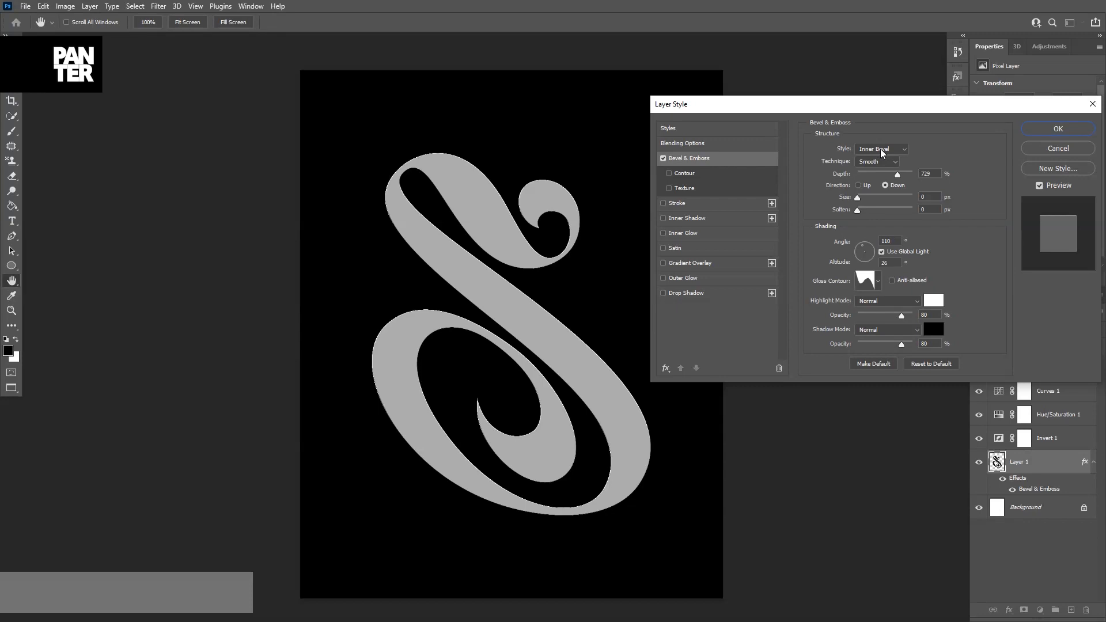
left_click(909, 175)
type("80")
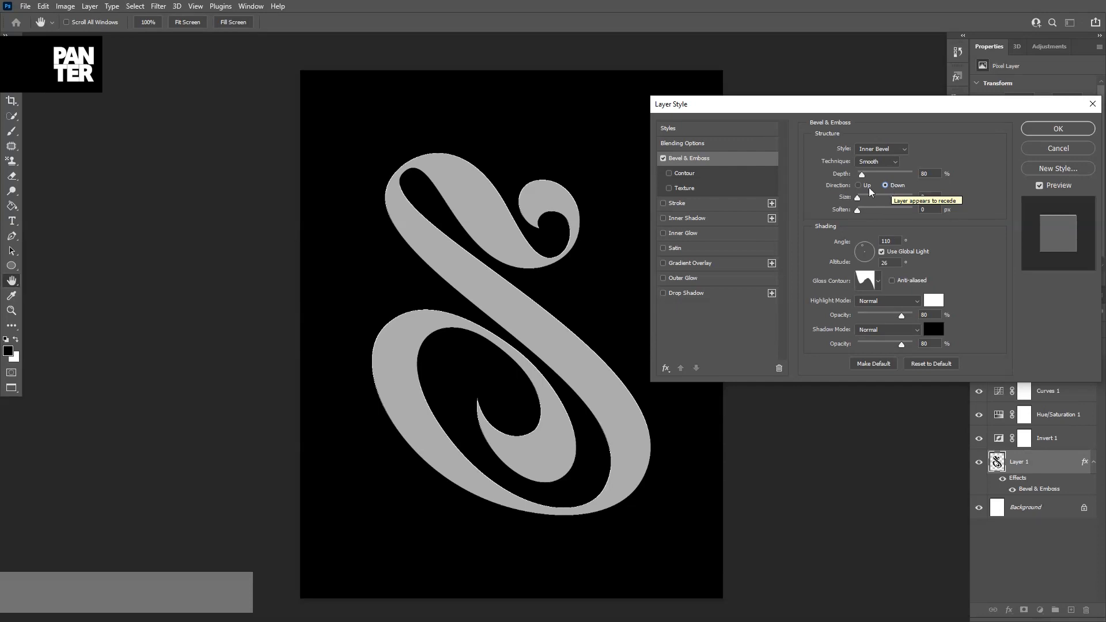
left_click(860, 186)
left_click(892, 185)
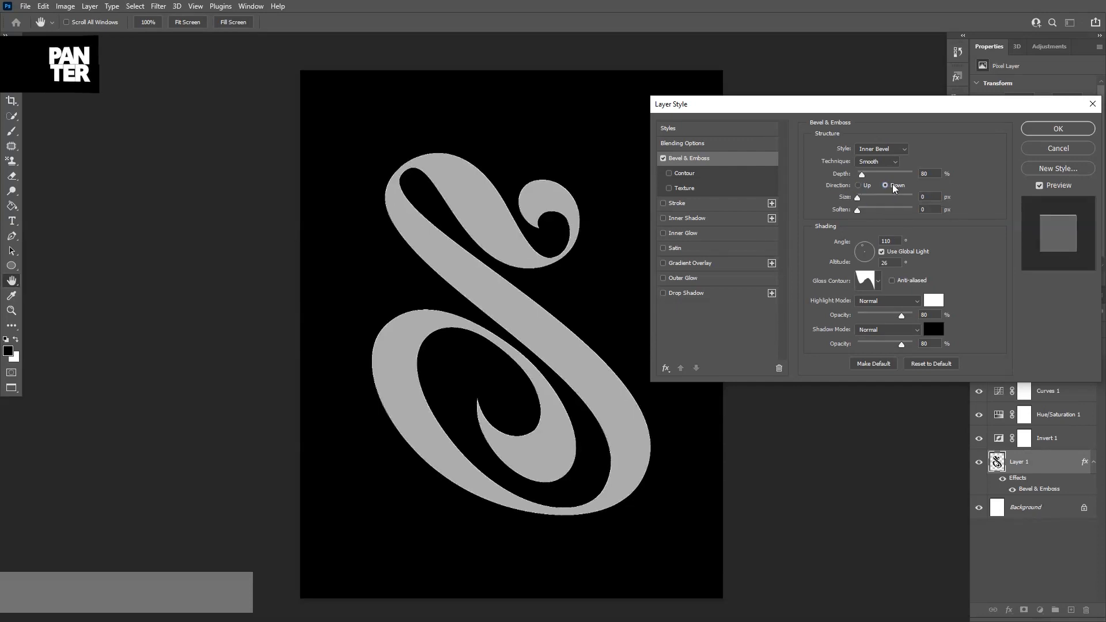
key("Tab")
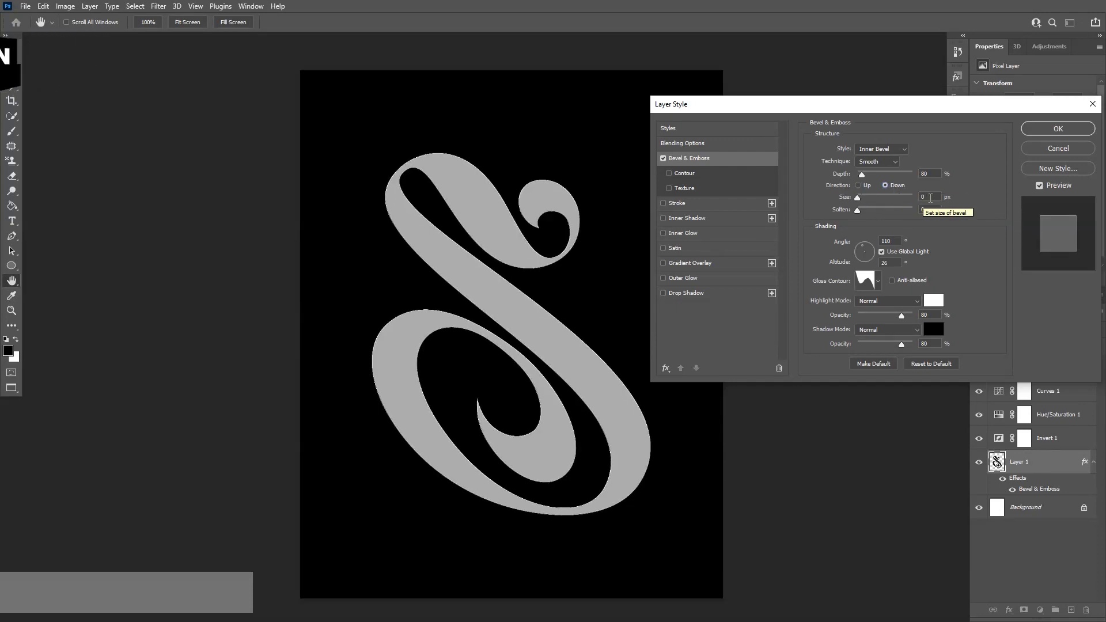
type("10")
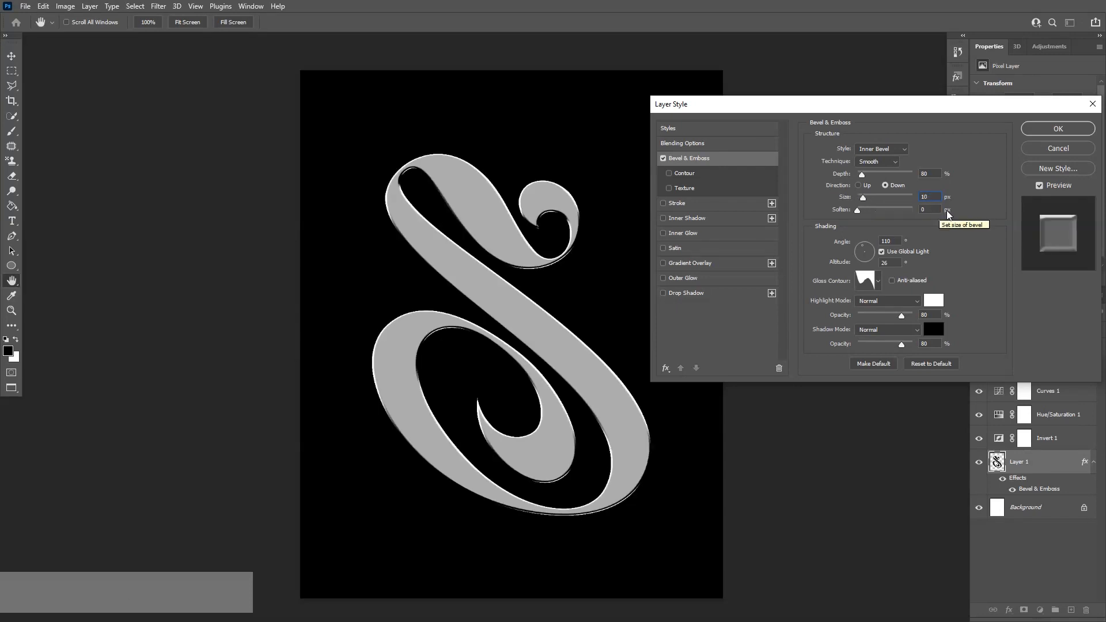
type("6")
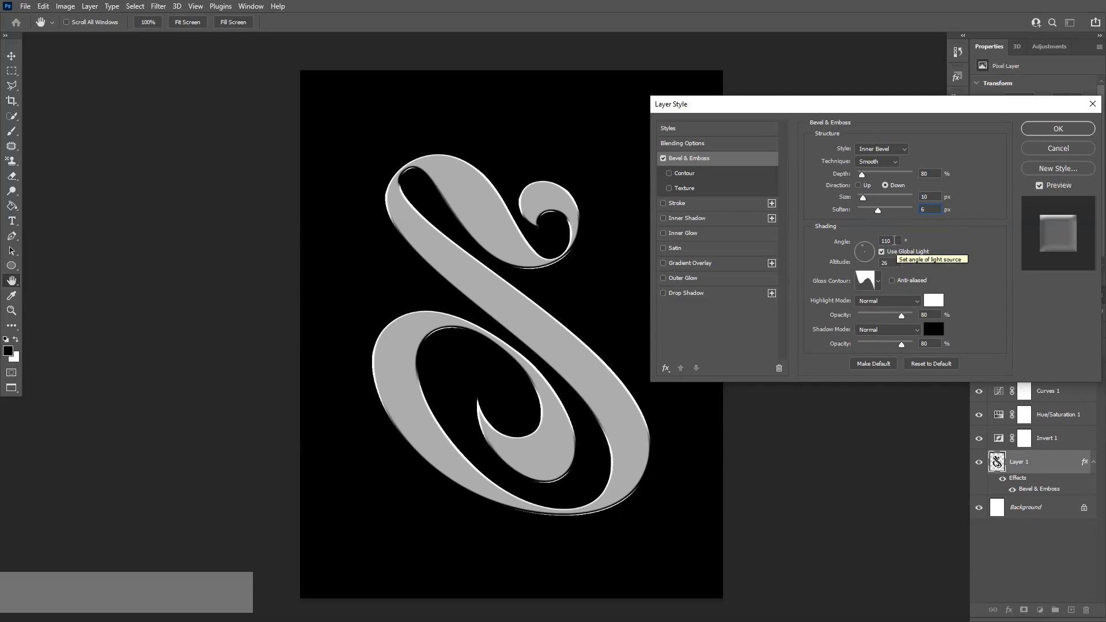
Set the bevel's light angle to -45°, its altitude to 45°, and choose the wavy descending gloss contour.
key("Tab")
type("-45")
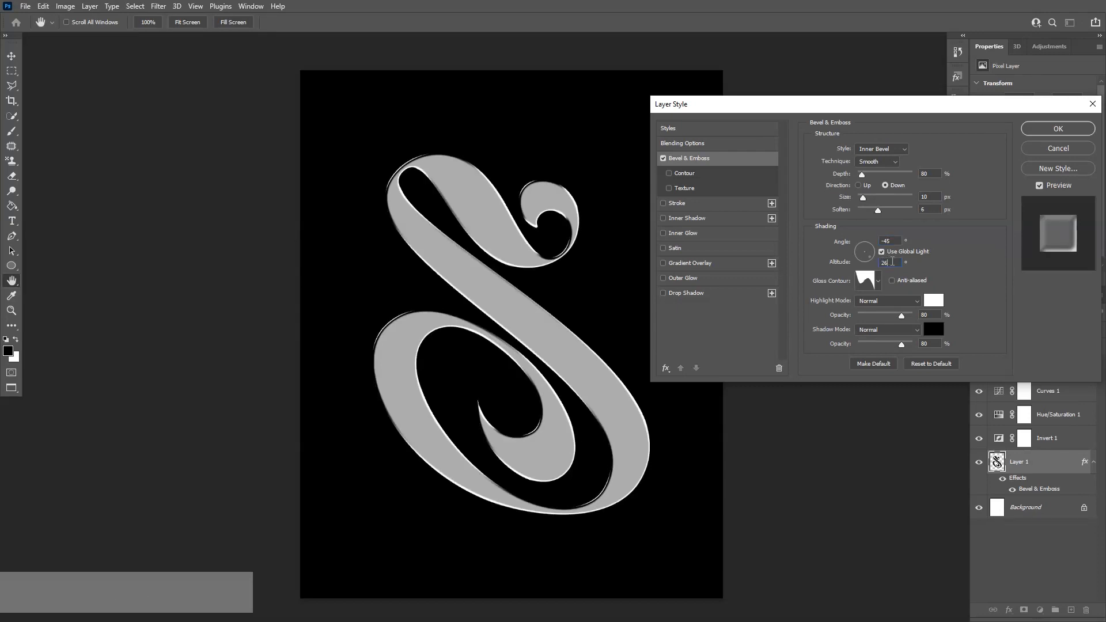
type("45")
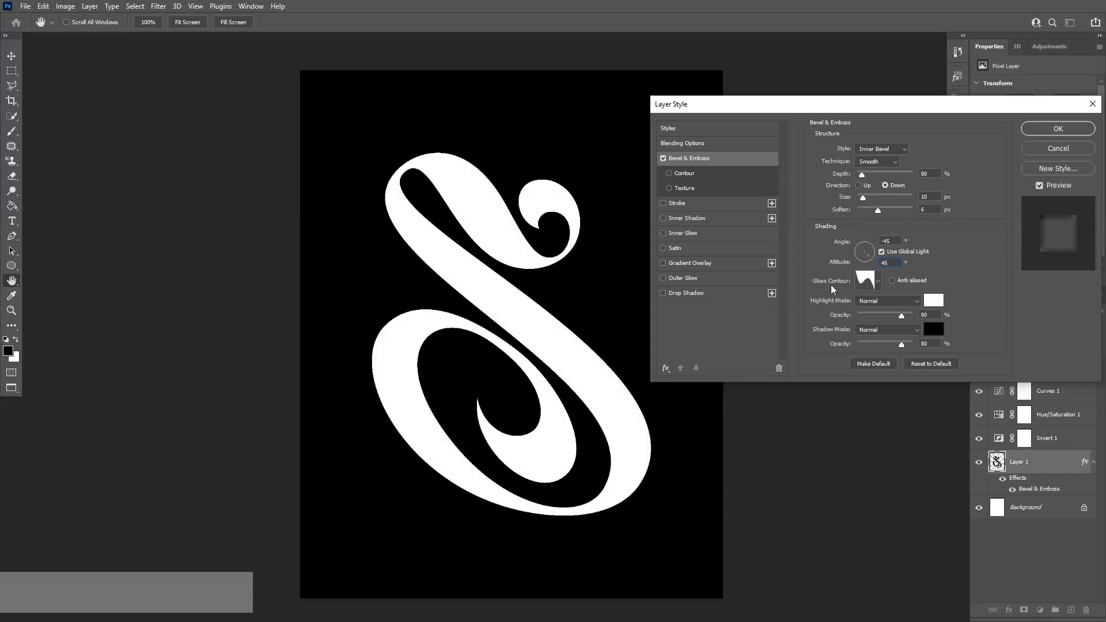
left_click(876, 281)
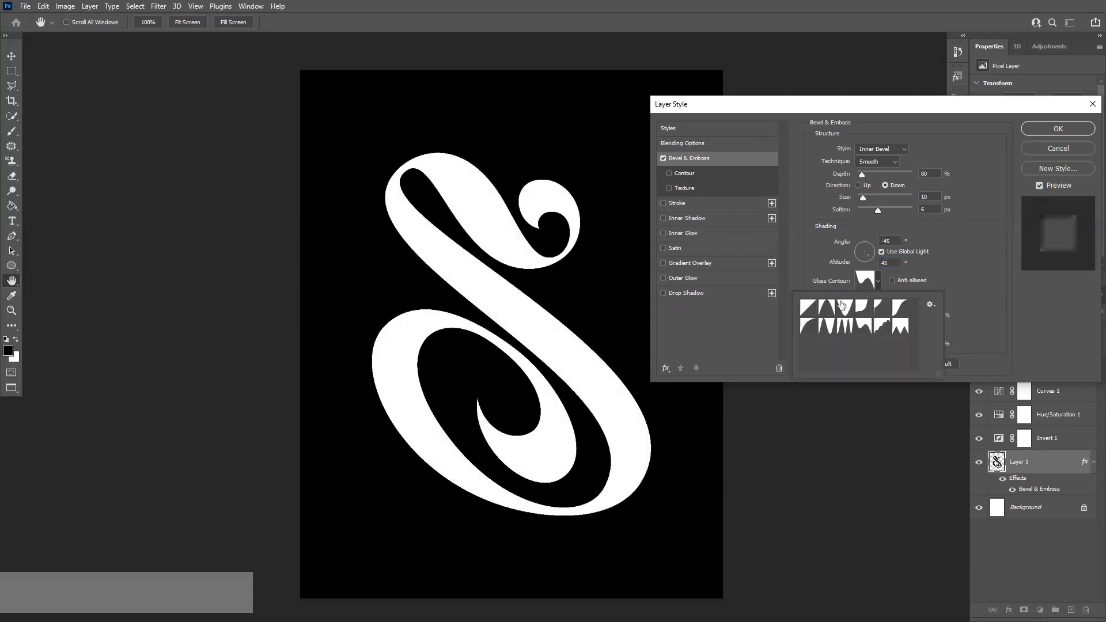
left_click(865, 326)
key("Return")
Set the bevel's highlight opacity to 100%, adjust its shadow opacity, and keep Normal for the highlight and shadow modes.
left_click_drag(901, 317, 922, 318)
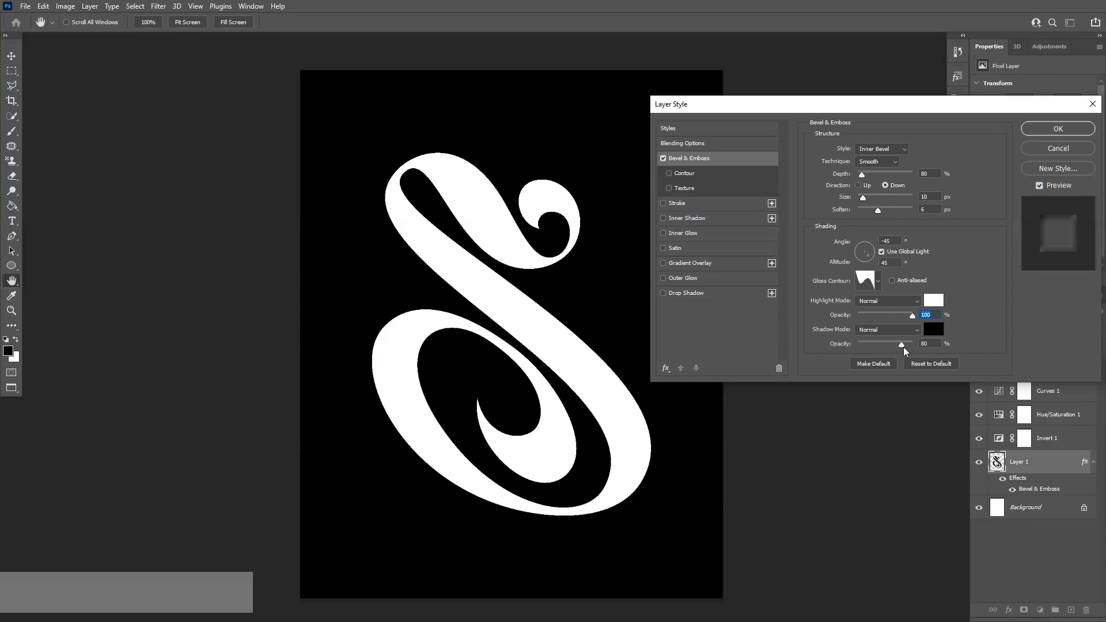
left_click(928, 343)
left_click(882, 302)
left_click(882, 302)
left_click(869, 333)
left_click(871, 340)
Add a white (ffffff) Color Overlay to the S layer and apply the layer style.
left_click(704, 220)
left_click(663, 218)
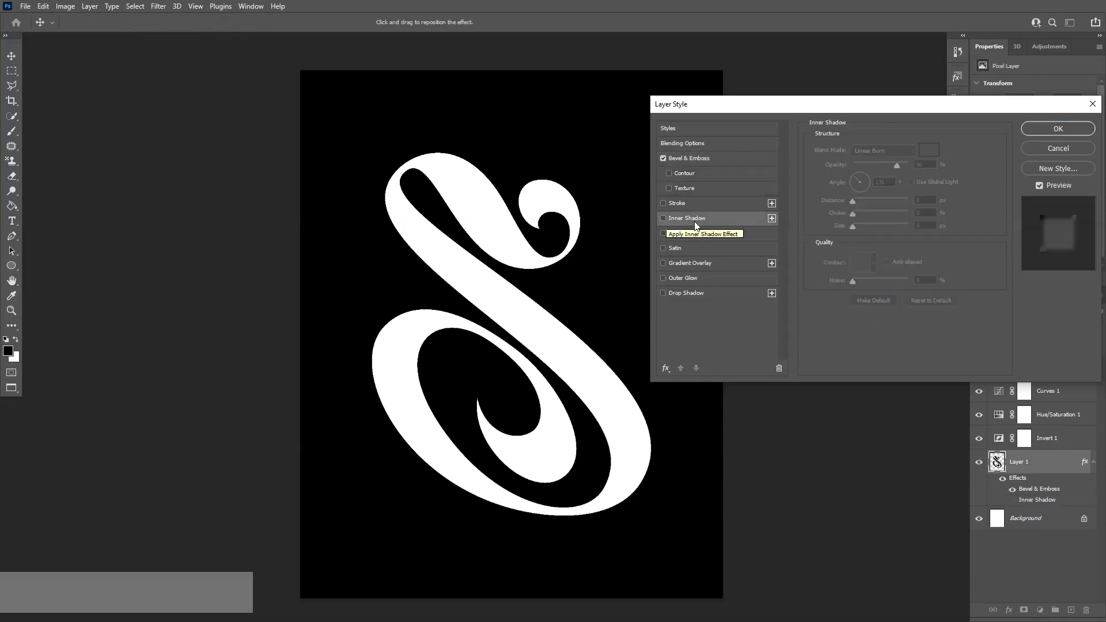
left_click(665, 367)
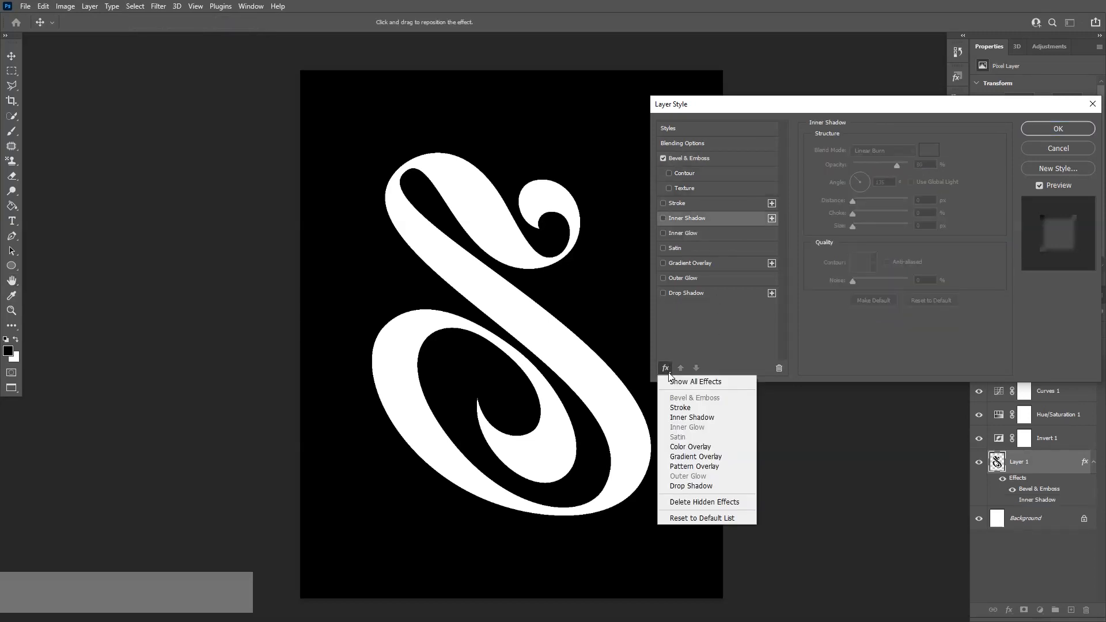
left_click(703, 447)
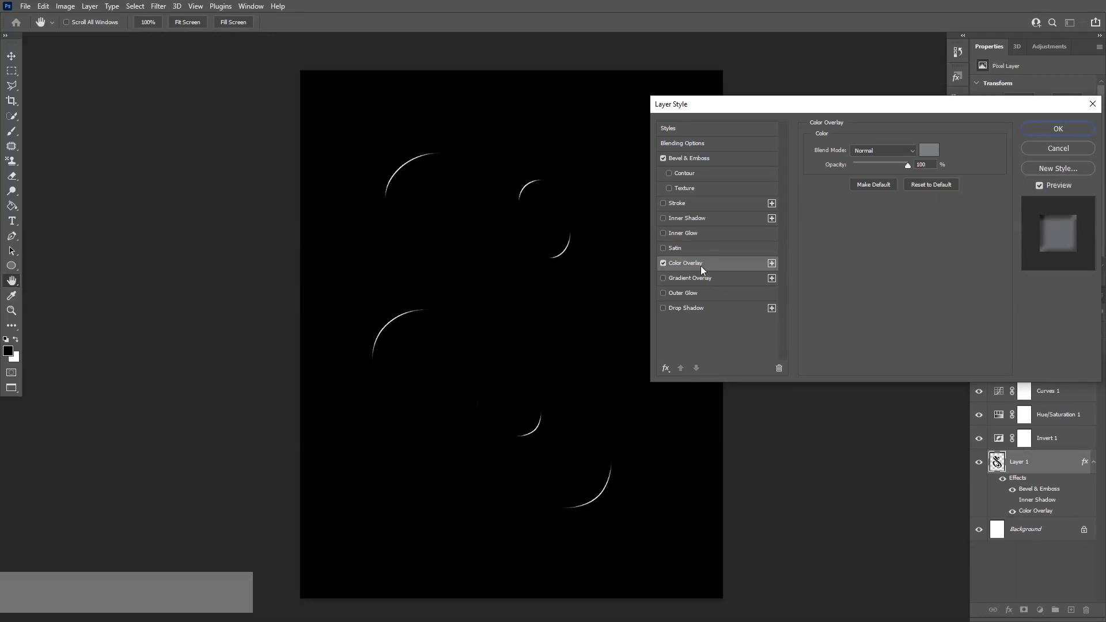
left_click(927, 151)
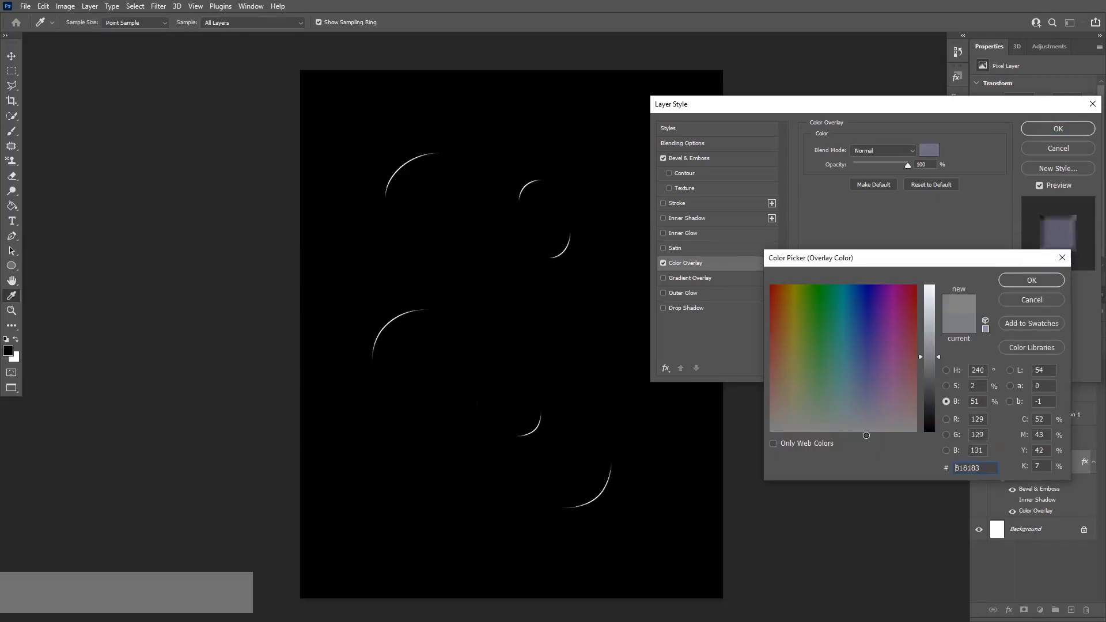
left_click(842, 431)
mouse_move(927, 356)
left_mouse_down()
mouse_move(922, 450)
mouse_move(935, 265)
left_mouse_up()
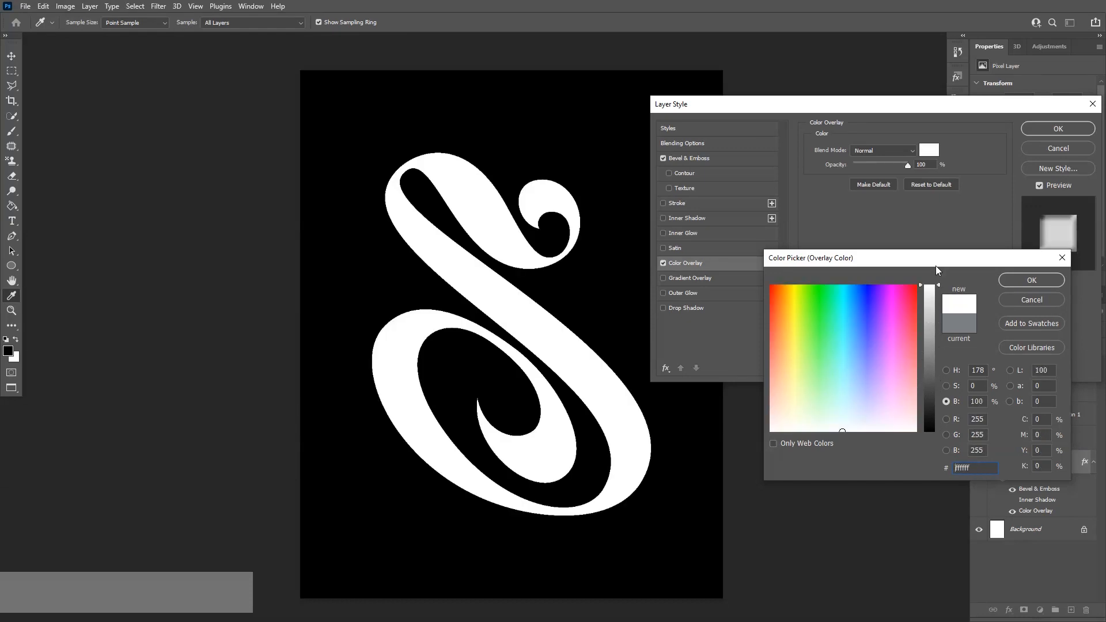
left_click(1031, 279)
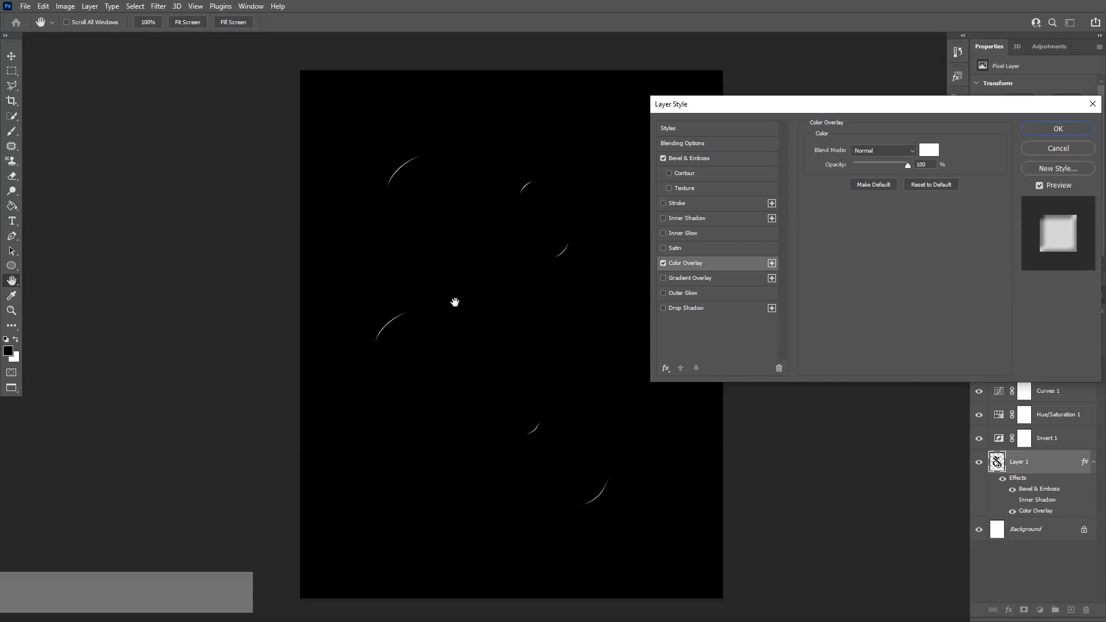
left_click(1030, 129)
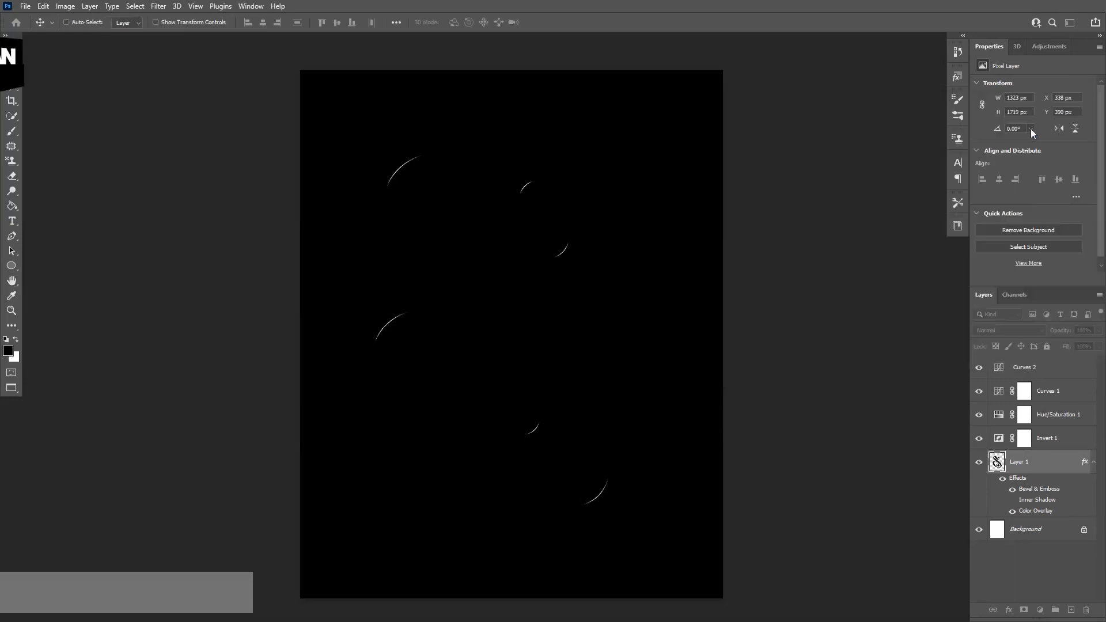
Compare the lettering with the Invert 1 adjustment and the Bevel & Emboss effect hidden, and show both again.
left_click(978, 440)
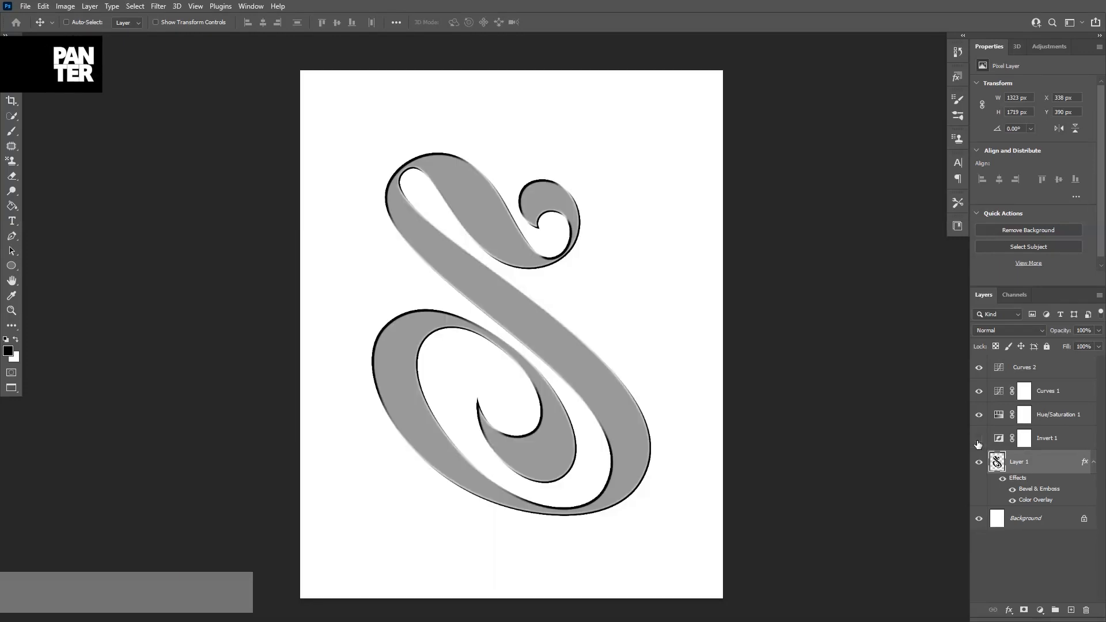
left_click(1012, 490)
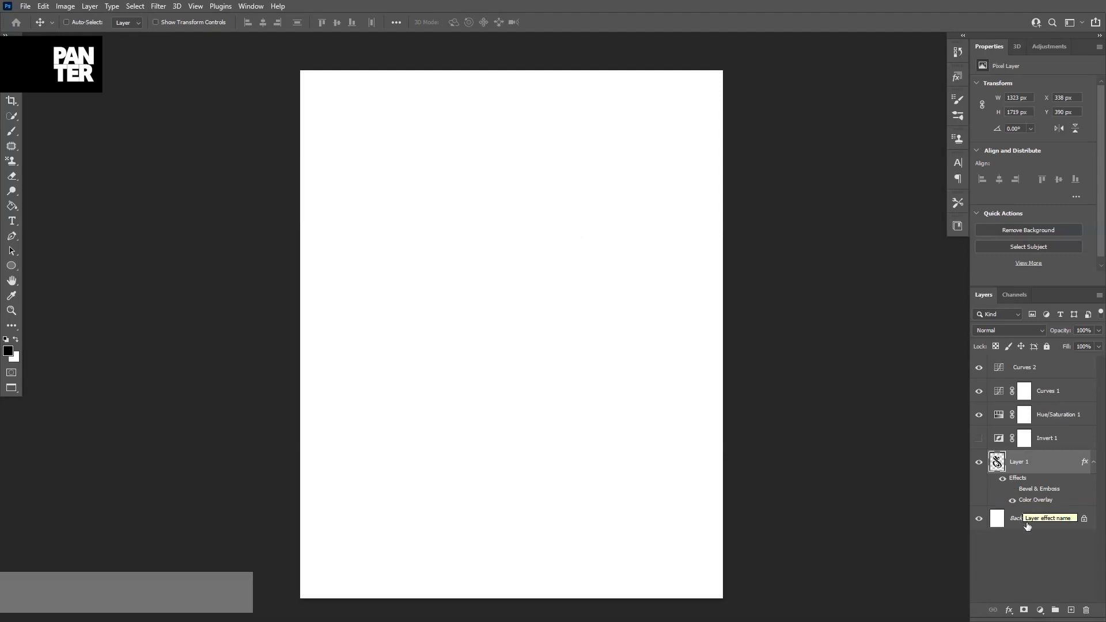
left_click(1012, 489)
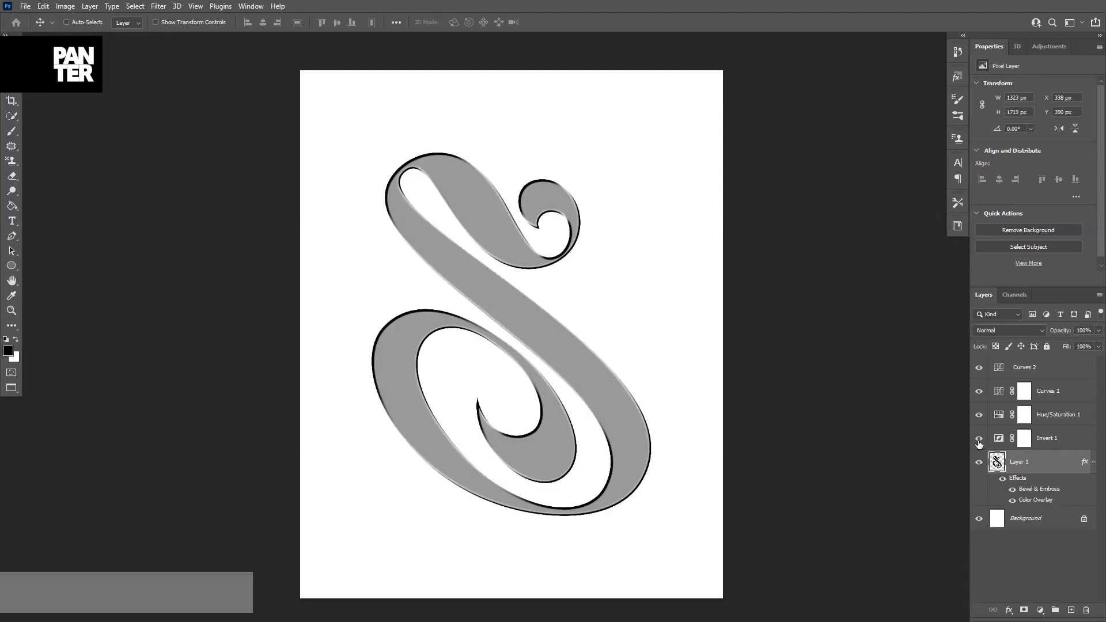
left_click(978, 438)
scroll(357, 172, "up", 2)
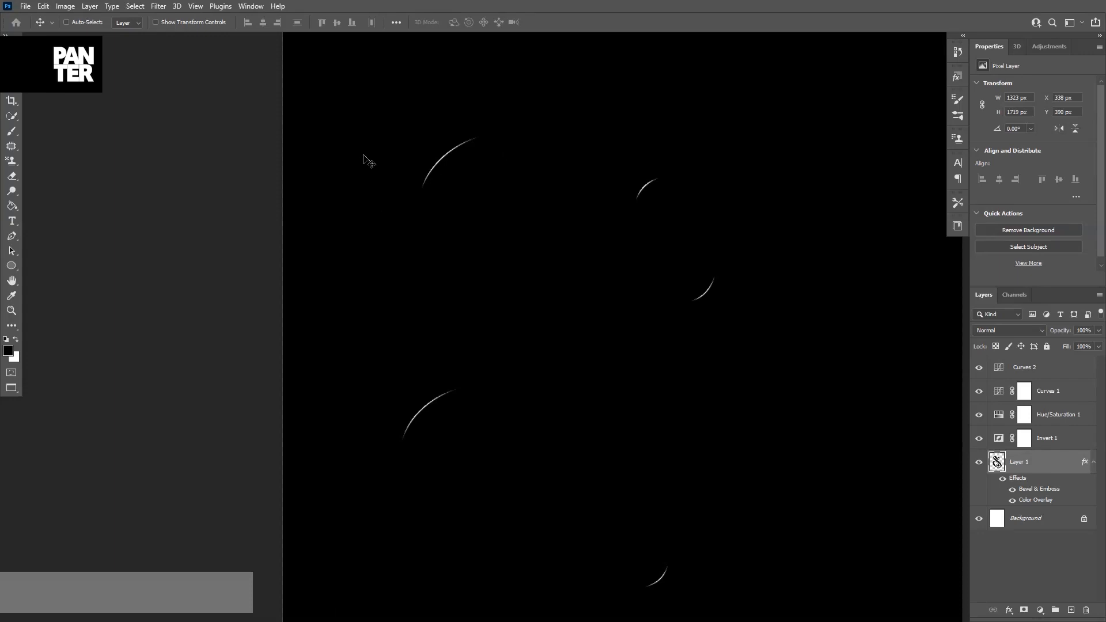
scroll(420, 173, "down", 2)
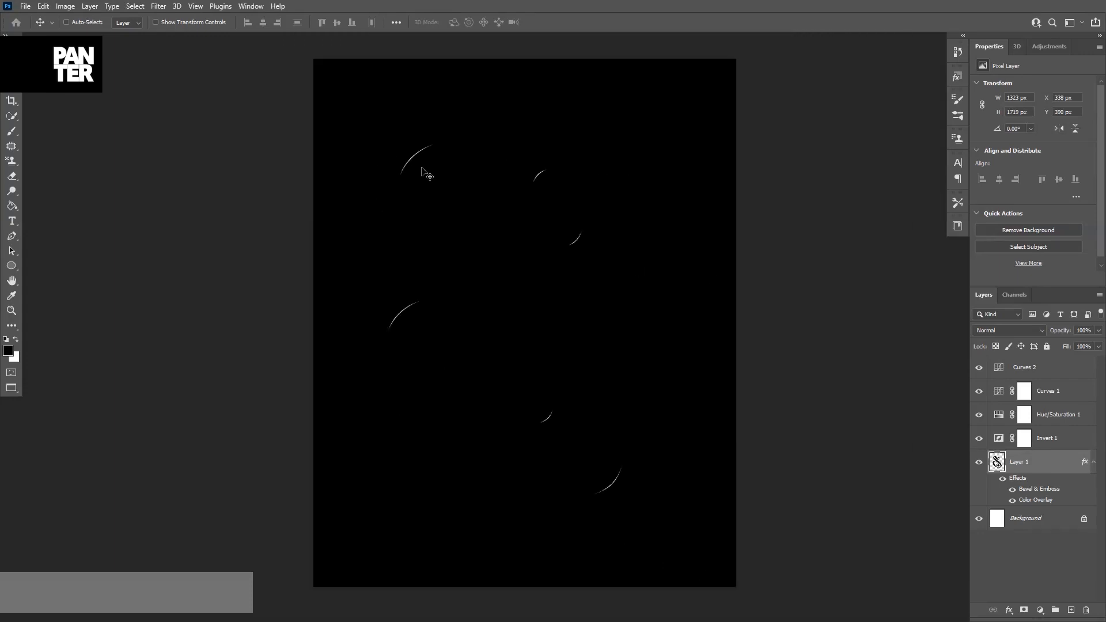
Enable Inner Shadow on the S layer with the Linear Burn blend mode and the colour 02ffcc.
double_click(1052, 465)
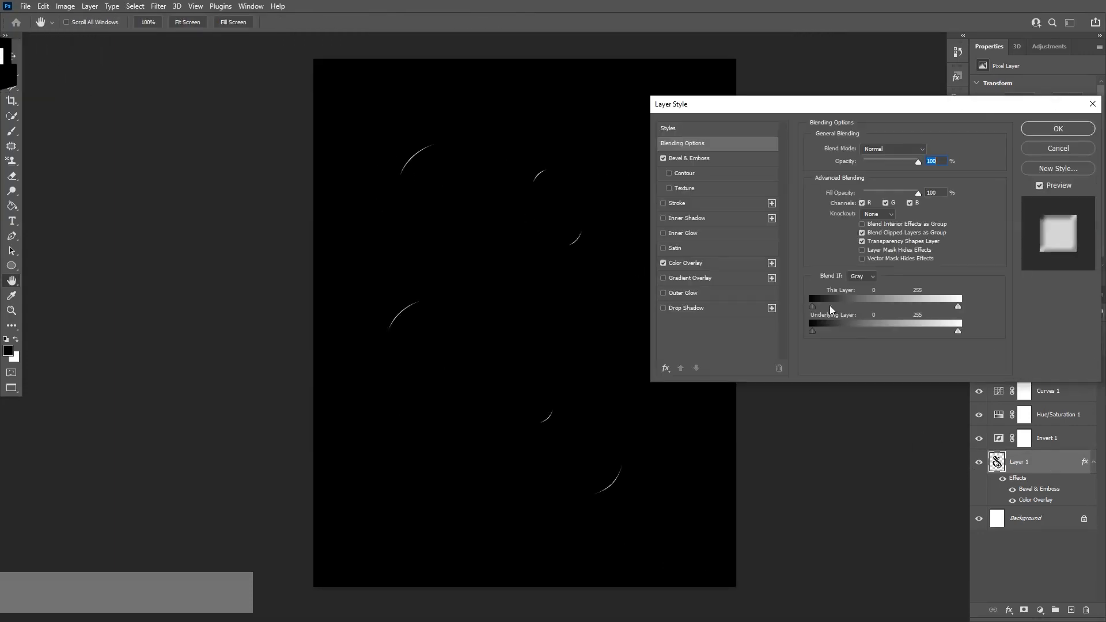
left_click(710, 218)
left_click(887, 151)
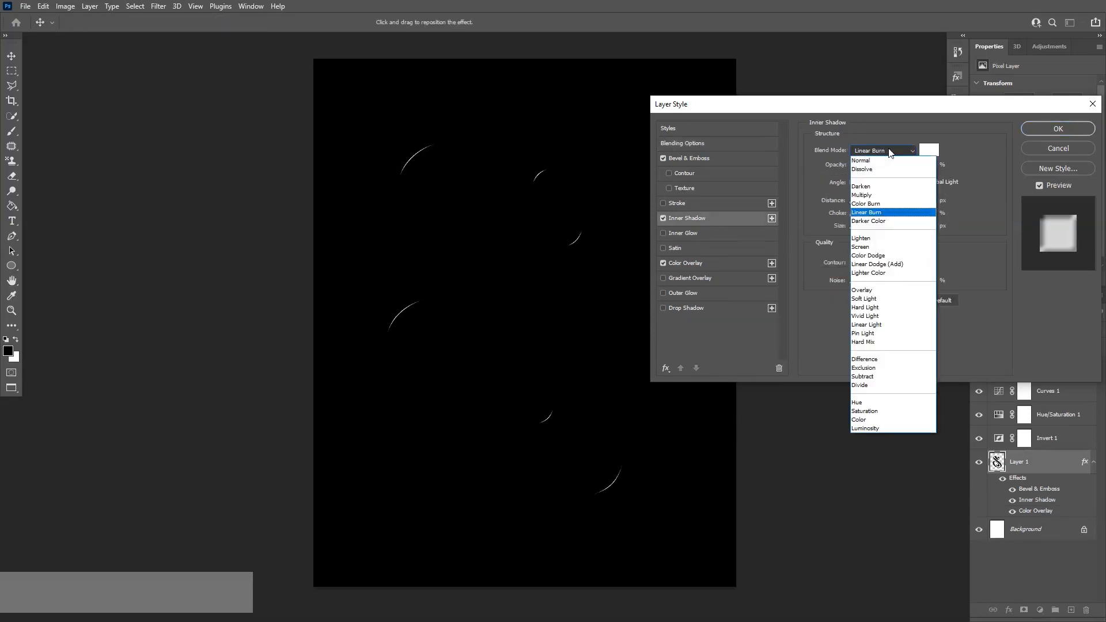
left_click(890, 152)
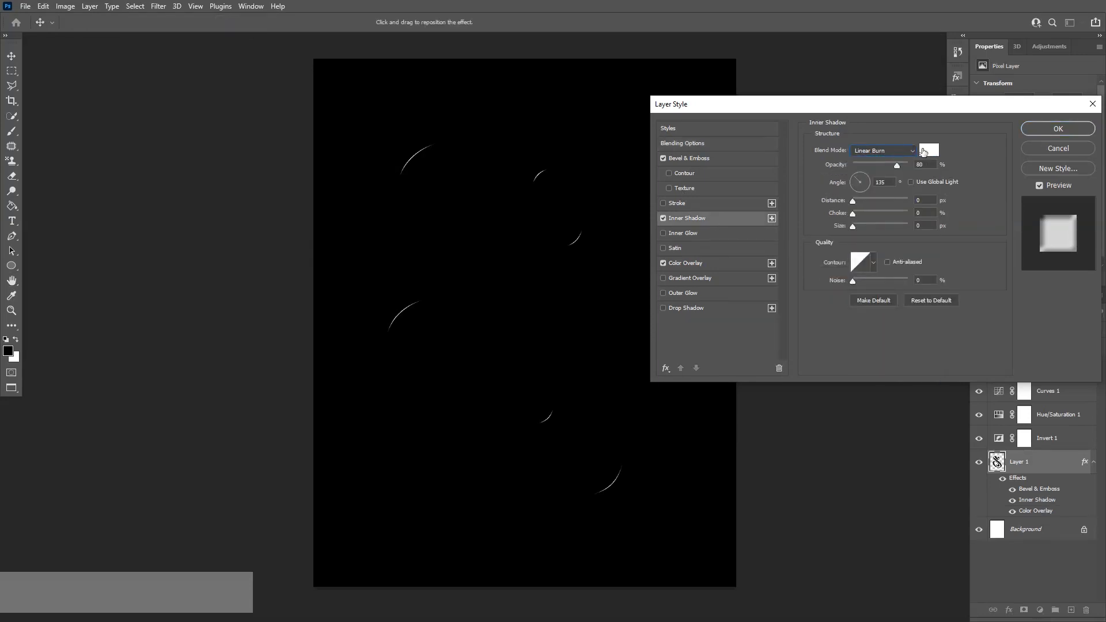
left_click(932, 152)
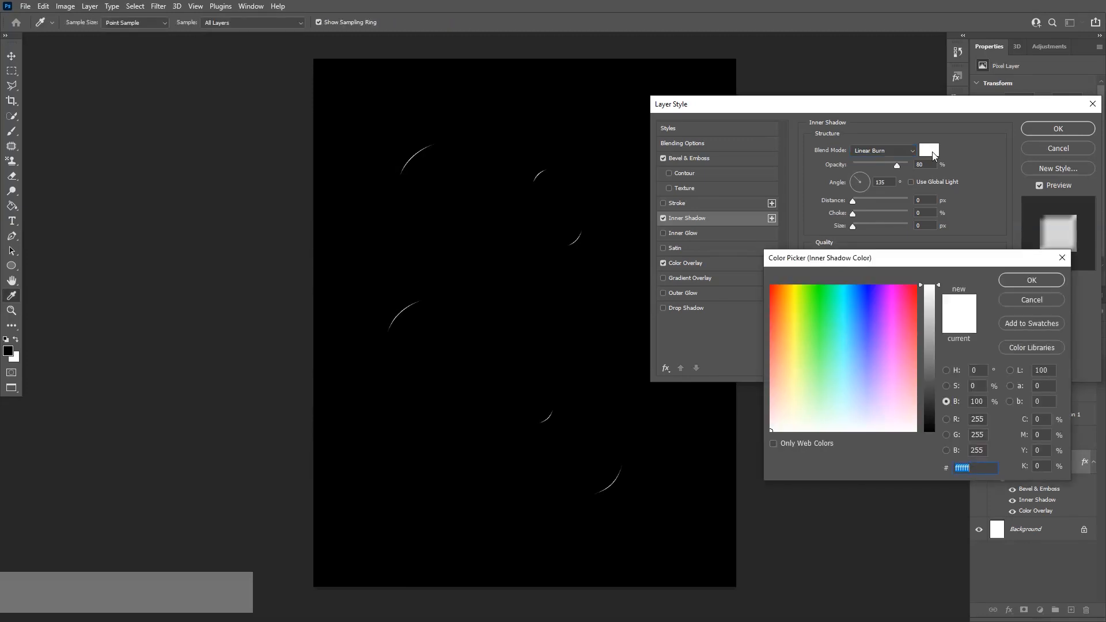
type("02ff")
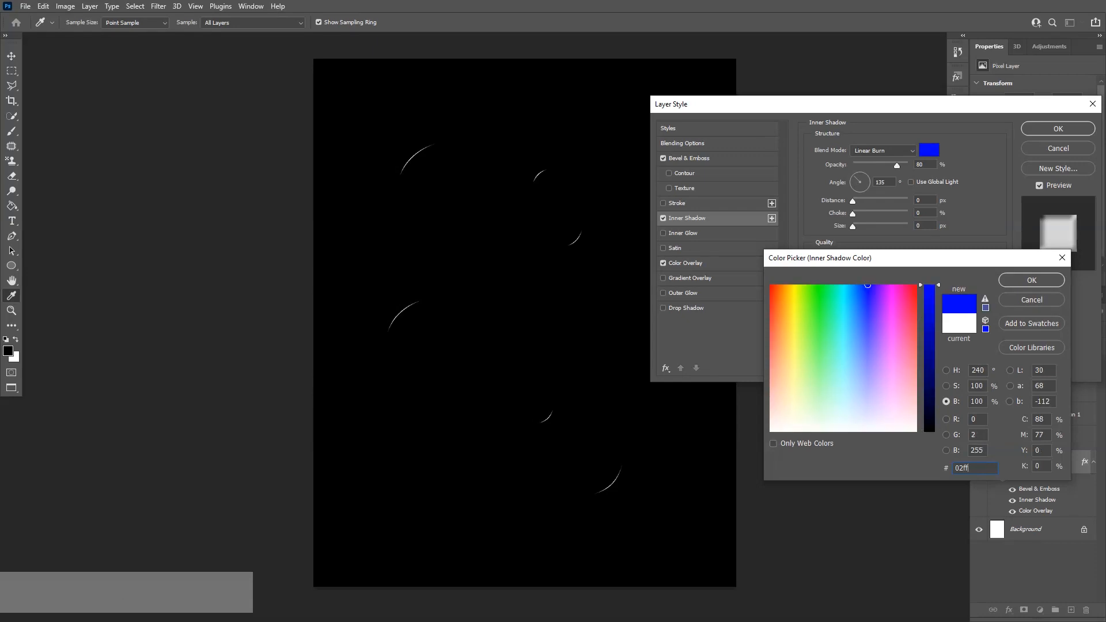
type("cc")
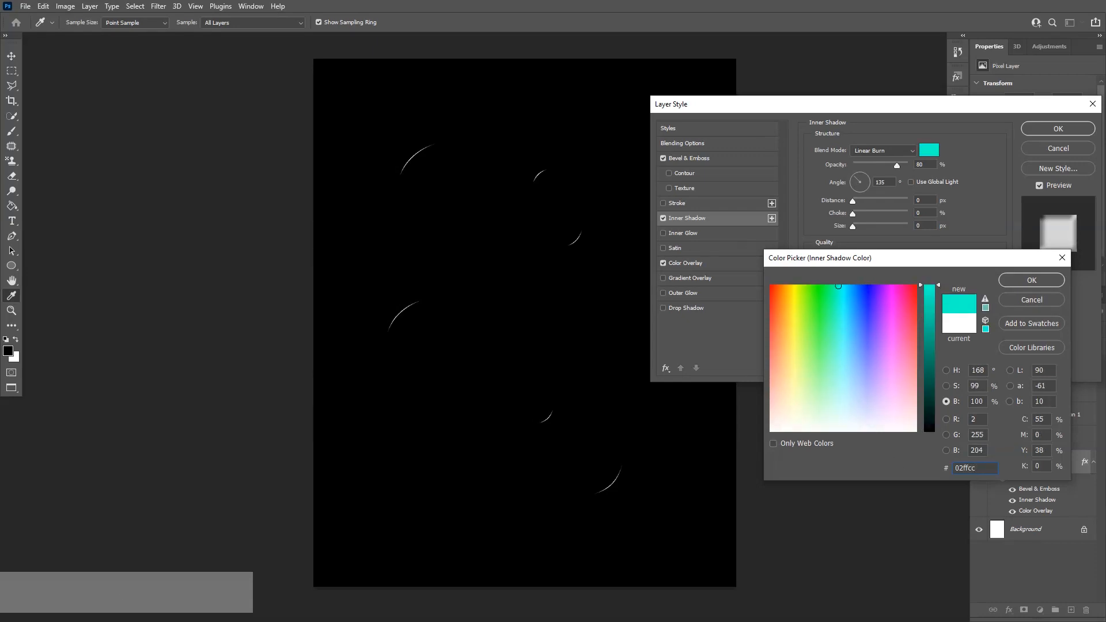
left_click(1031, 280)
Set the inner shadow's opacity to 90%, distance to 10 px and size to about 98 px, keeping the angle at 135°.
left_click(921, 165)
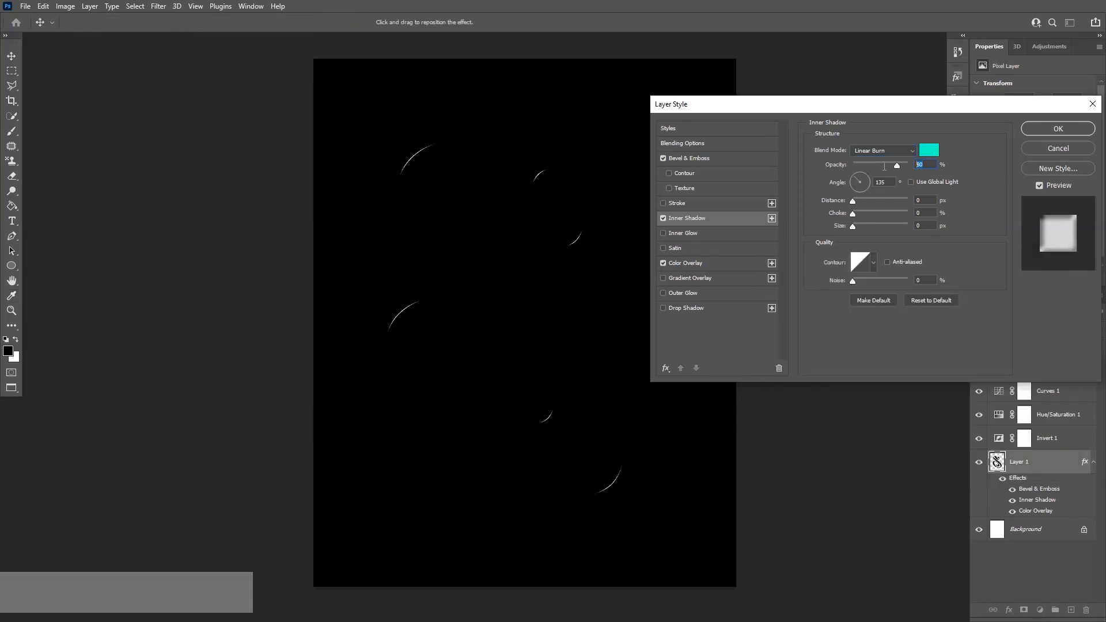
type("90")
left_click(875, 183)
key("Tab")
type("10")
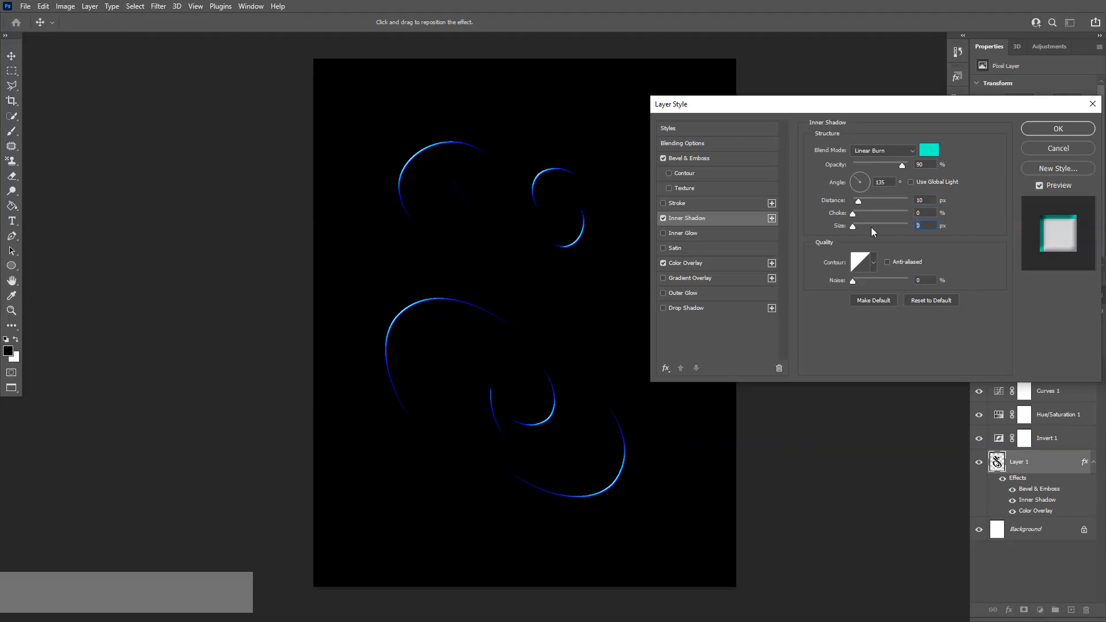
left_click_drag(871, 227, 875, 227)
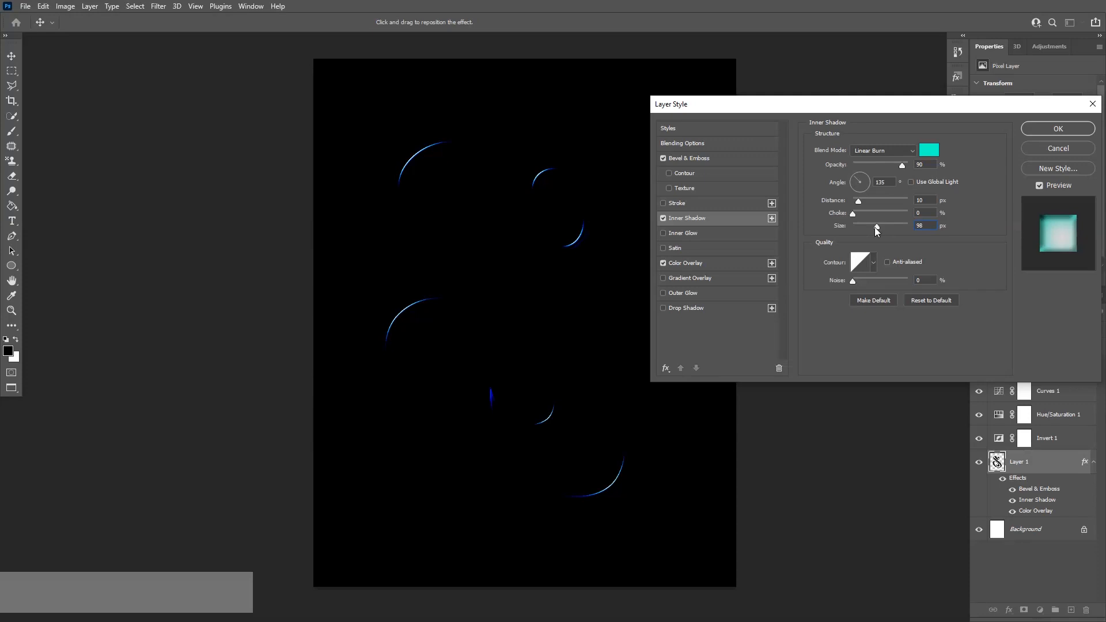
Enable Inner Glow on the S layer with the Overlay blend mode and 50% opacity.
left_click(663, 233)
left_click(690, 236)
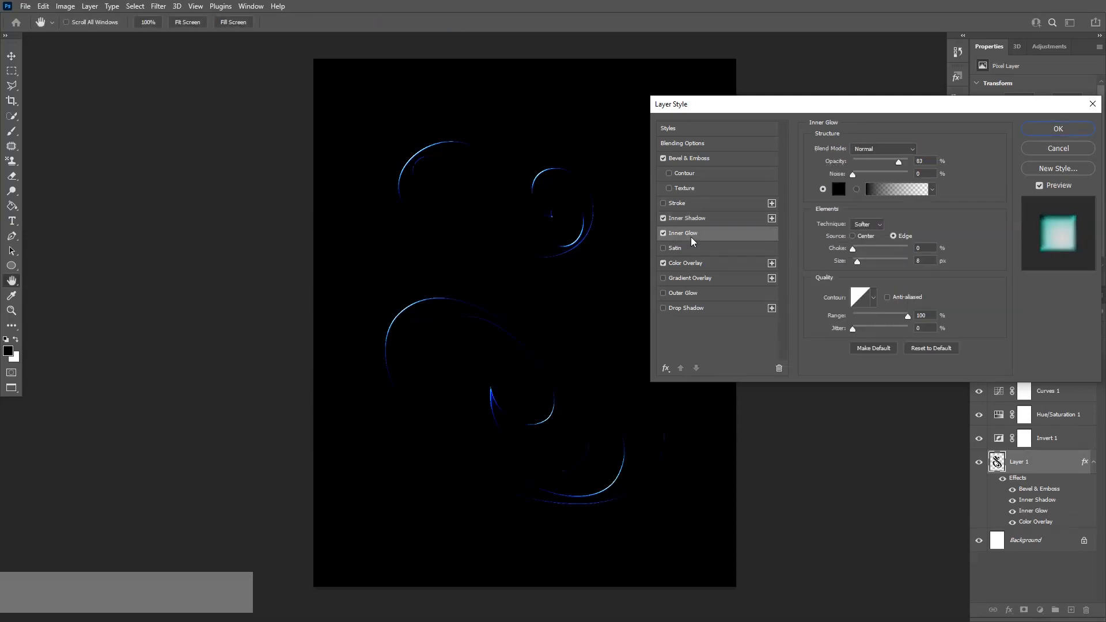
left_click(882, 148)
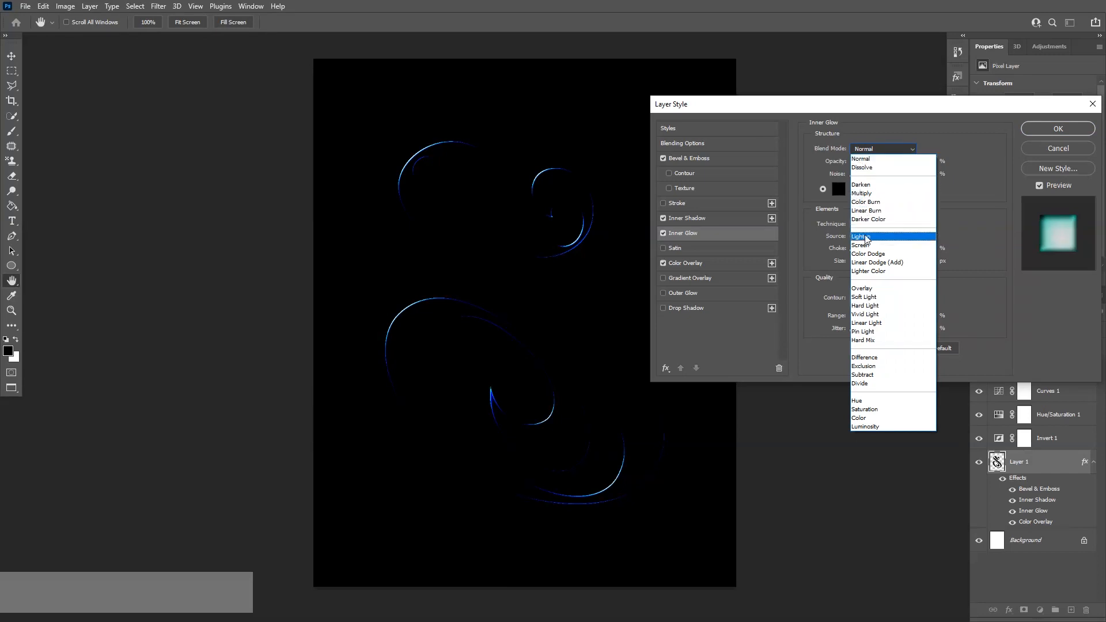
left_click(862, 288)
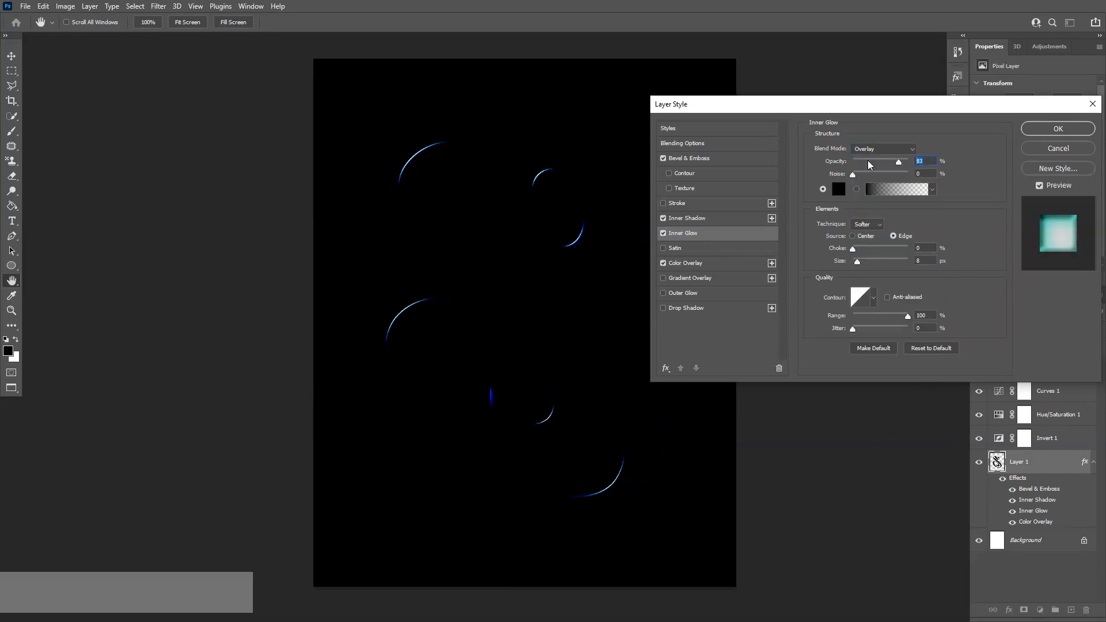
type("50")
Fill the inner glow with a black gradient fading to transparent, with the end opacity stop at 0%.
left_click(838, 188)
left_click(1031, 280)
left_click(906, 189)
left_click(1083, 394)
left_click(1083, 365)
left_click(918, 423)
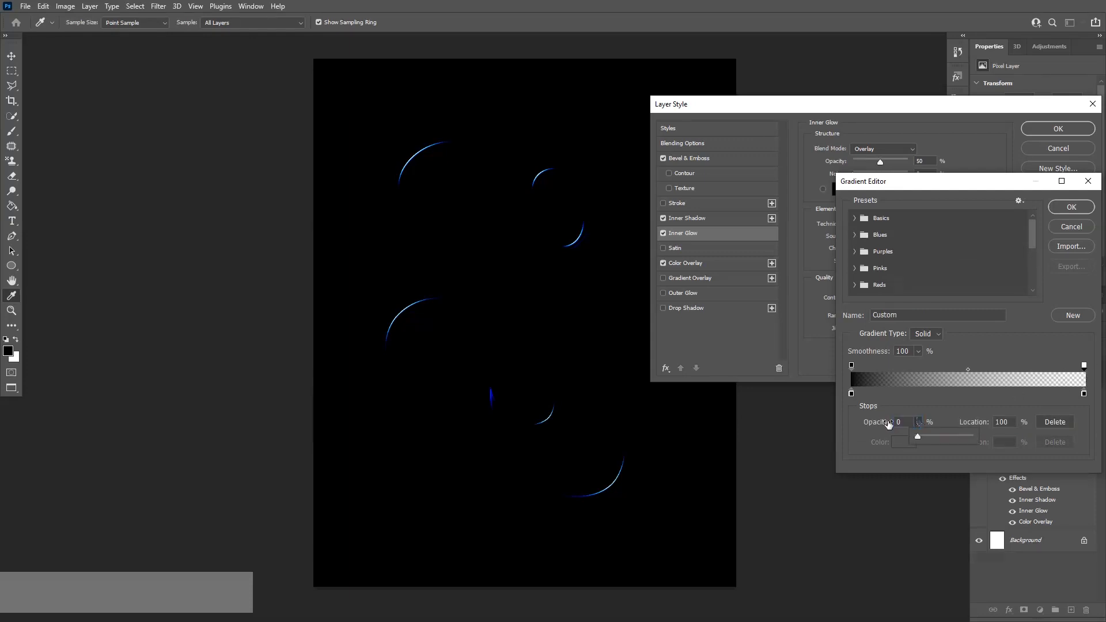
left_click_drag(917, 434, 892, 438)
left_click(1071, 207)
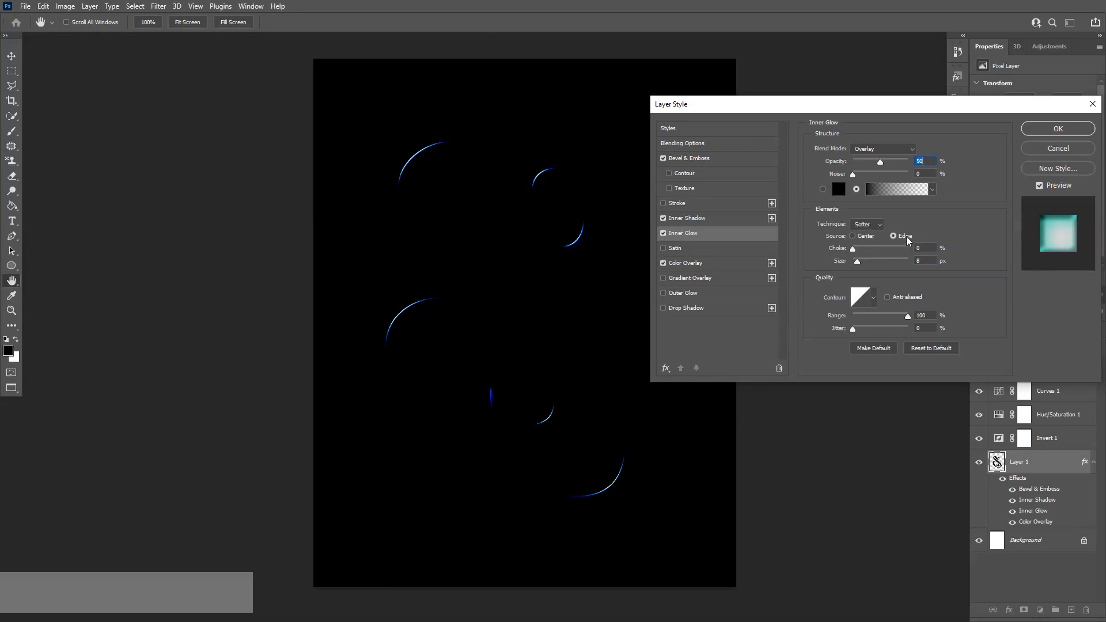
Set the inner glow's size to 150 px, keeping the range at 100%.
left_click(857, 261)
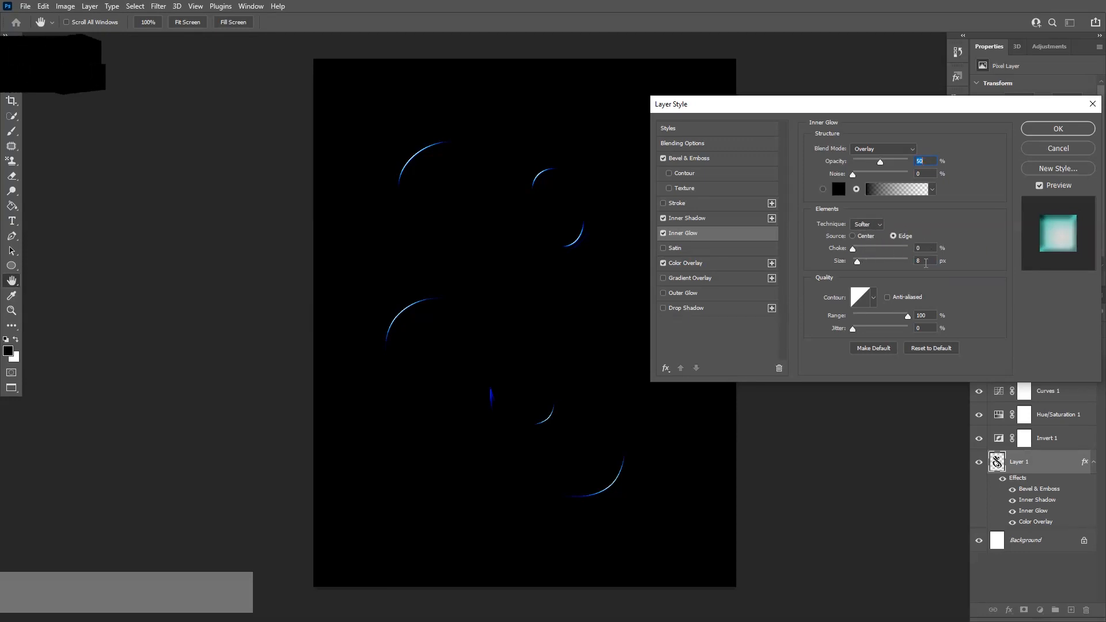
type("150")
left_click(920, 314)
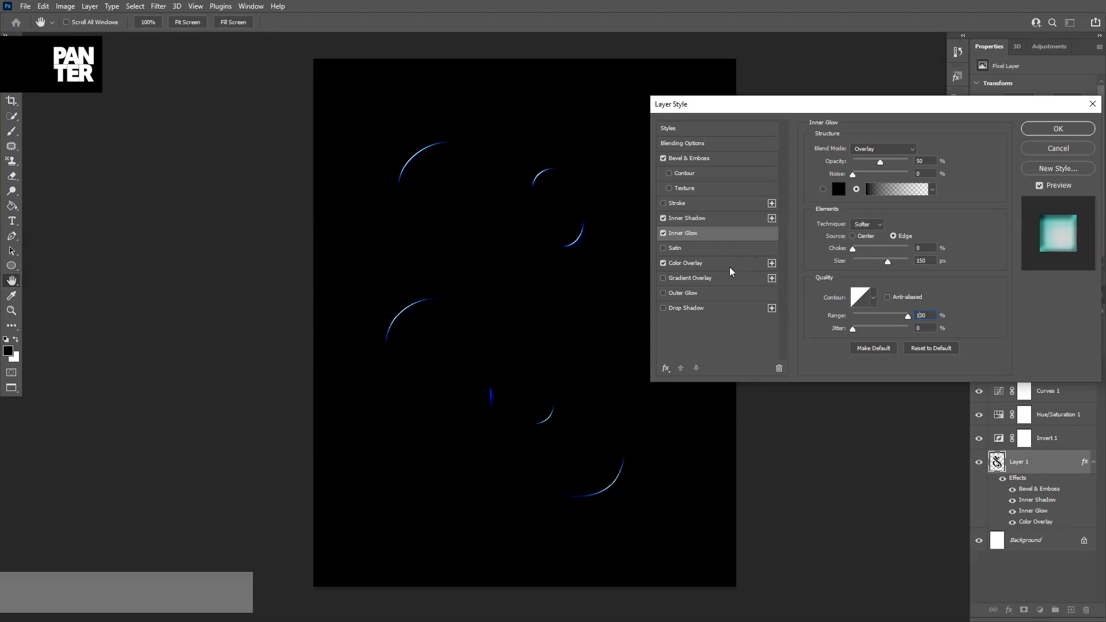
Enable a black Satin effect with 15% opacity, a 90° angle, 5 px distance and 15 px size.
left_click(707, 249)
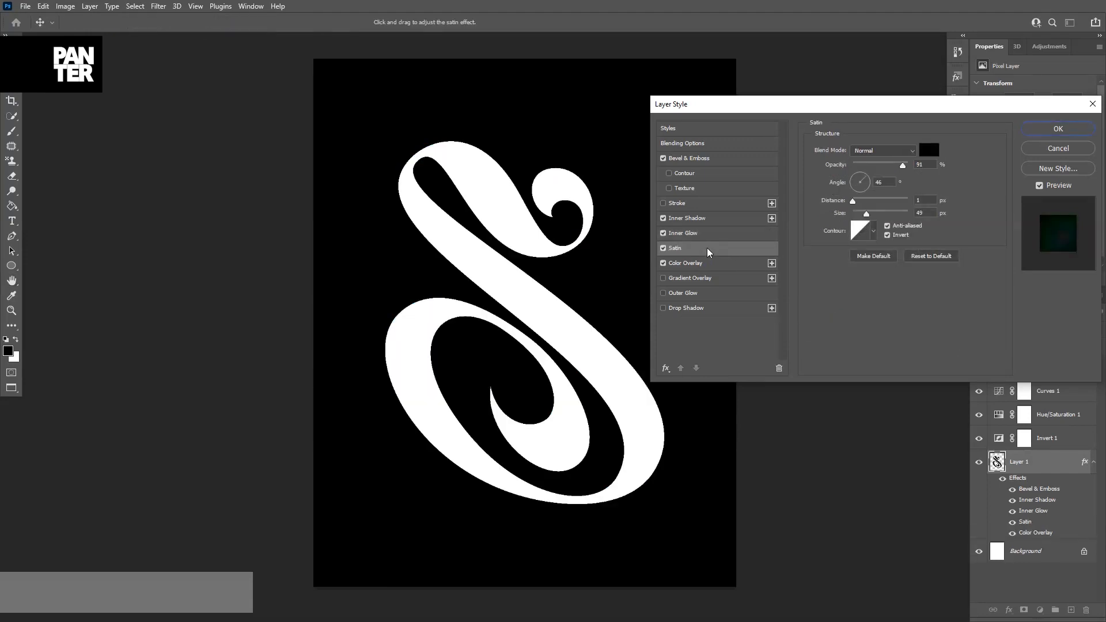
left_click(925, 165)
left_click(860, 166)
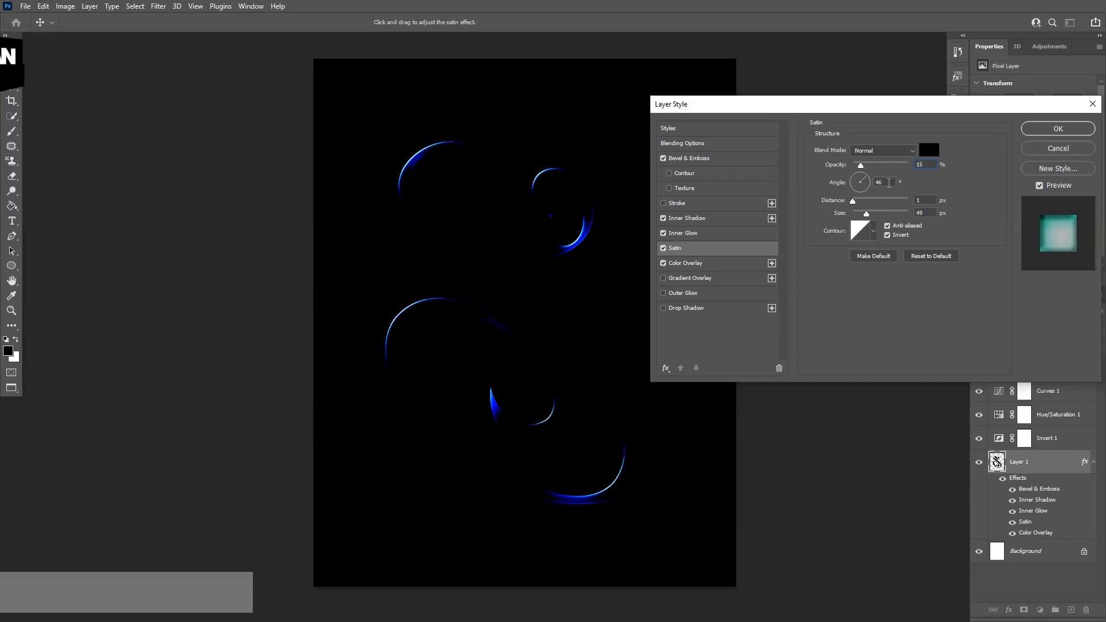
left_click(888, 182)
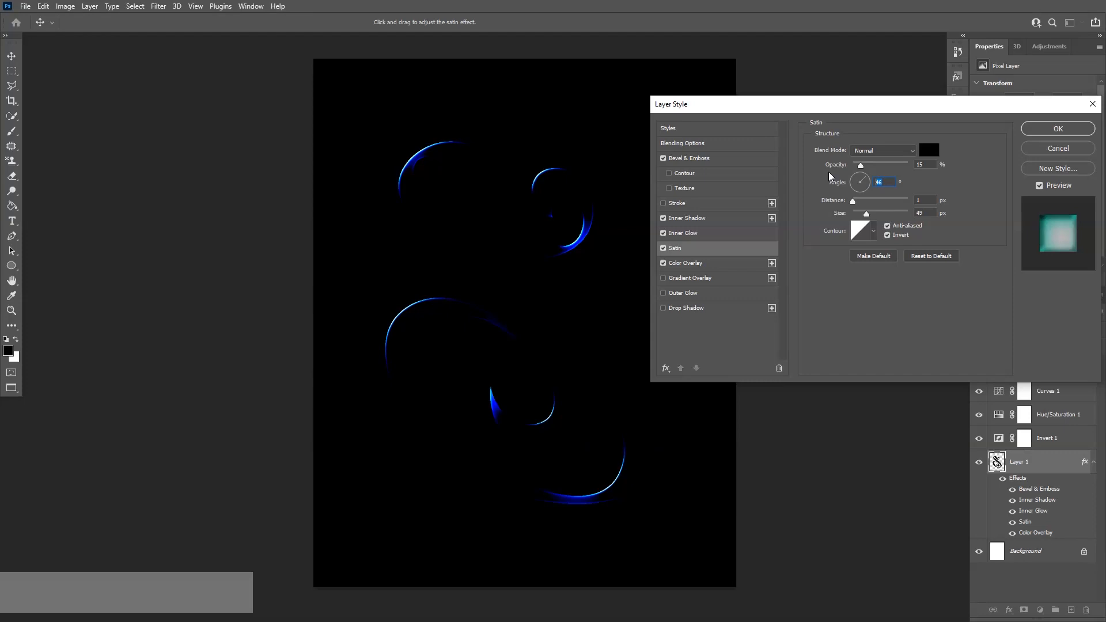
type("90")
key("Tab")
type("5")
key("Tab")
type("15")
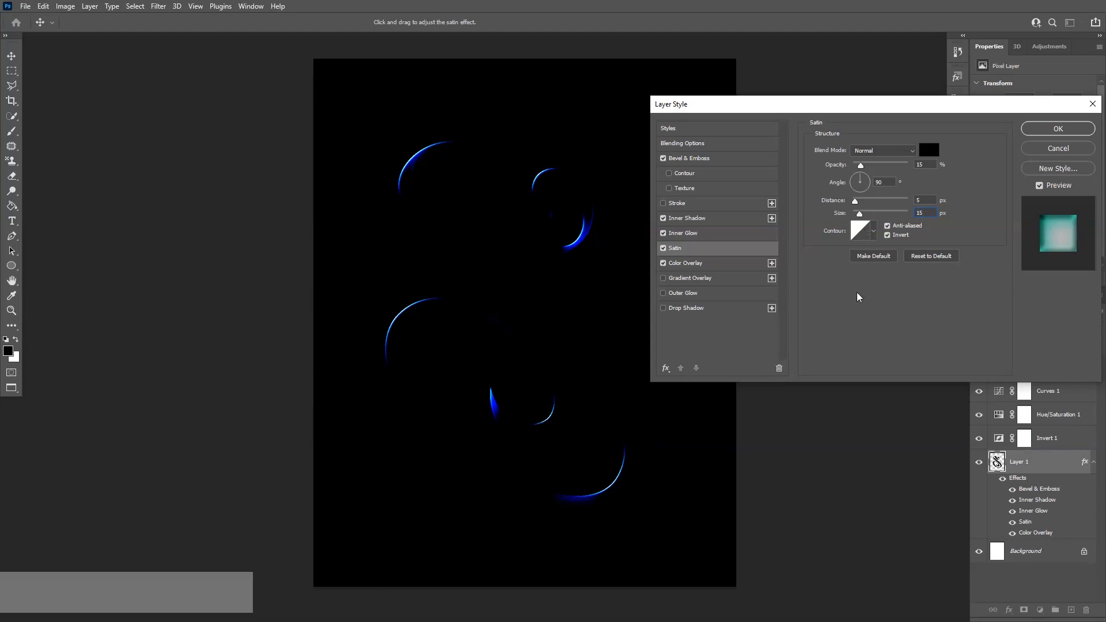
Disable the Color Overlay and enable Gradient Overlay, adding two more instances for three in total.
left_click(717, 264)
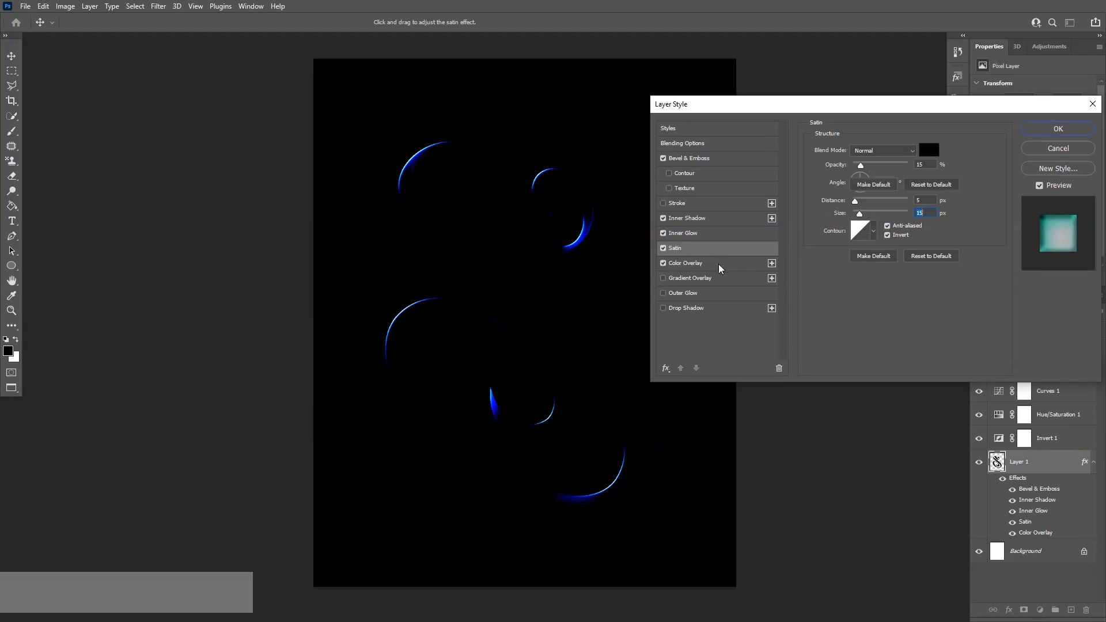
left_click(663, 263)
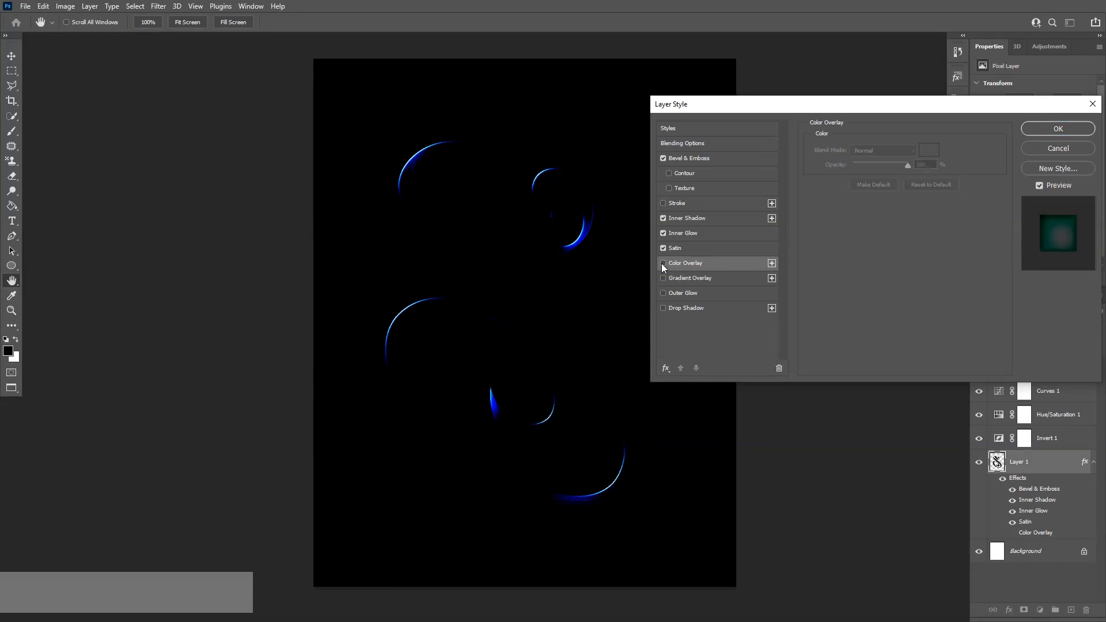
left_click(706, 278)
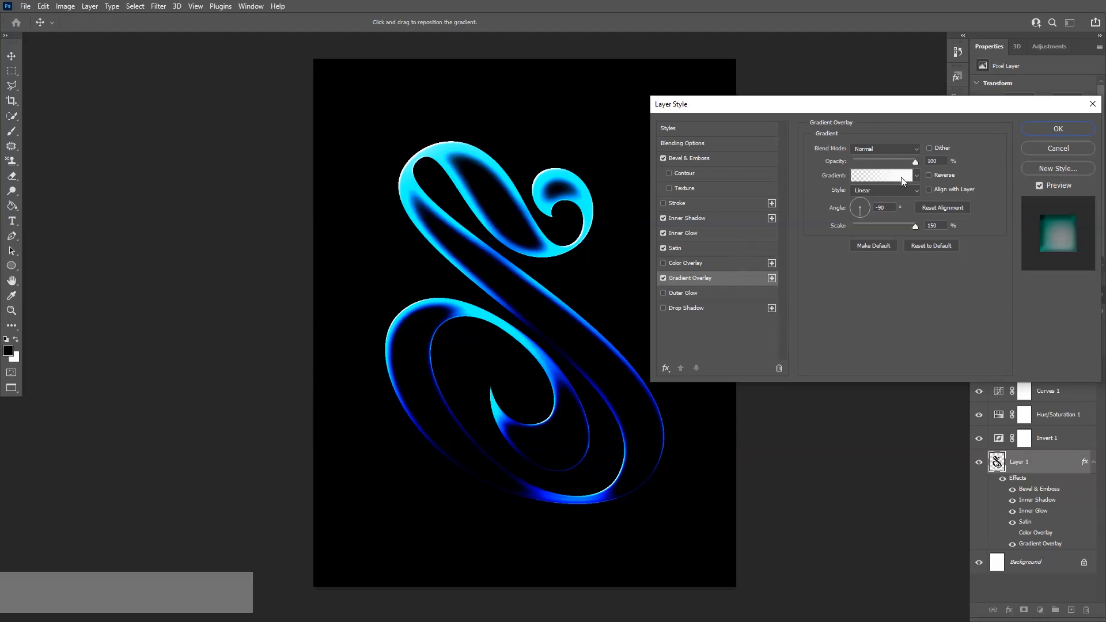
left_click(772, 279)
left_click(772, 278)
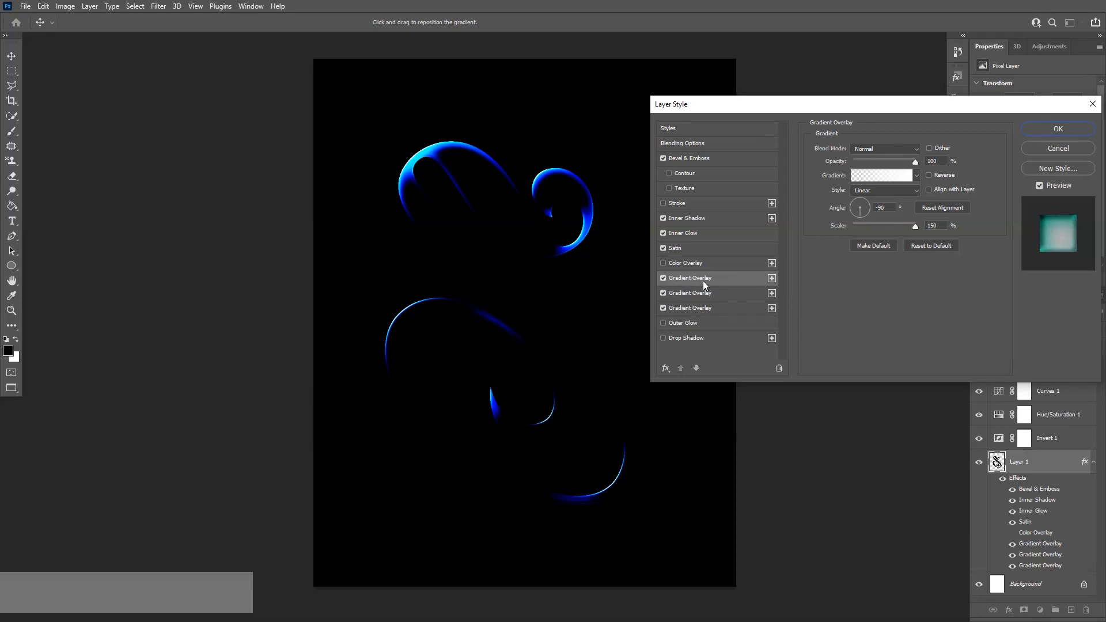
Raise the starting opacity stop of the uppermost Gradient Overlay's gradient to 100%.
left_click(686, 277)
left_click(881, 175)
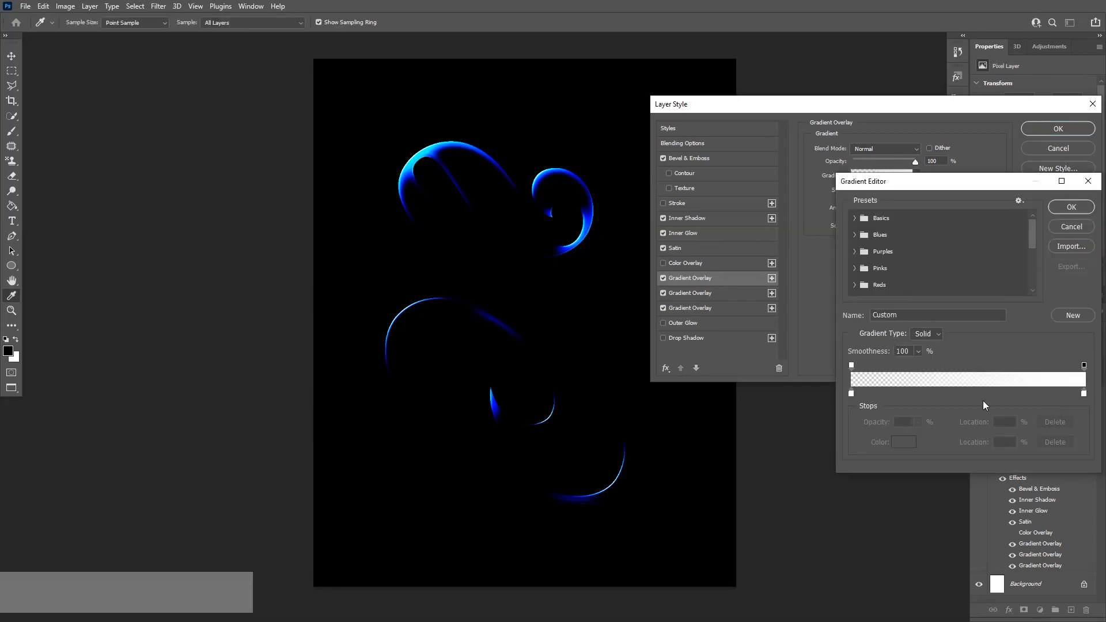
left_click(851, 394)
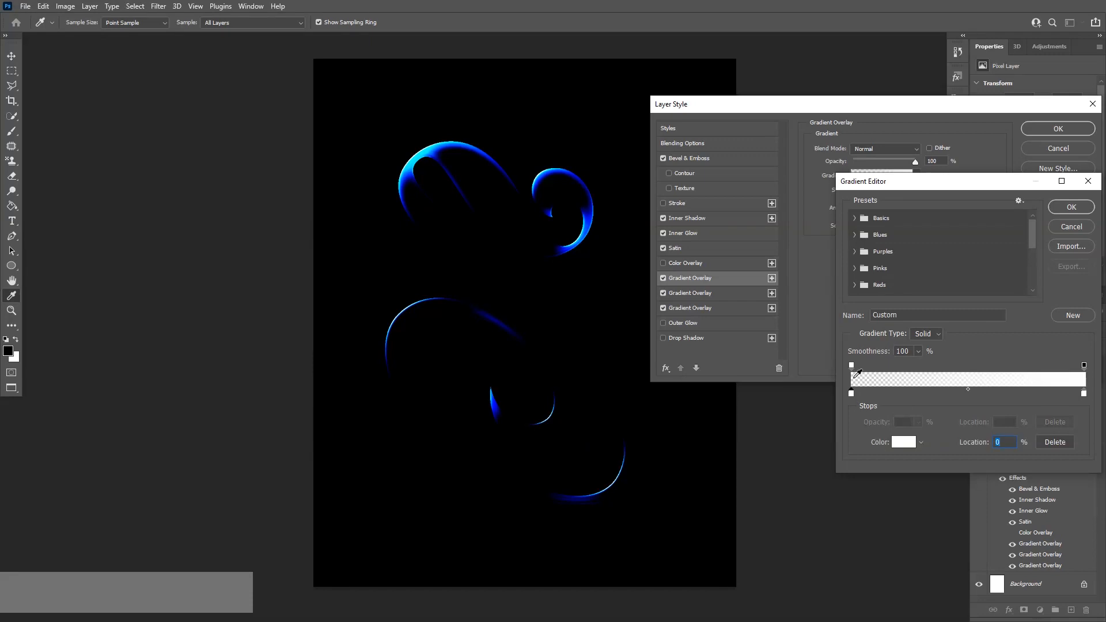
left_click(851, 366)
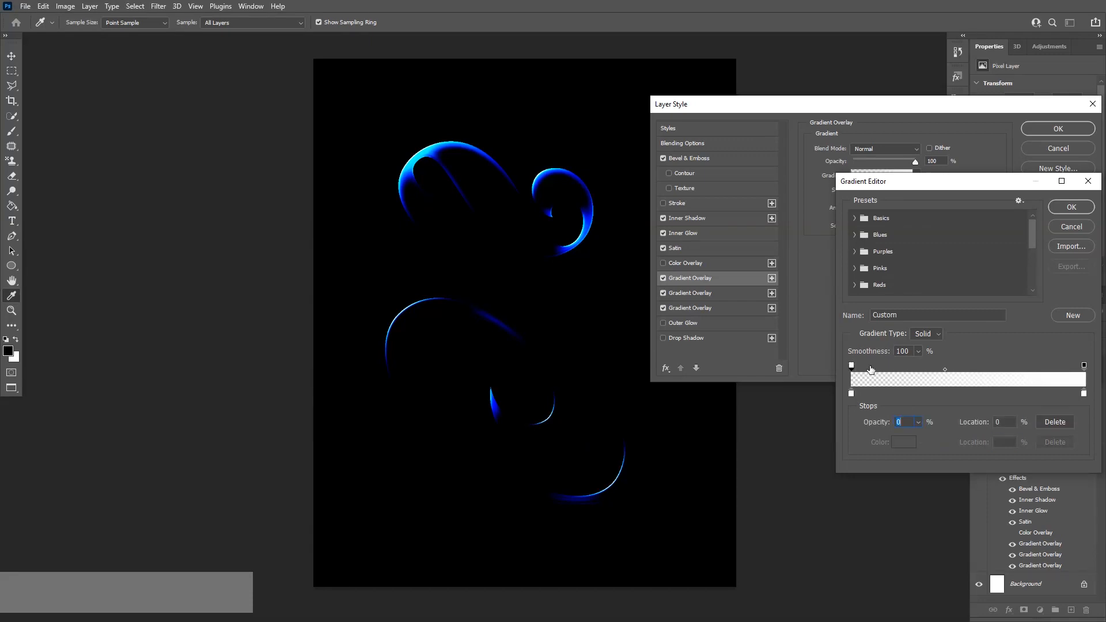
left_click(919, 423)
left_click_drag(915, 435, 979, 436)
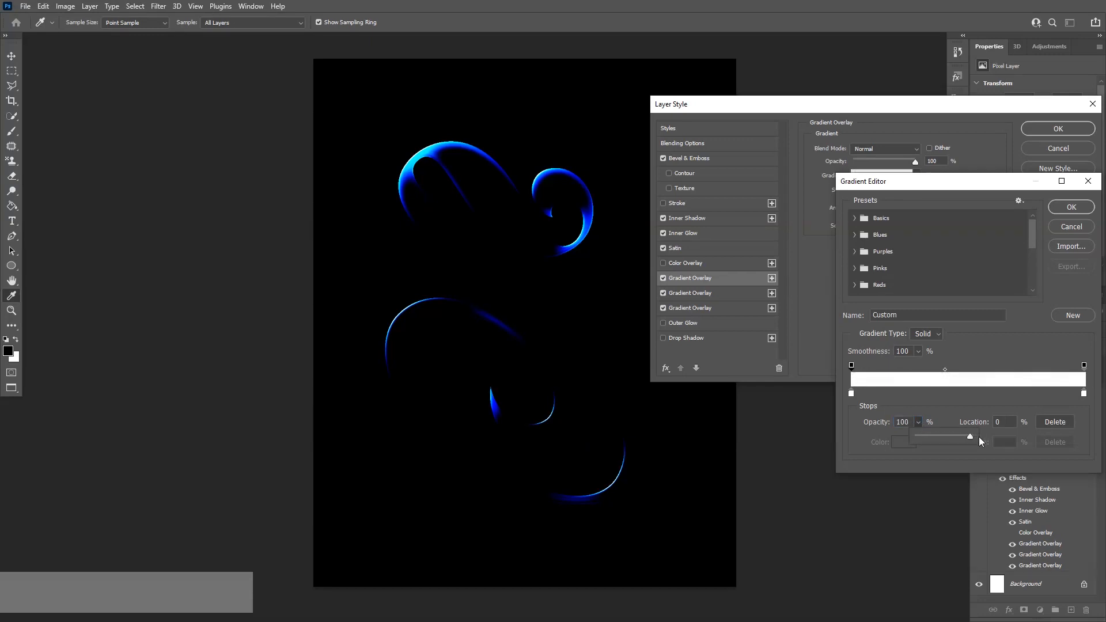
Colour the gradient's starting stop 63a3ff, keep the end stop white, and apply the gradient.
left_click(851, 393)
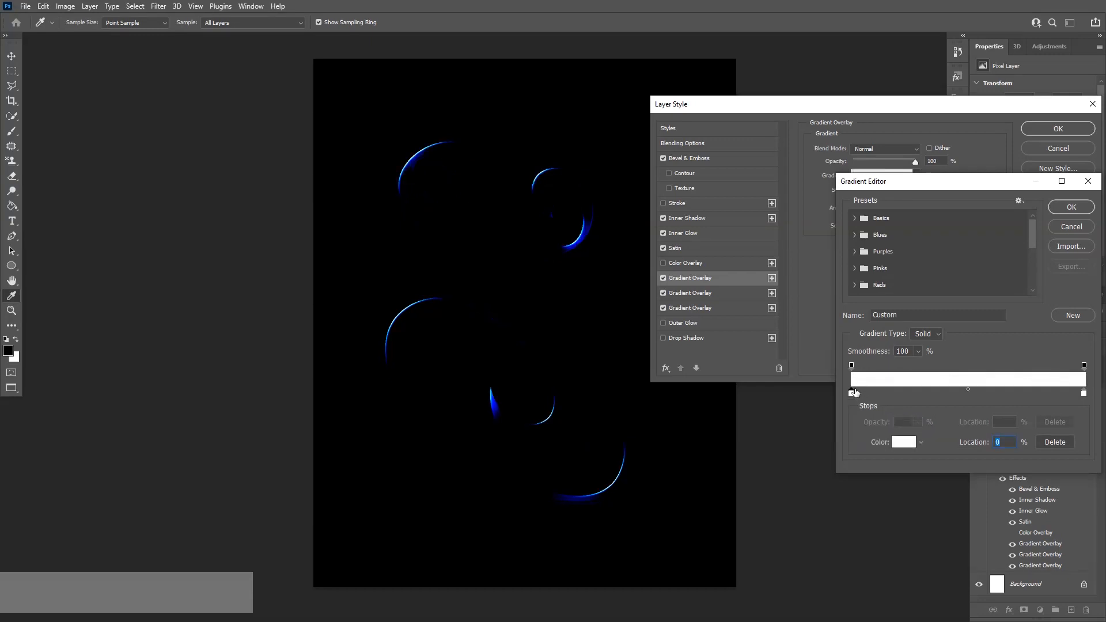
double_click(851, 393)
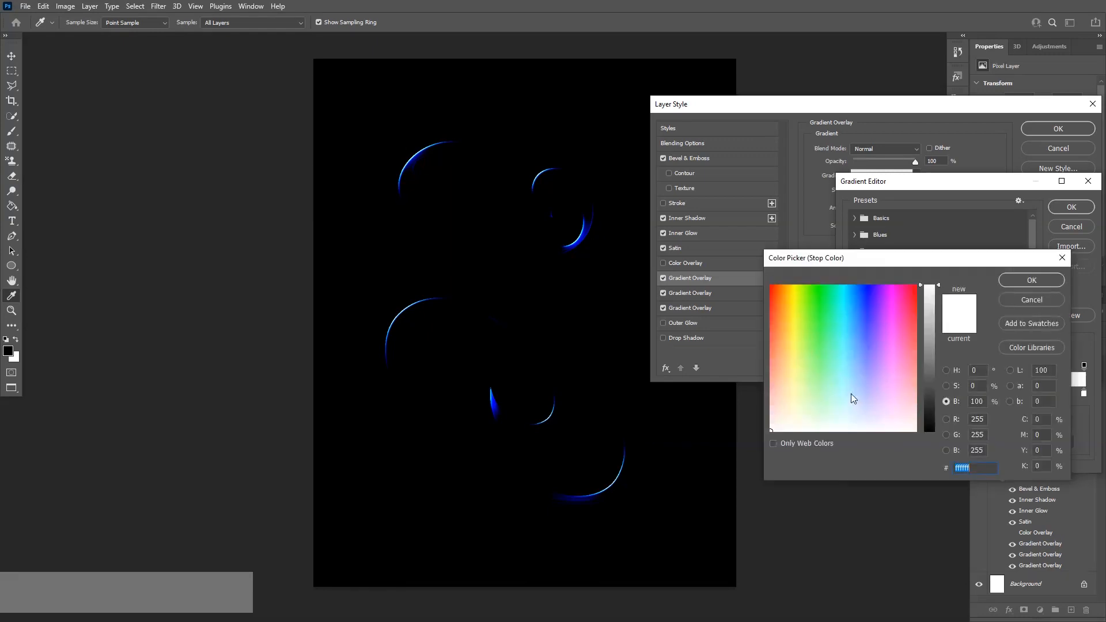
type("63")
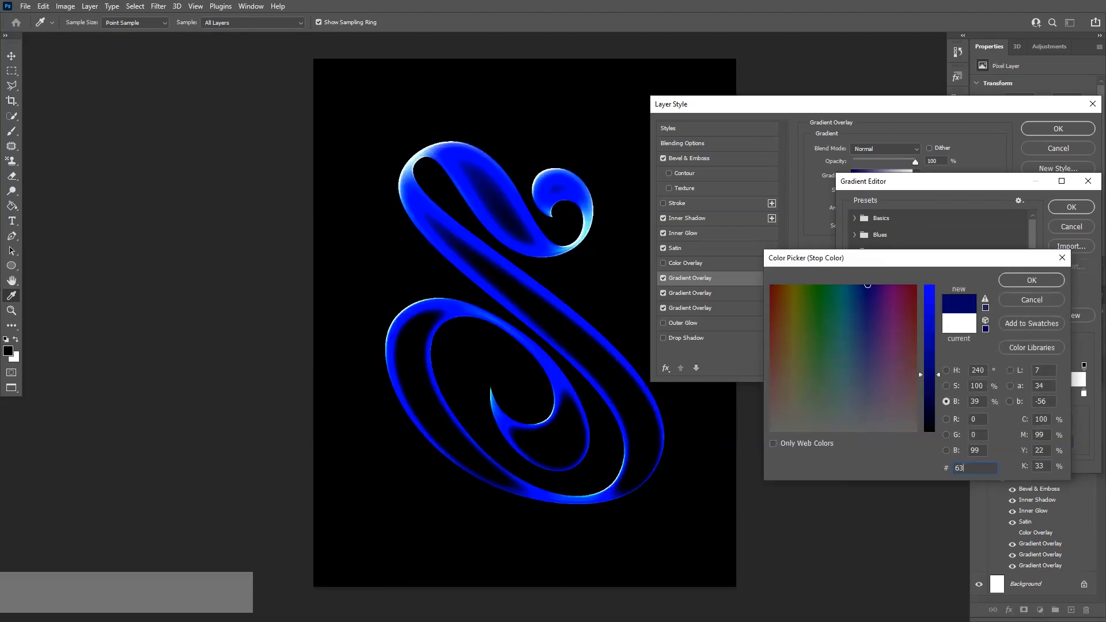
type("a3")
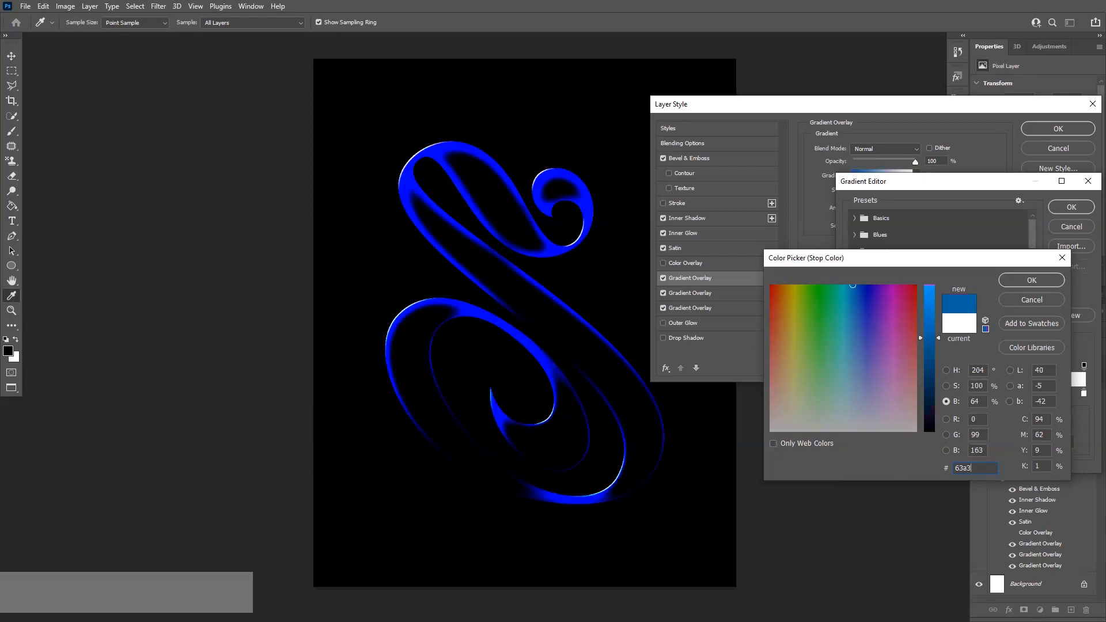
type("ff")
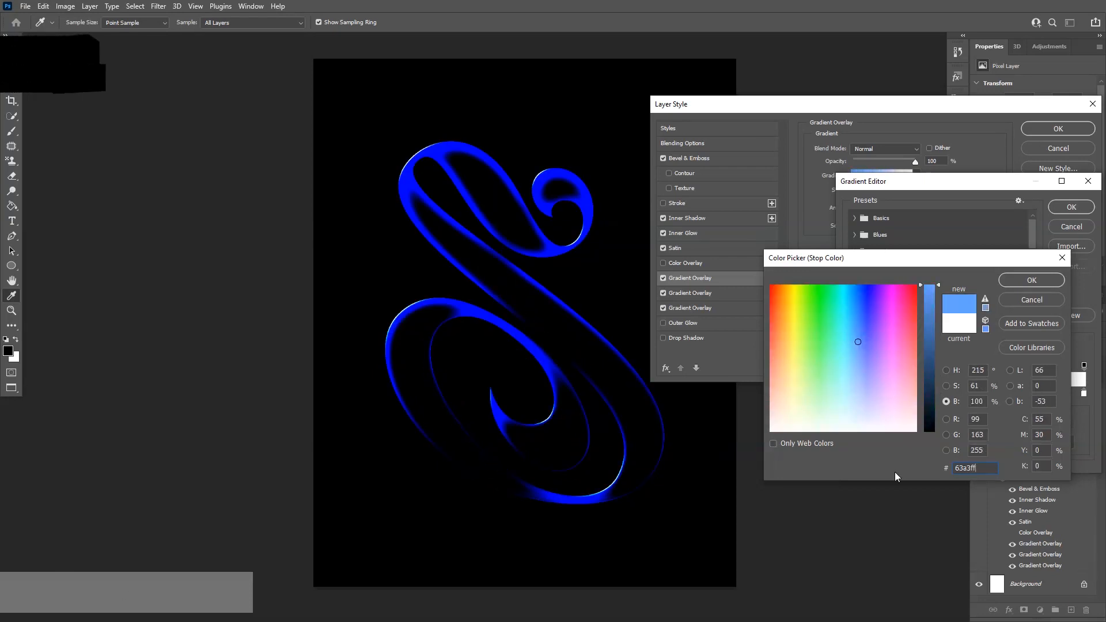
left_click(1049, 279)
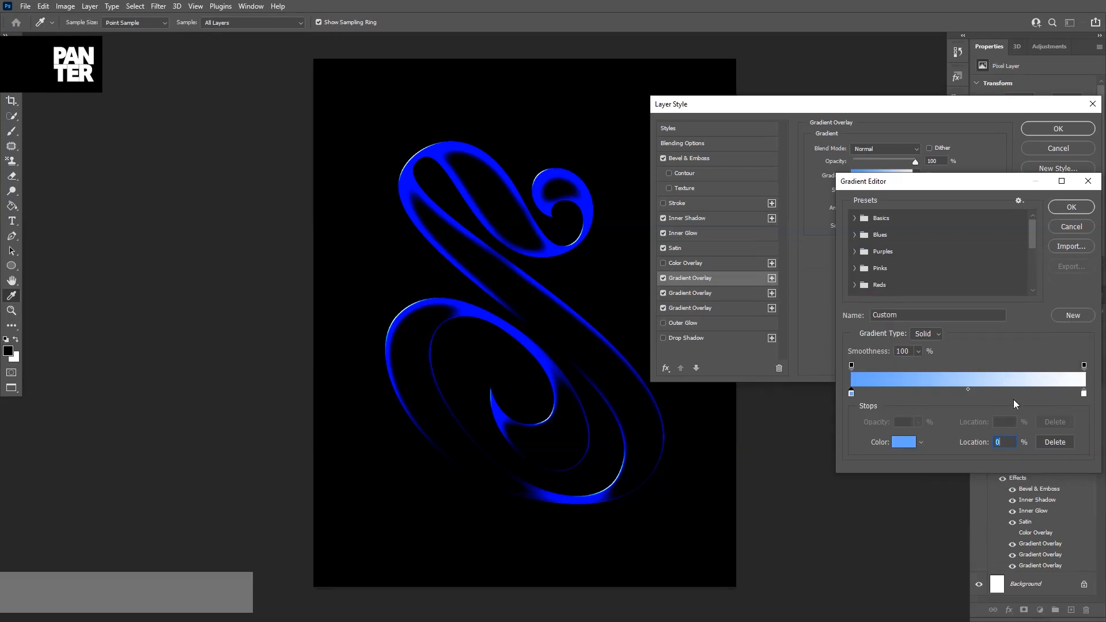
left_click(1083, 393)
left_click(1073, 207)
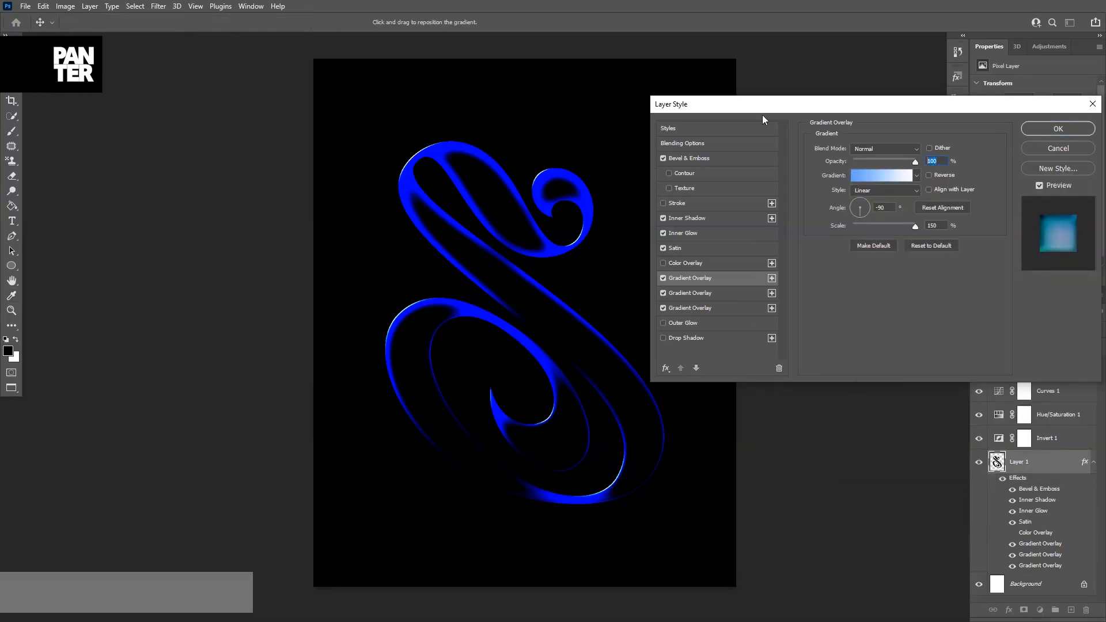
Set the first Gradient Overlay to 16% opacity, a -180° angle and 100% scale, with Dither enabled.
type("16")
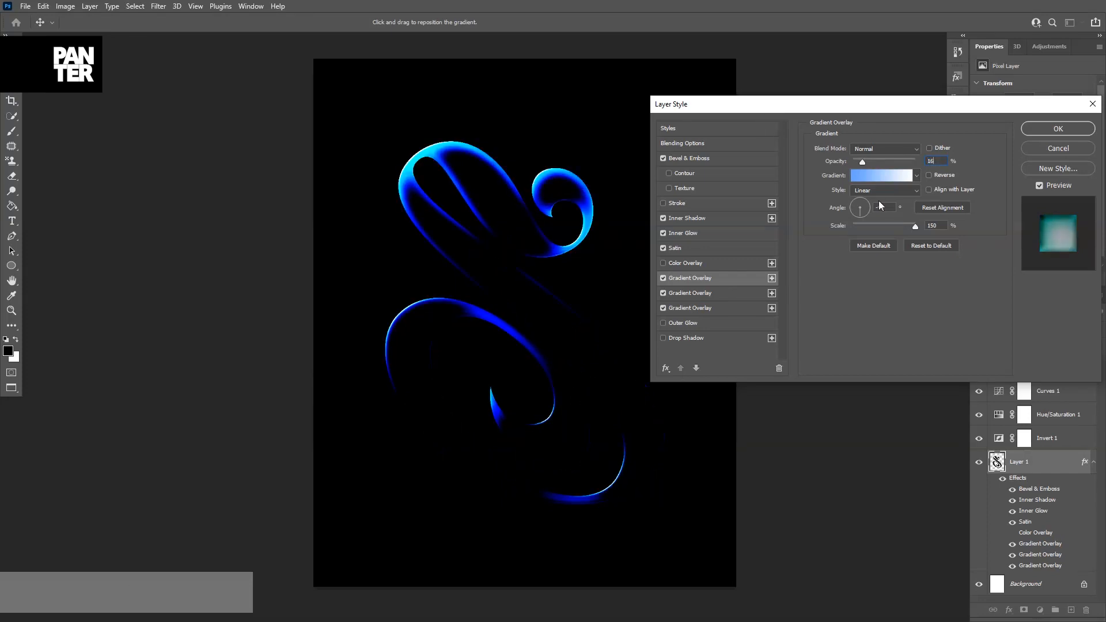
left_click_drag(846, 211, 837, 206)
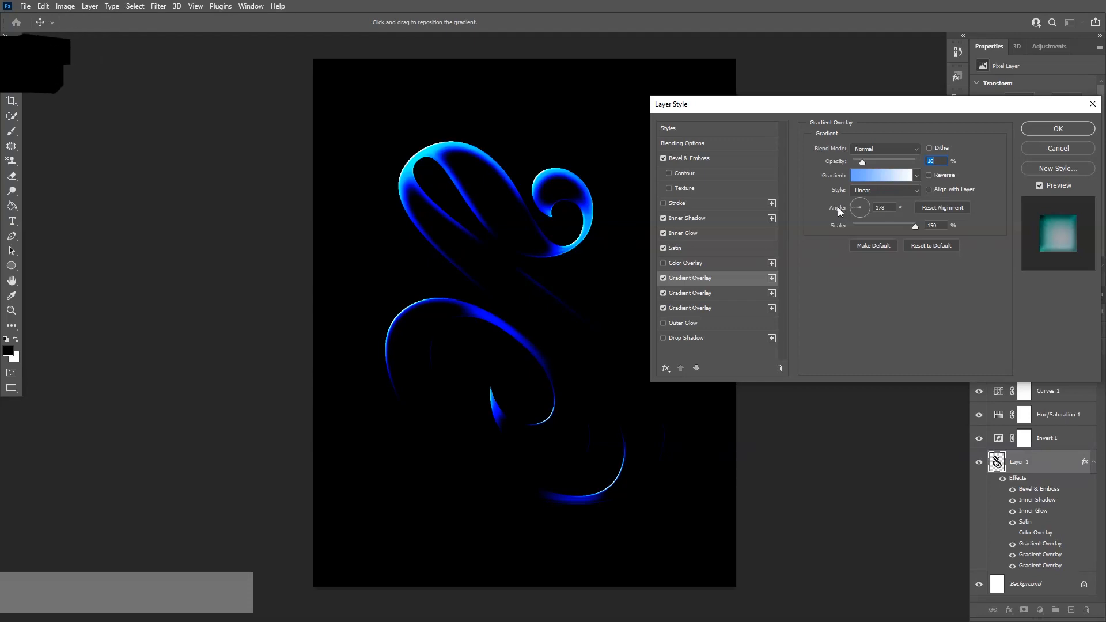
double_click(881, 207)
type("-180")
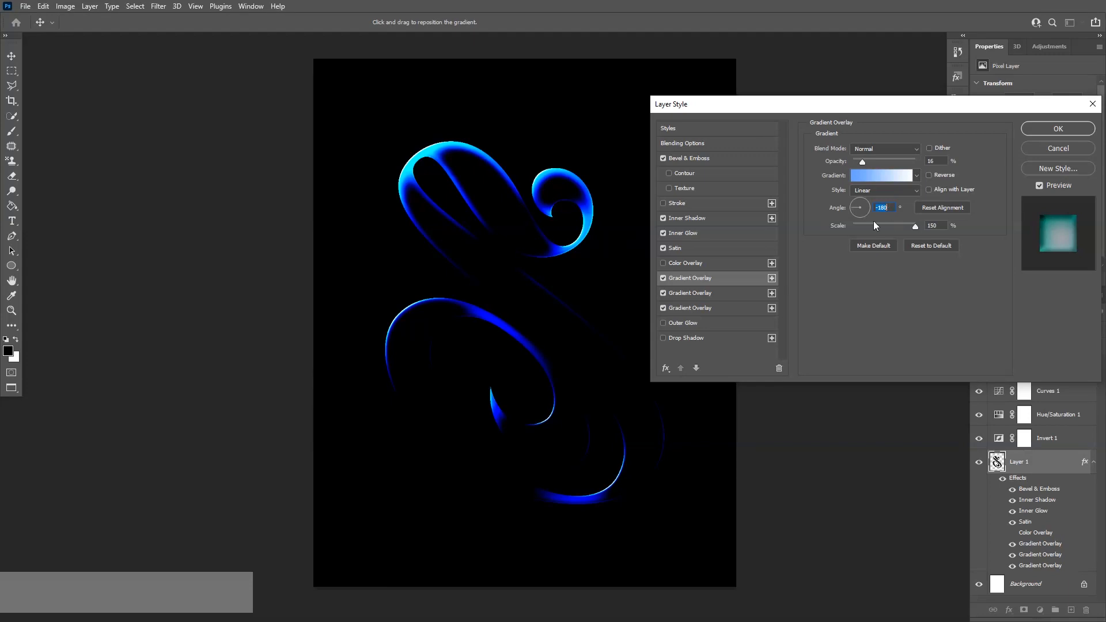
left_click(932, 225)
type("100")
left_click(928, 148)
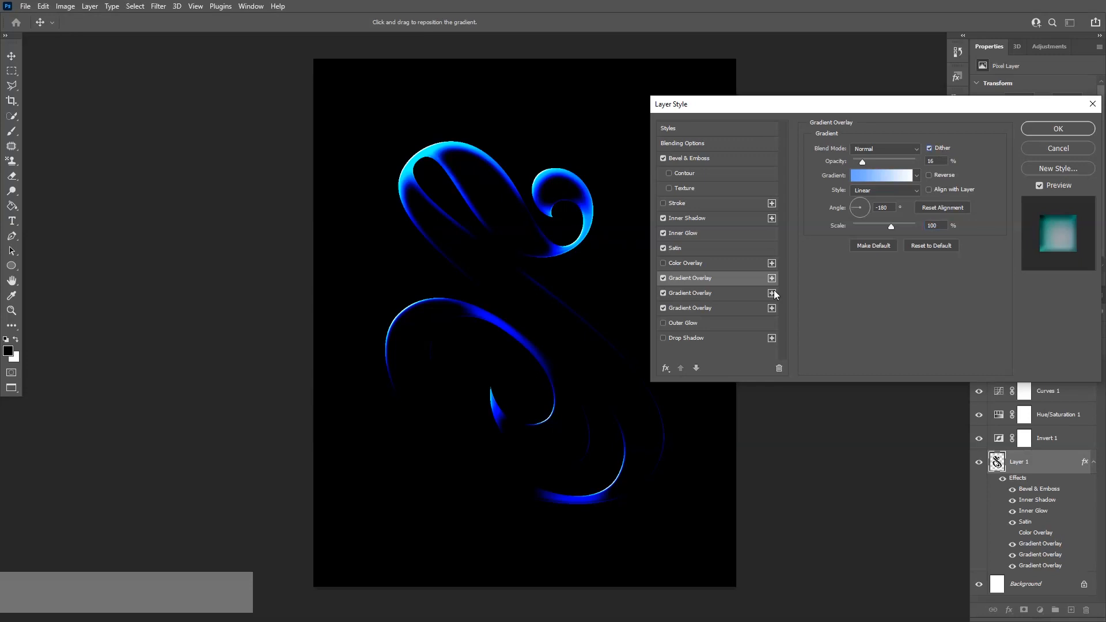
Set the second Gradient Overlay to Overlay blend mode with 80% opacity and Reverse enabled.
left_click(706, 299)
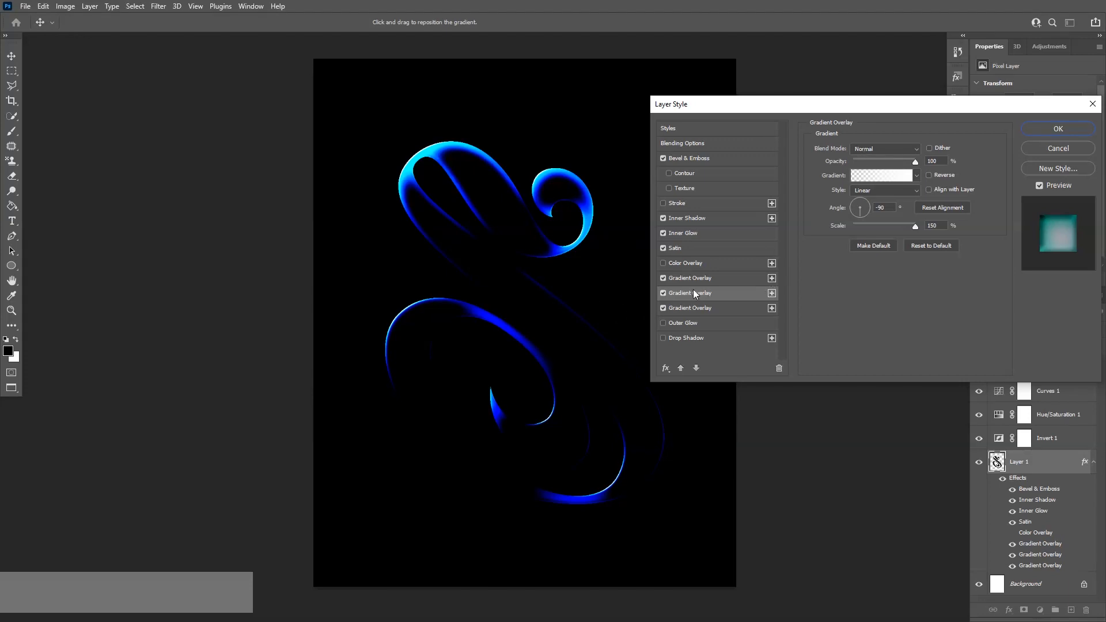
left_click(706, 277)
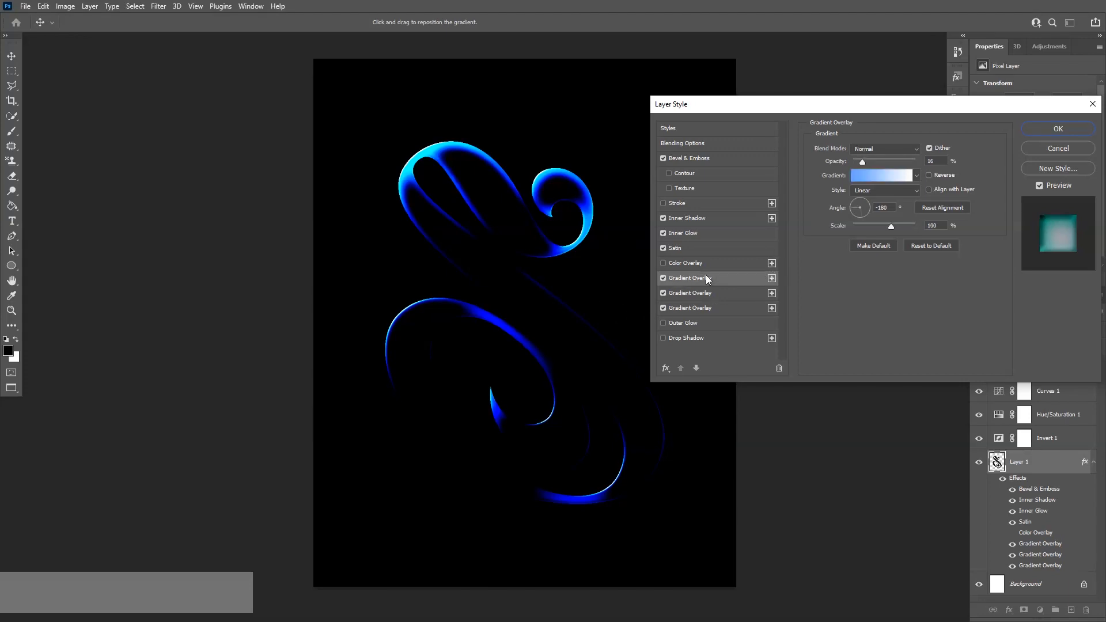
left_click(714, 293)
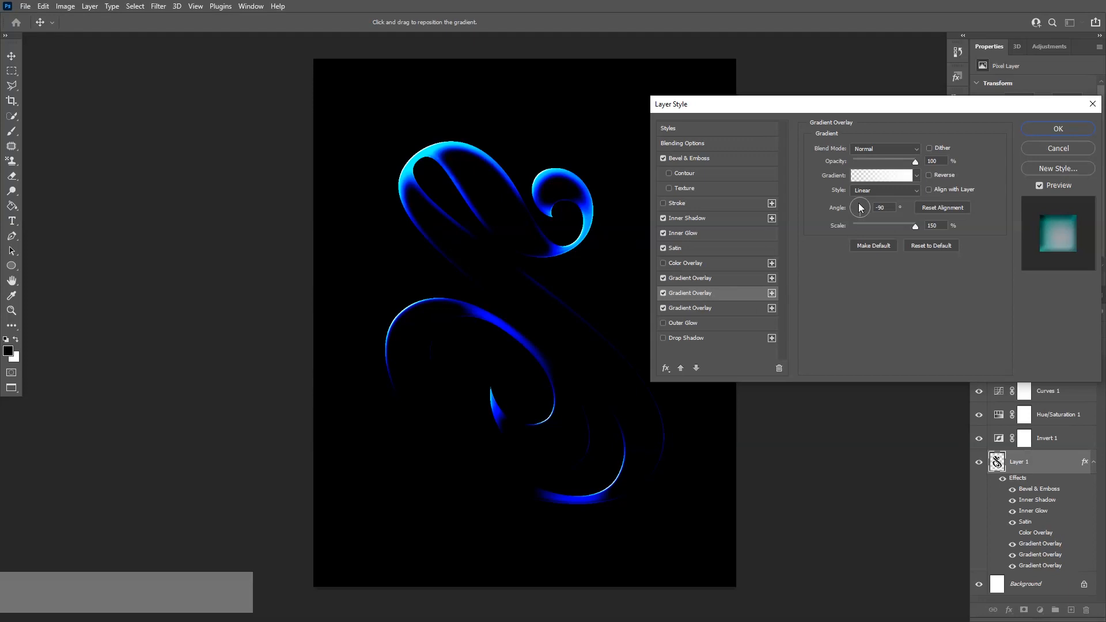
left_click(873, 150)
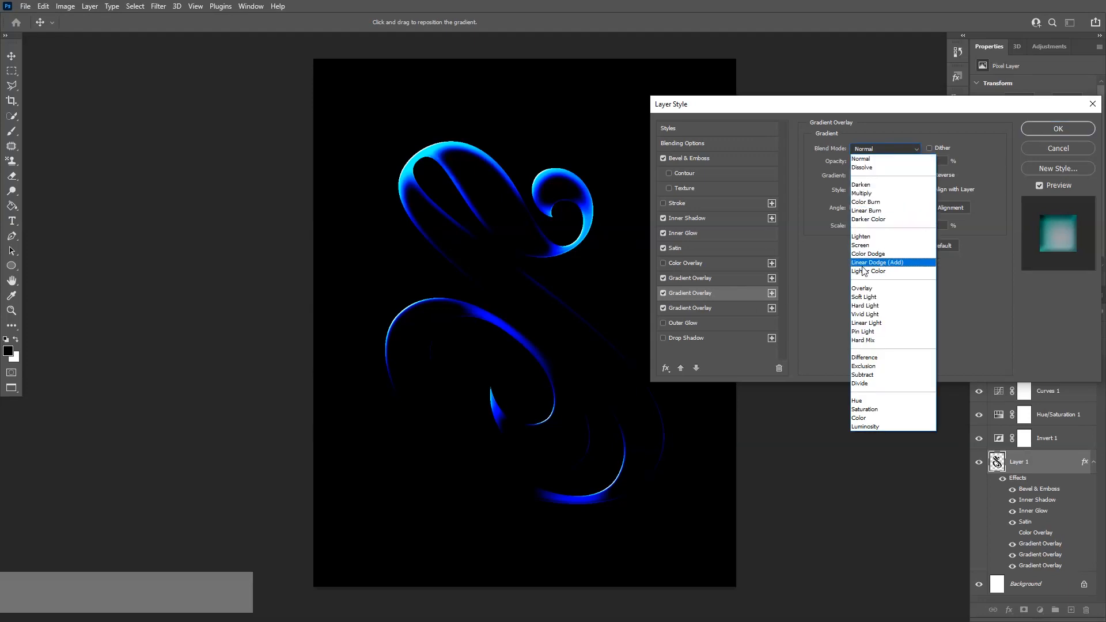
left_click(869, 288)
double_click(935, 161)
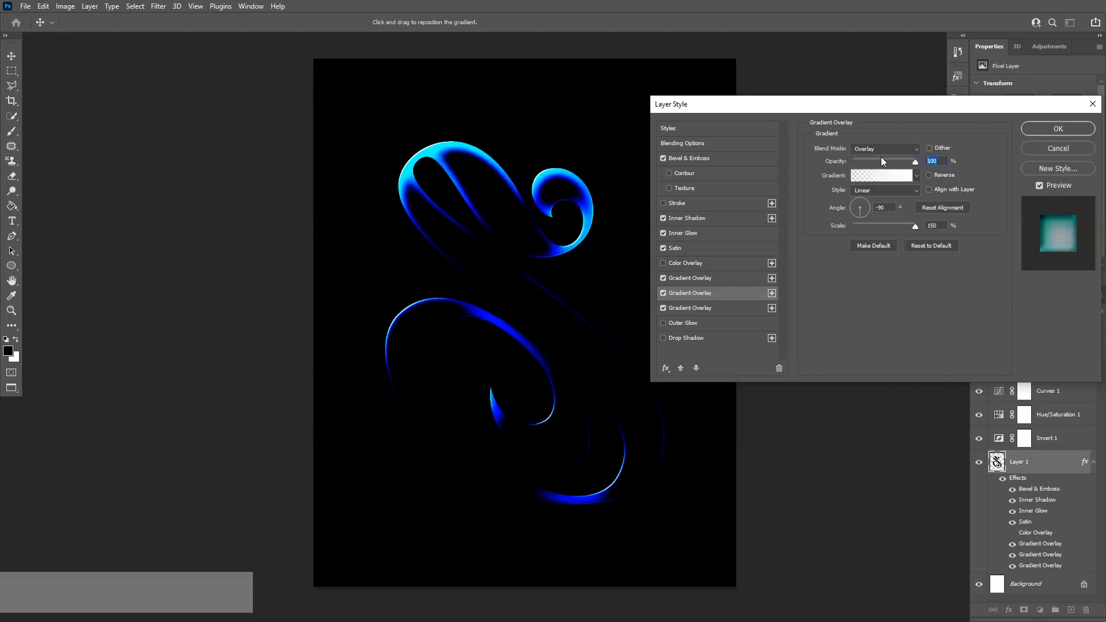
type("80")
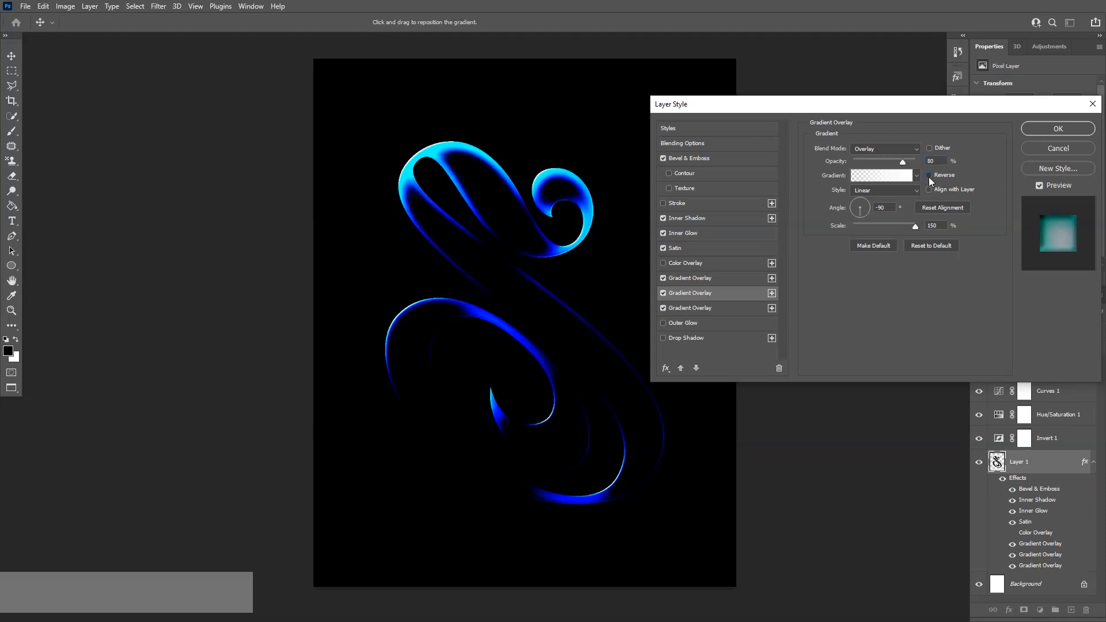
left_click(928, 176)
left_click(928, 177)
left_click(929, 176)
left_click(928, 176)
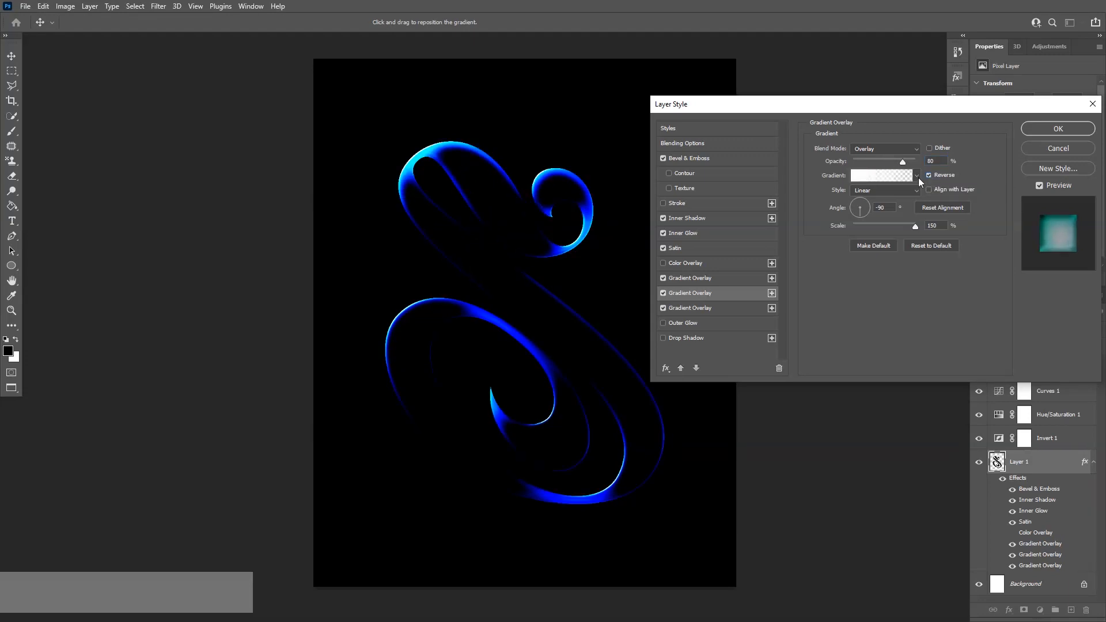
Raise the starting opacity stop of the second Gradient Overlay's gradient to 100%.
left_click(862, 173)
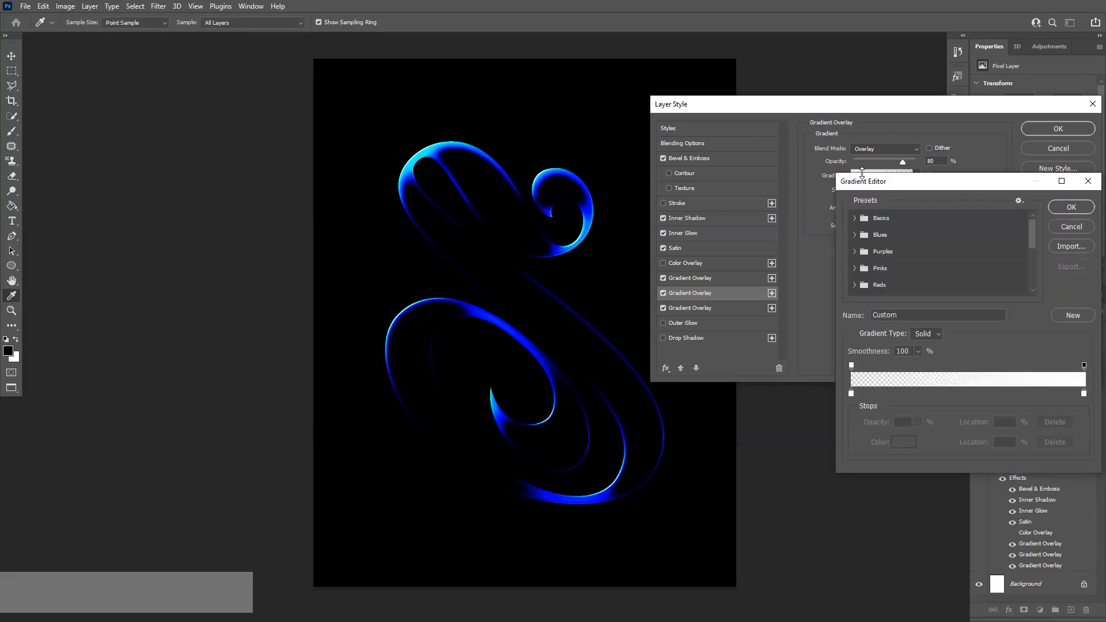
left_click(851, 365)
left_click(918, 422)
left_click(960, 440)
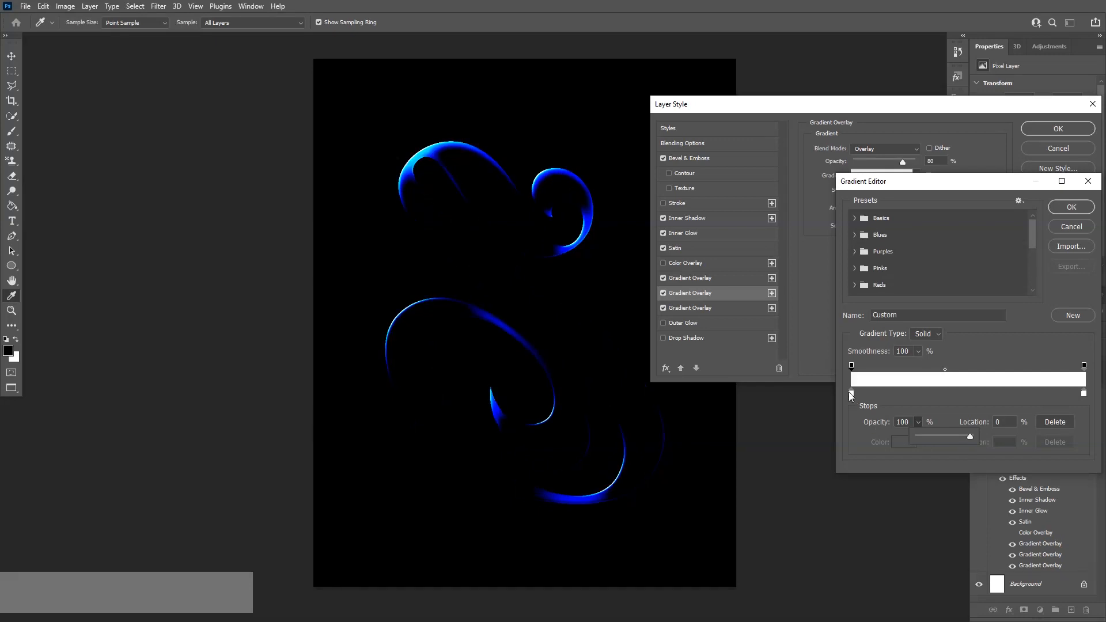
Colour the starting stop of the second overlay's gradient fd5392.
left_click(851, 394)
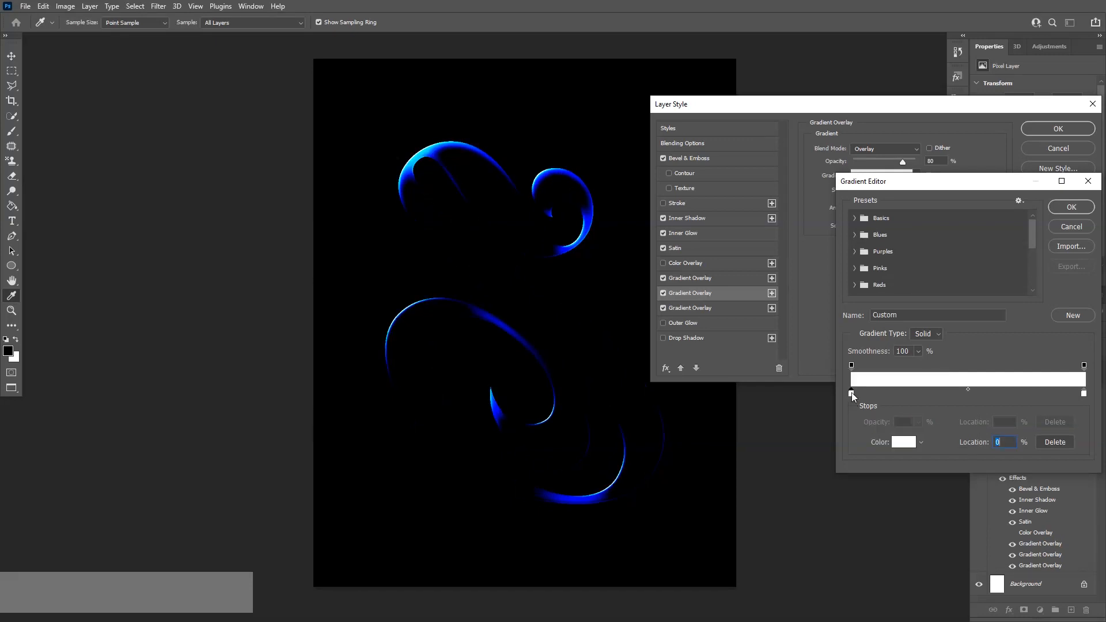
left_click(902, 443)
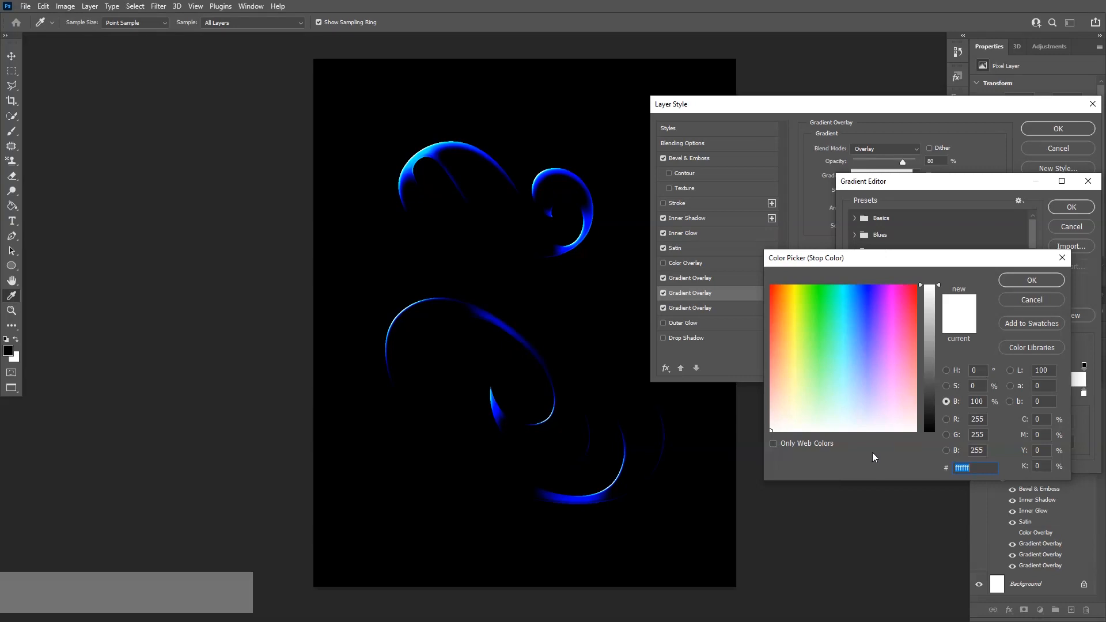
type("fd53")
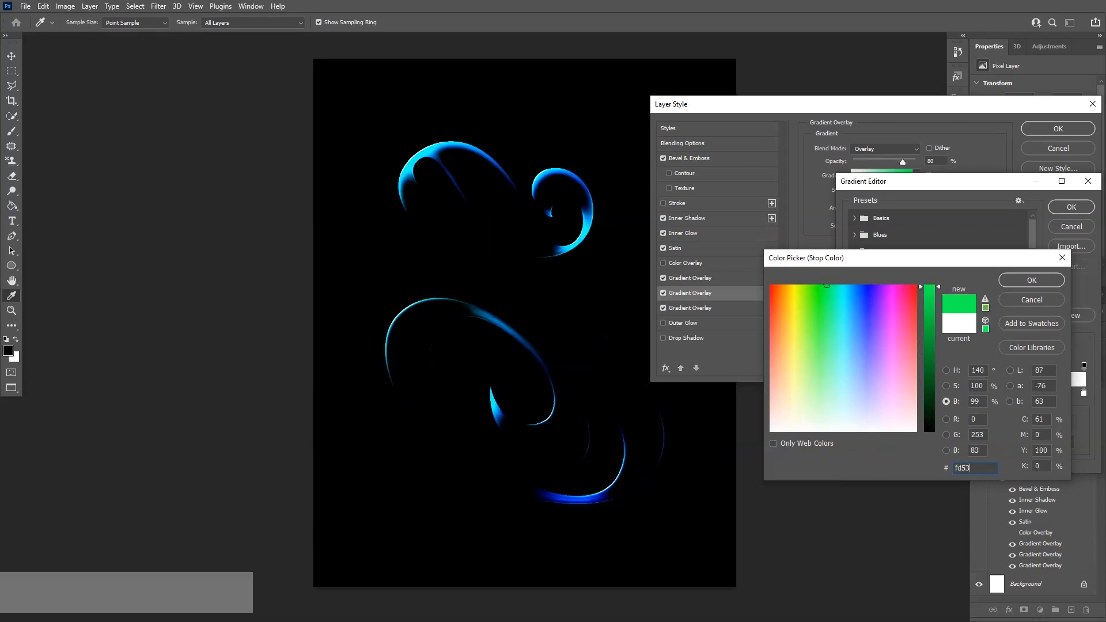
type("95")
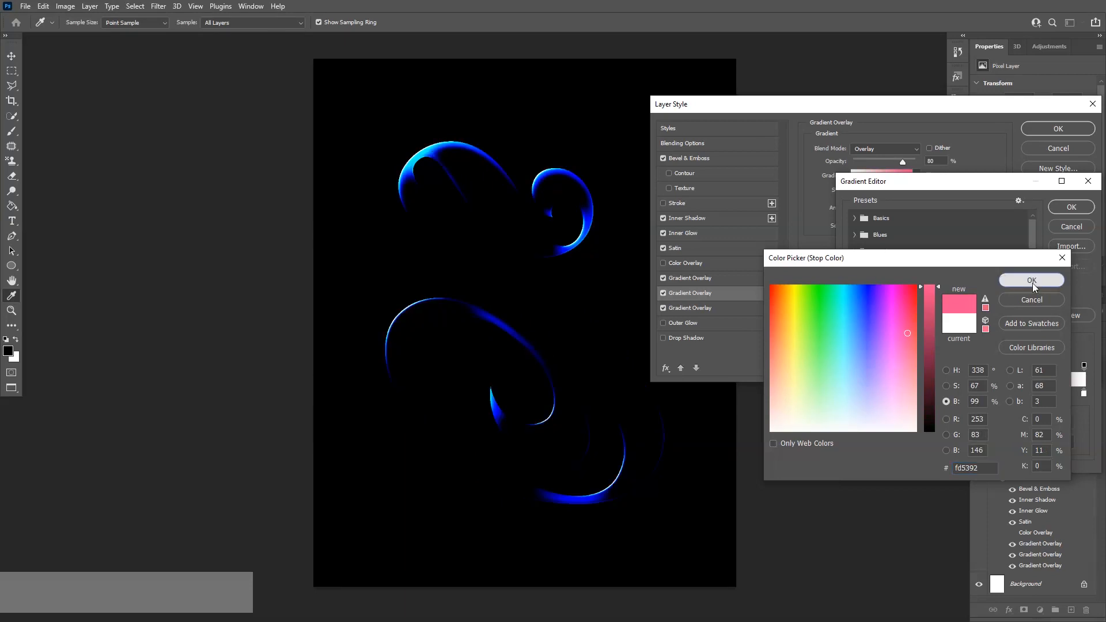
left_click(1031, 281)
Colour the gradient's end stop f86f64 and apply the gradient to the second overlay.
left_click(1083, 395)
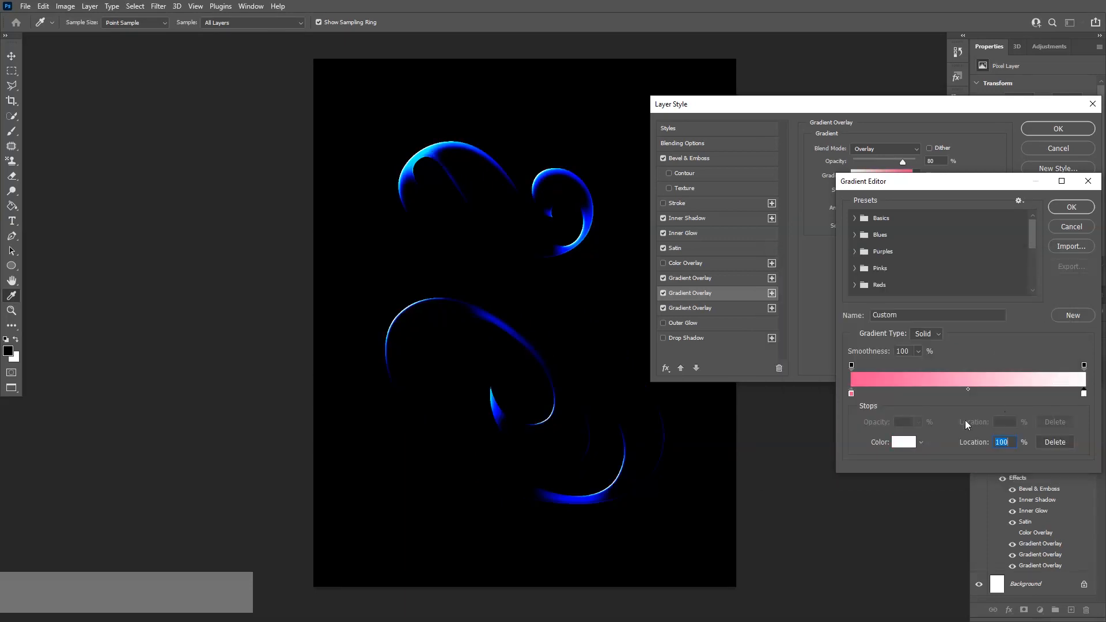
left_click(913, 443)
type("f86f")
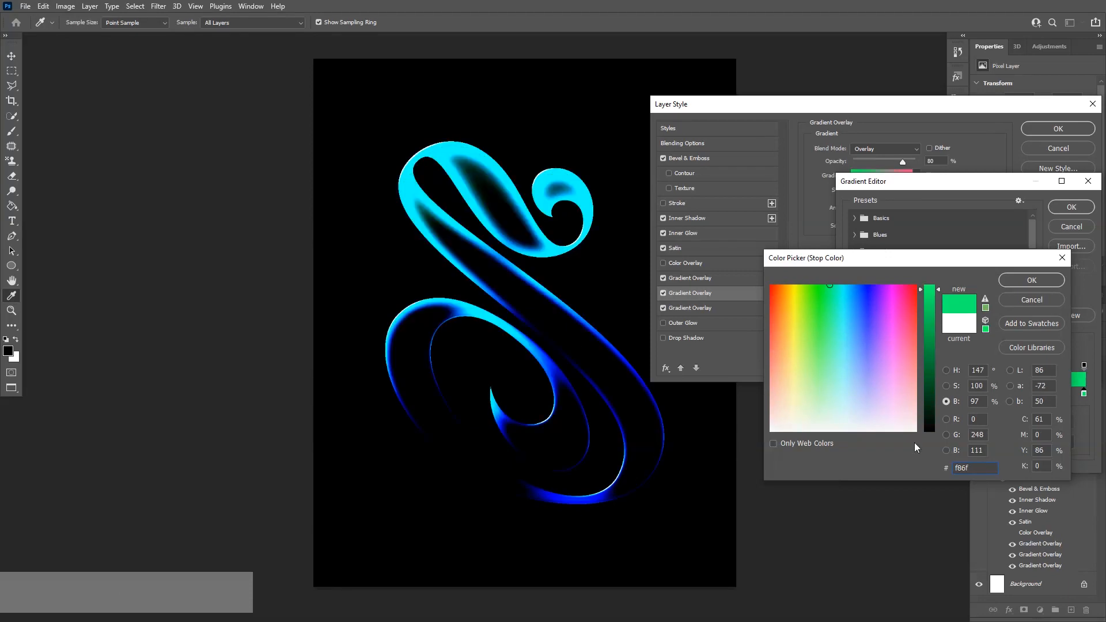
type("64")
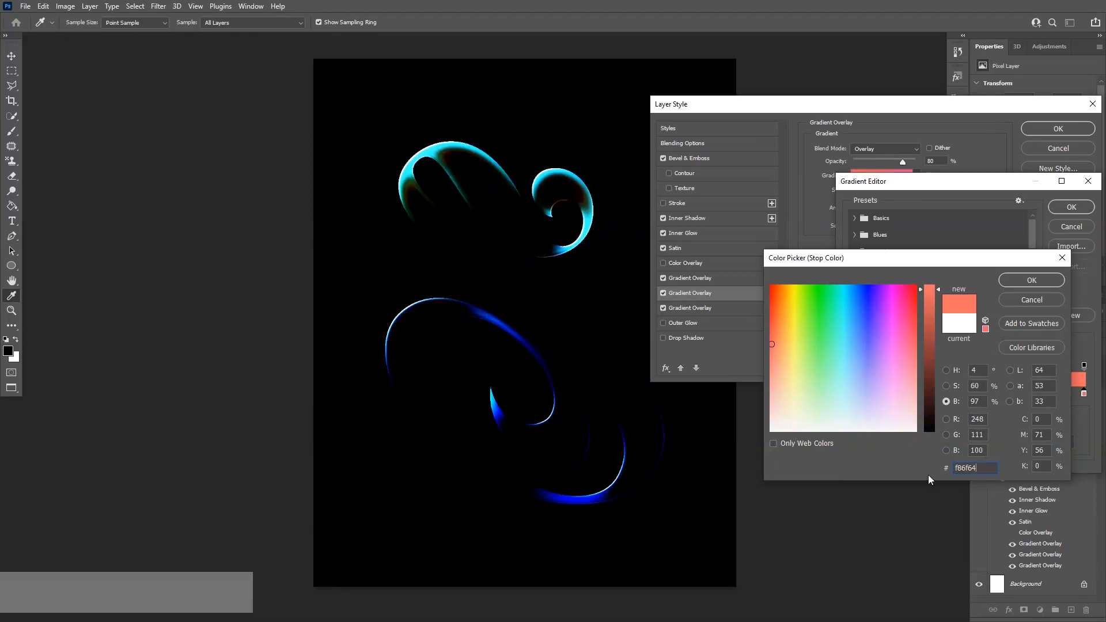
left_click(1033, 281)
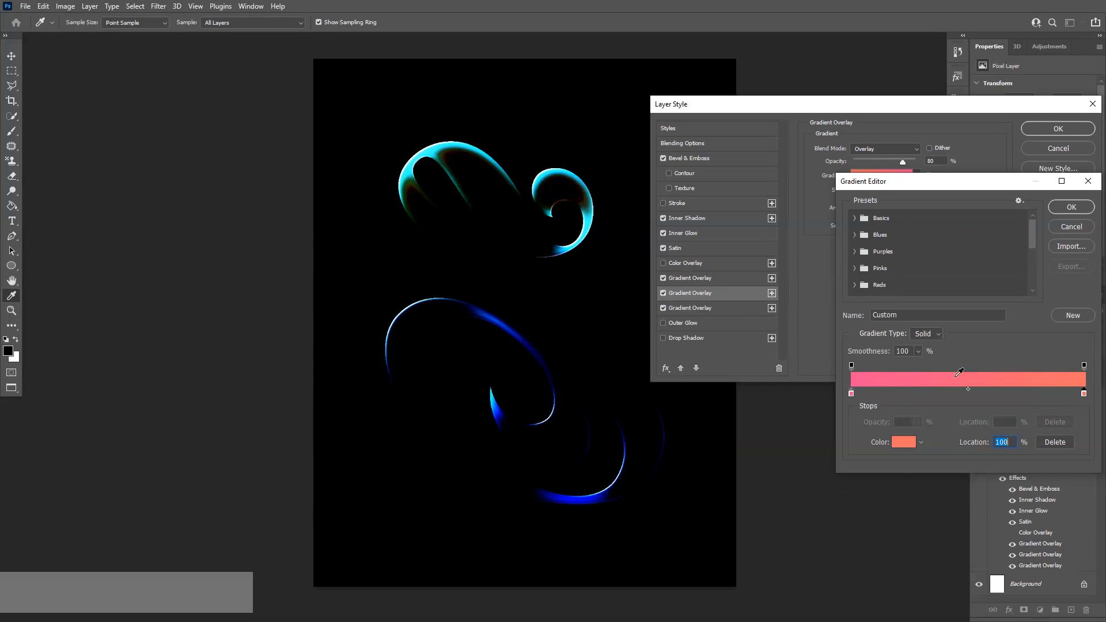
left_click(1071, 208)
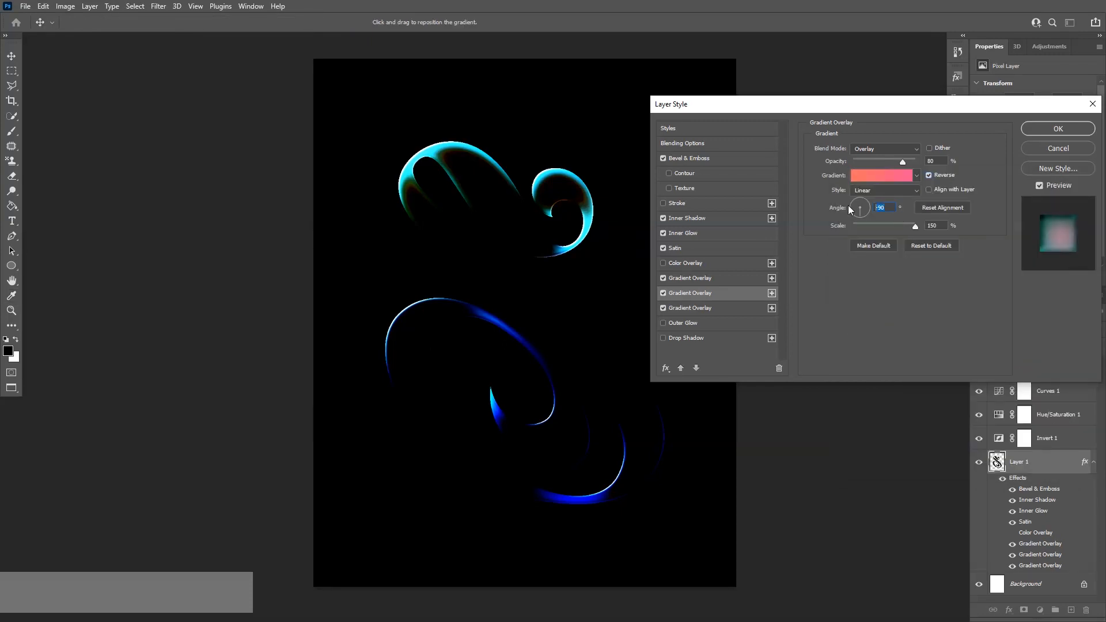
Set the second Gradient Overlay's angle to 90° and keep its scale at 150%.
type("90")
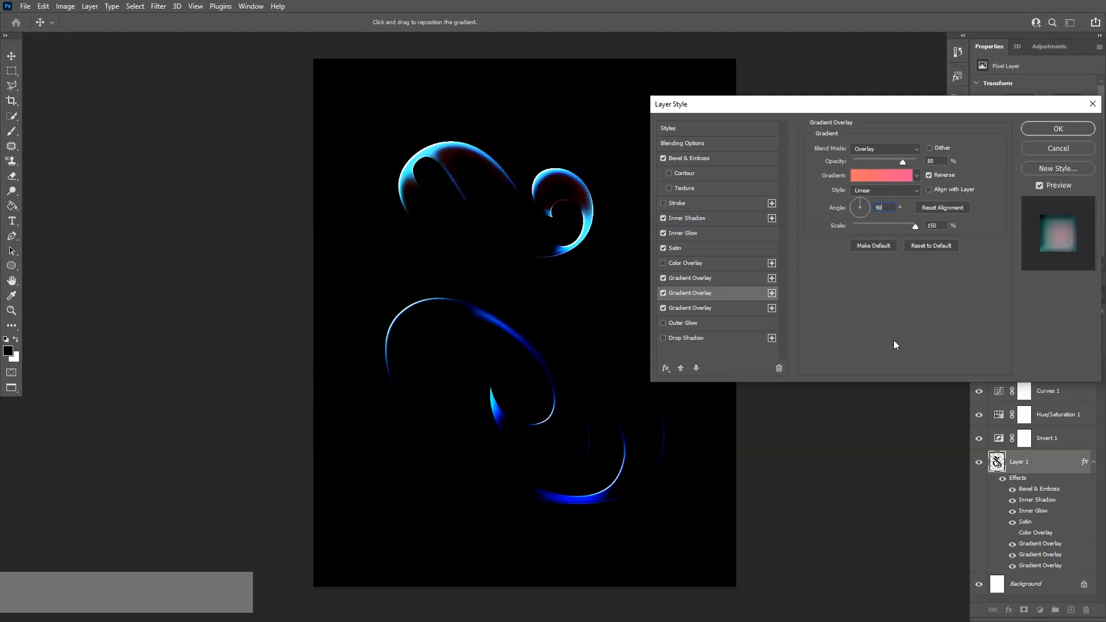
mouse_move(915, 225)
left_mouse_down()
mouse_move(891, 224)
mouse_move(915, 224)
left_mouse_up()
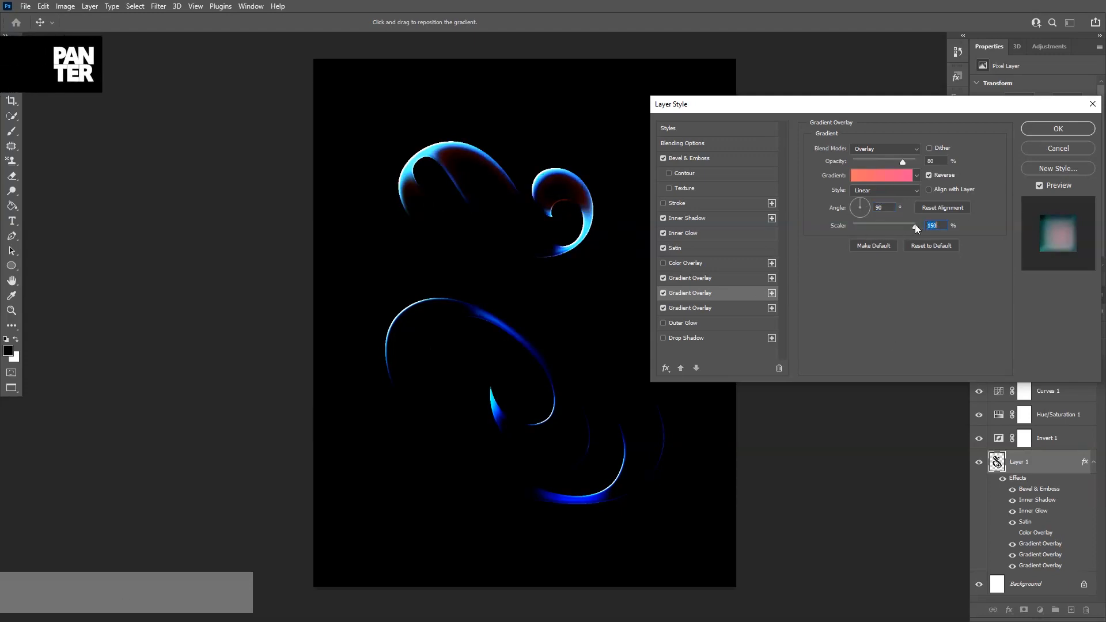
left_click(946, 223)
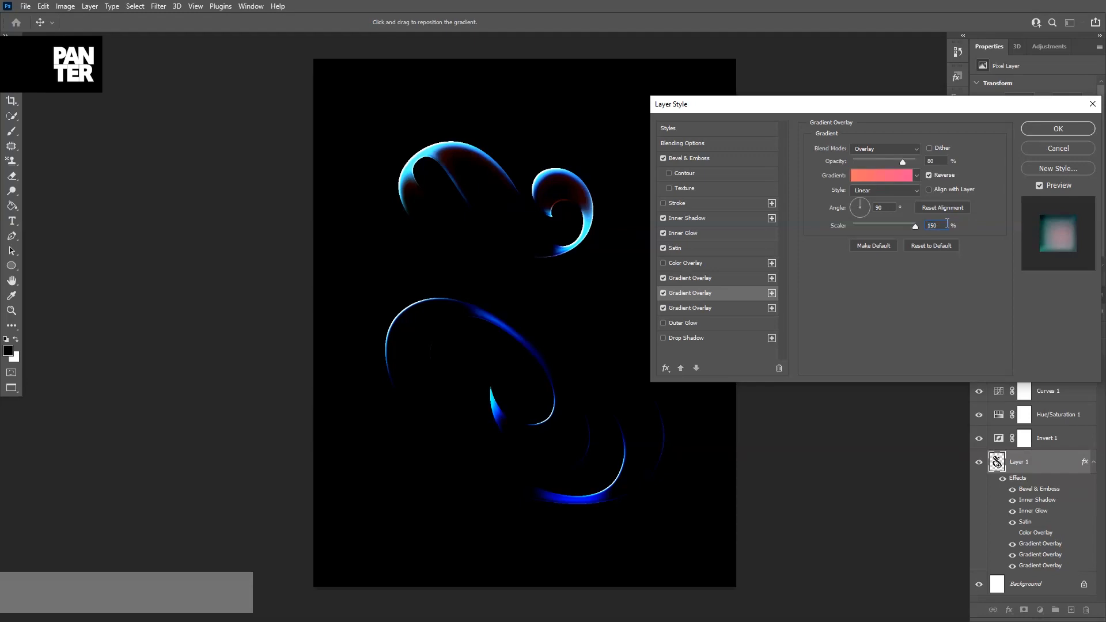
Raise the starting opacity stop of the third Gradient Overlay's gradient to 100%.
left_click(718, 309)
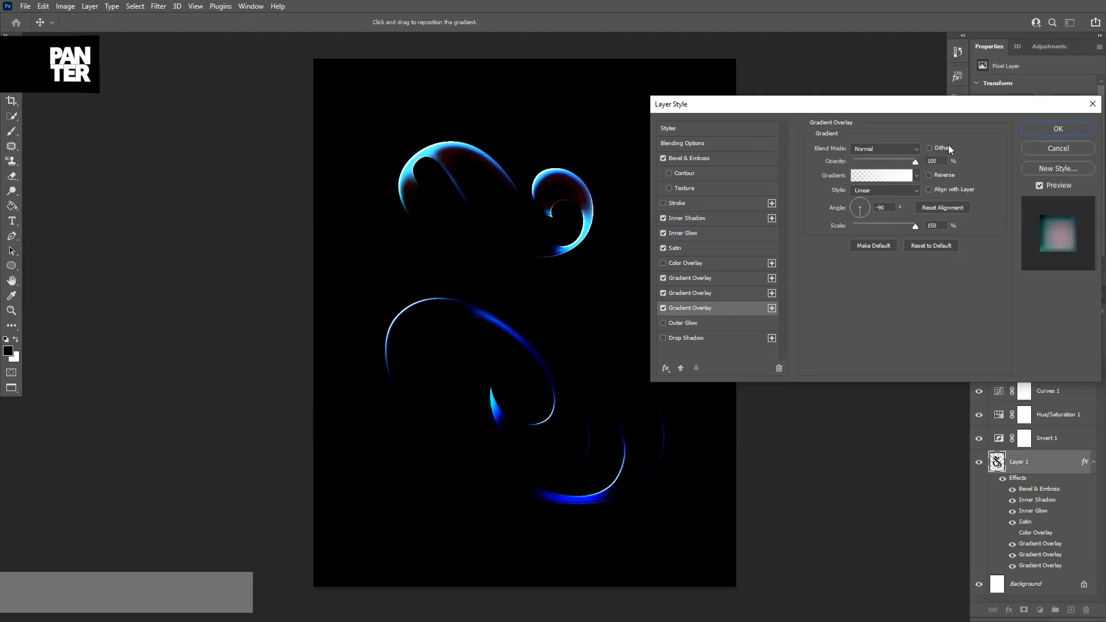
left_click(886, 175)
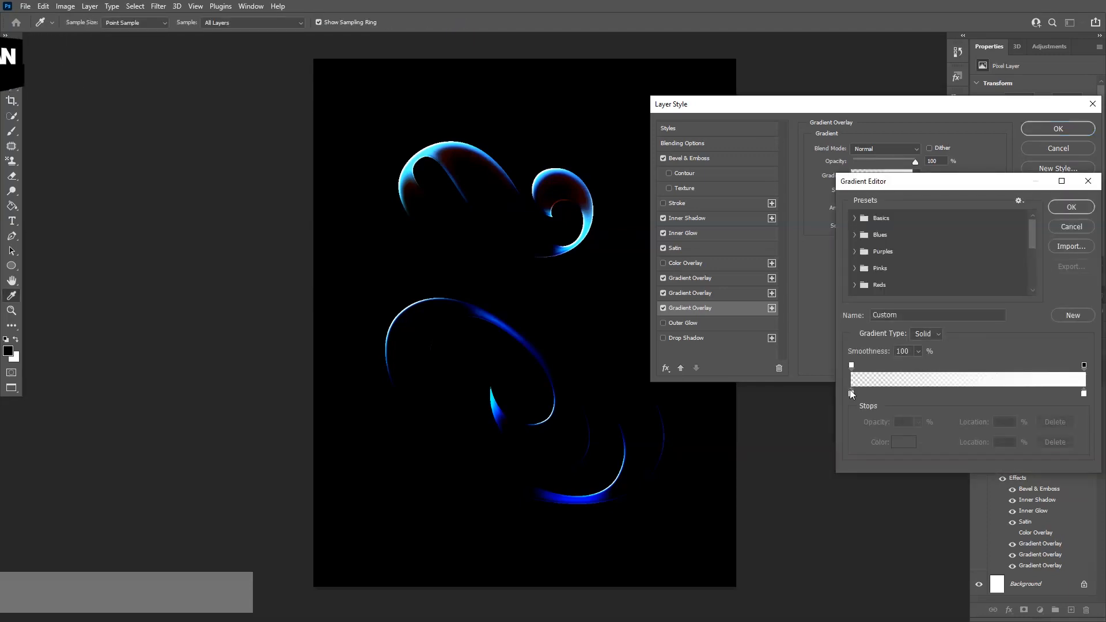
left_click(851, 365)
left_click(917, 422)
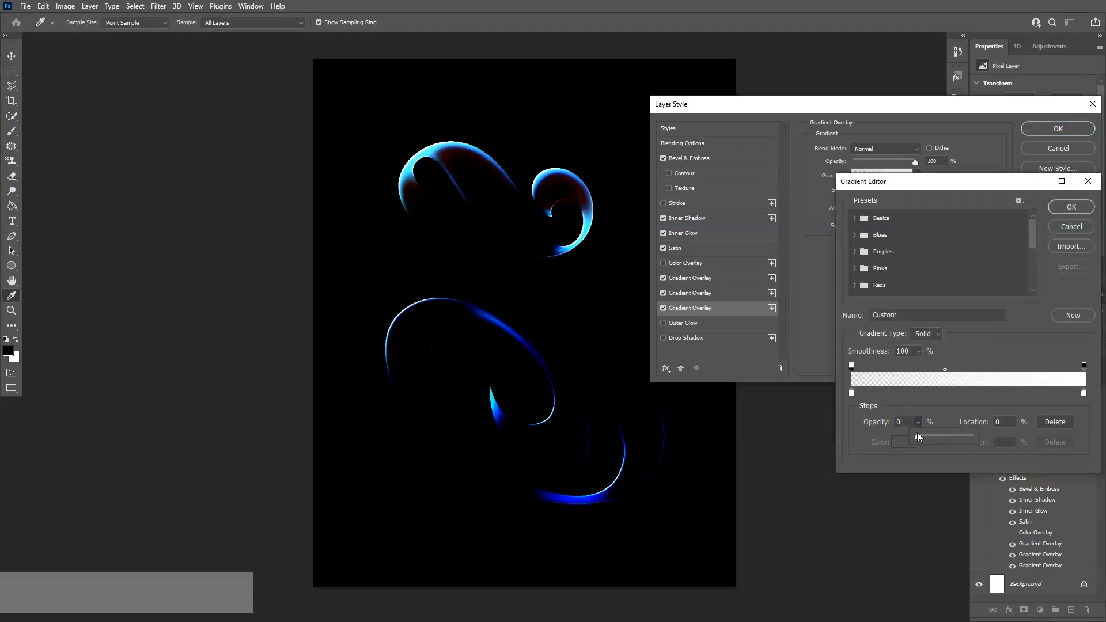
left_click_drag(940, 437, 973, 435)
Colour the third gradient's starting stop 000000, then apply the gradient and the layer style with the angle kept at -90°.
left_click(851, 392)
left_click(904, 441)
type("000000")
left_click(1029, 281)
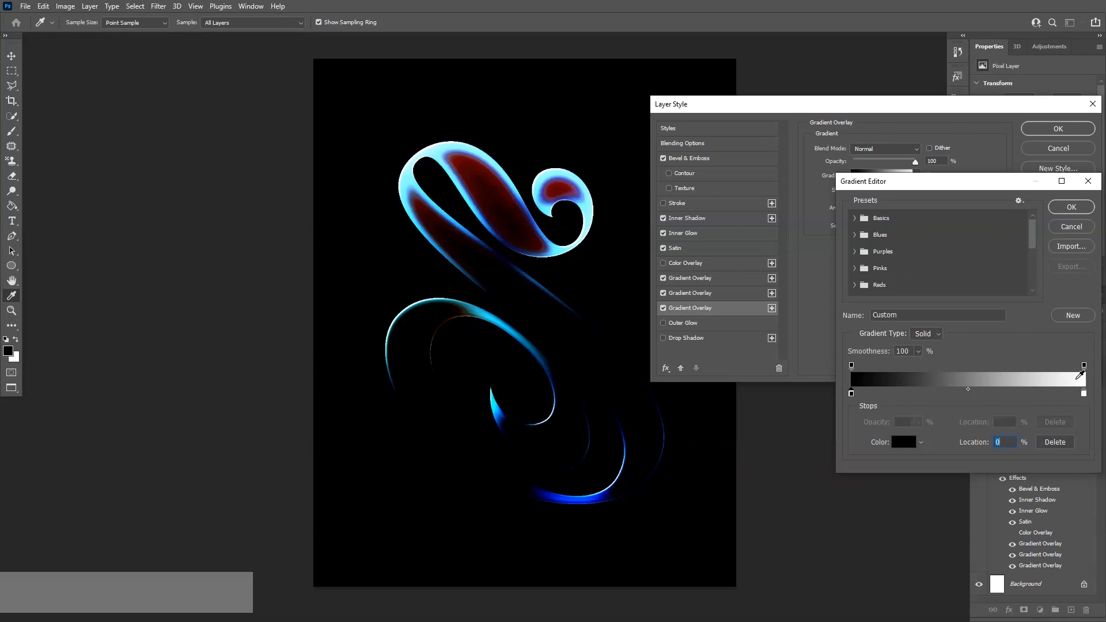
left_click(1080, 211)
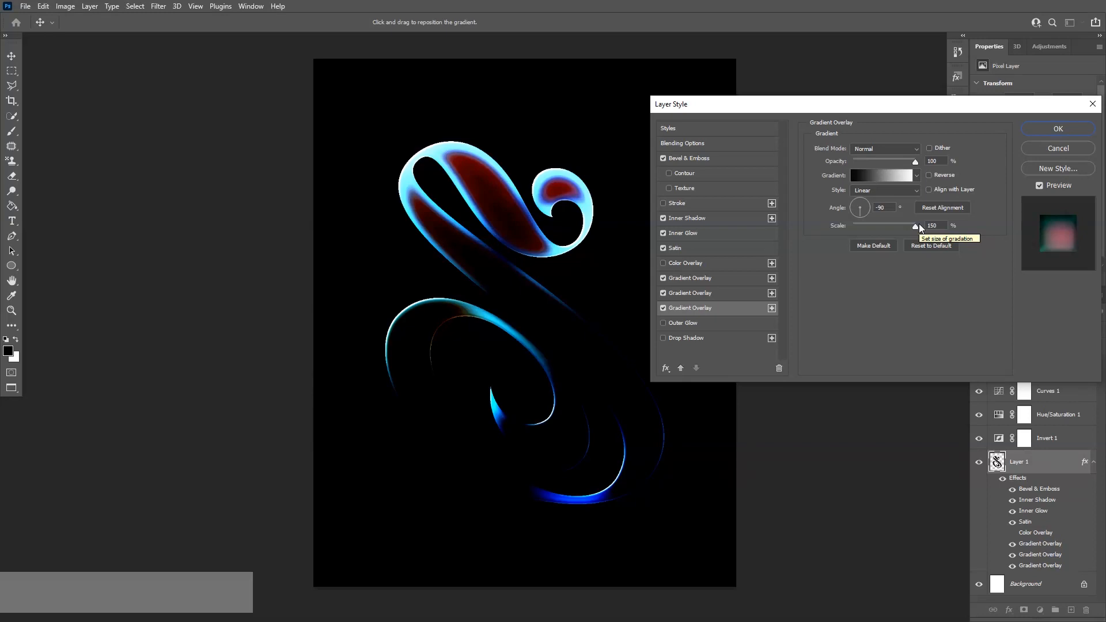
left_click(887, 206)
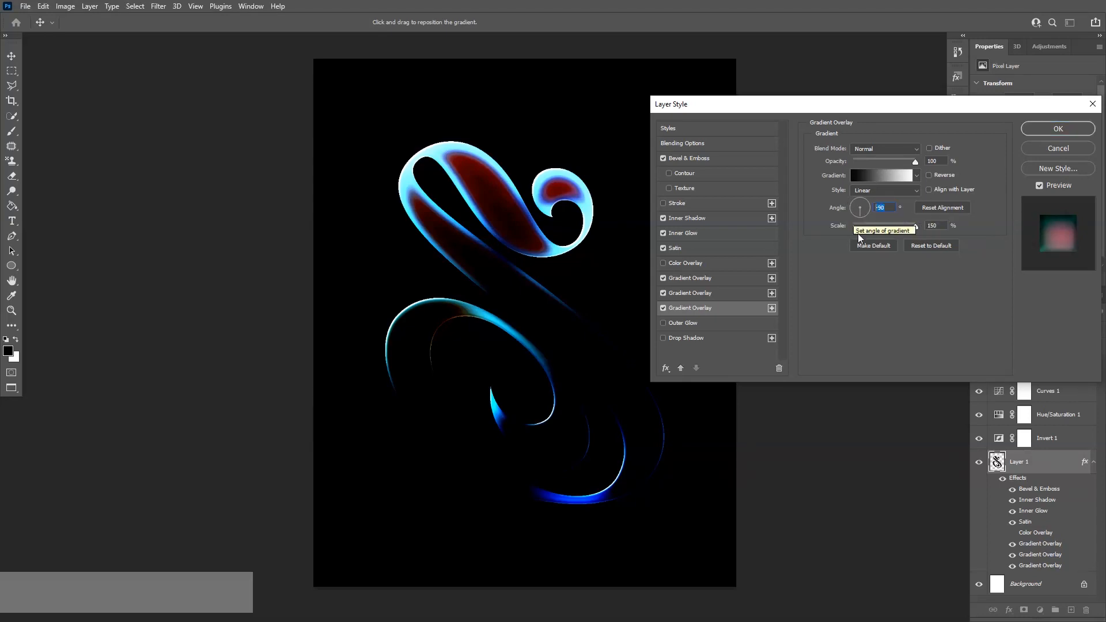
left_click(1033, 124)
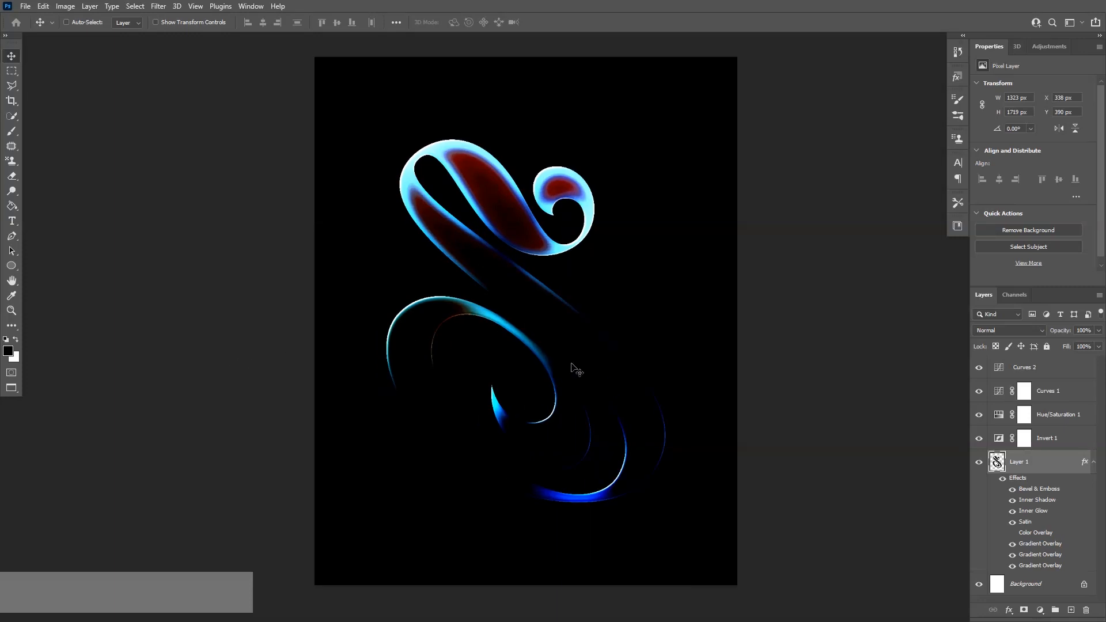
Lower the Curves 1 adjustment layer's opacity to 60%.
left_click(978, 392)
left_click(977, 392)
left_click(1039, 392)
left_click(1098, 331)
left_click_drag(1097, 344, 1076, 346)
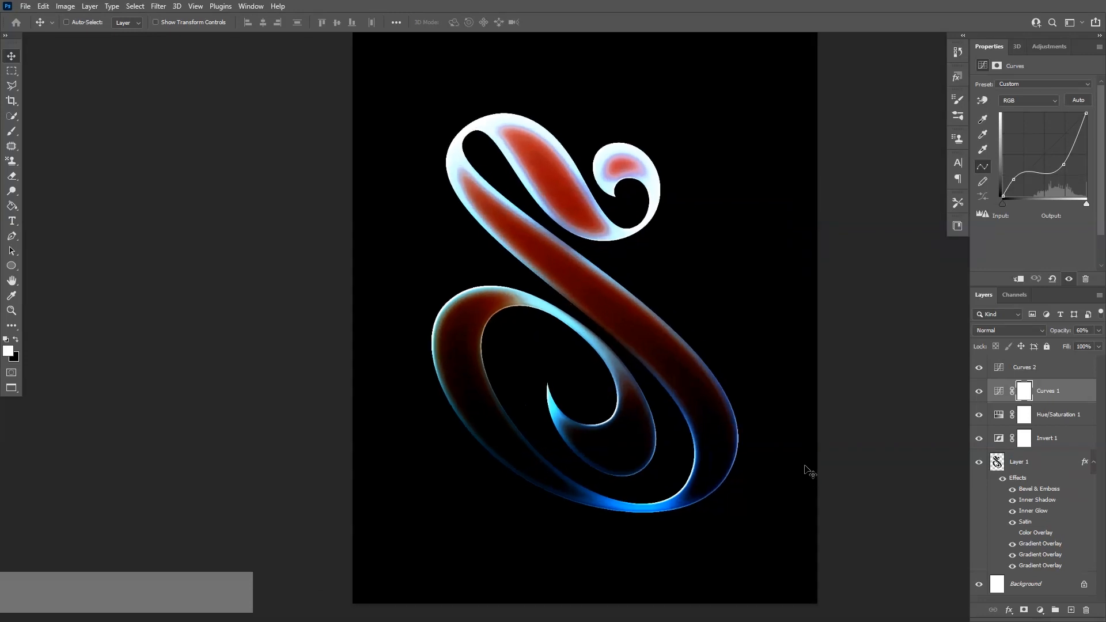
Compare the lettering with and without the Curves 2, Hue/Saturation 1 and Invert 1 adjustment layers.
scroll(517, 246, "up", 1)
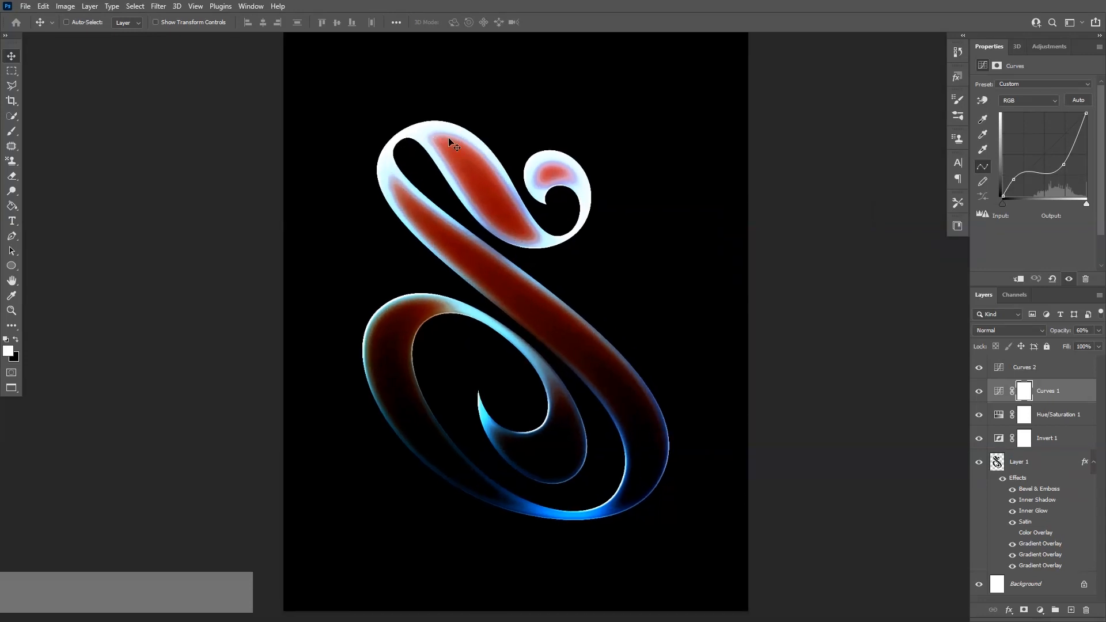
scroll(536, 158, "up", 1)
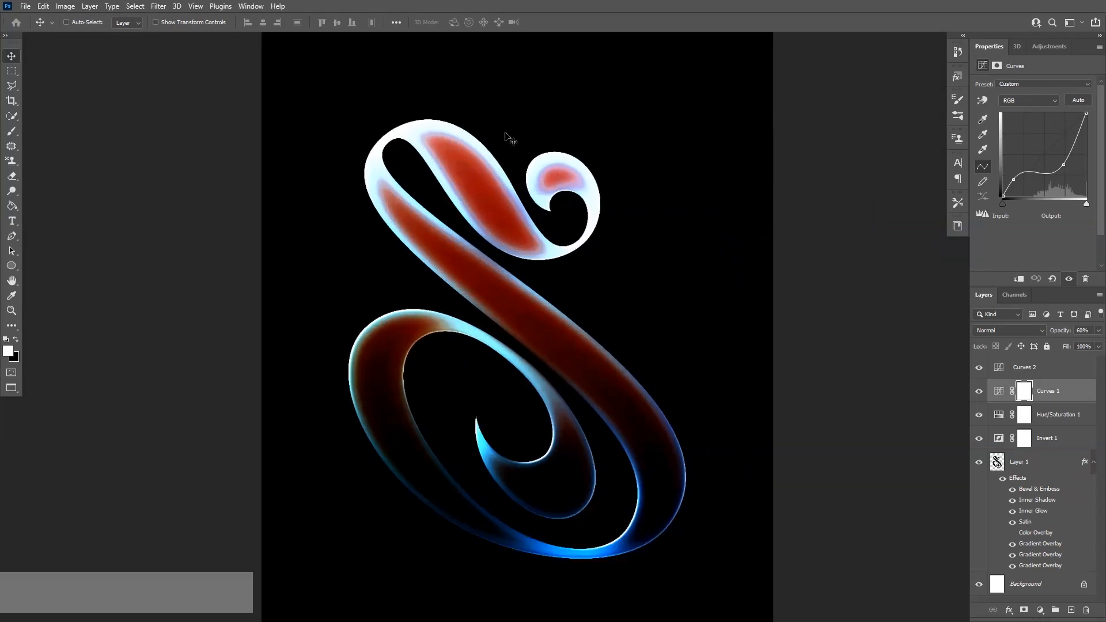
left_click(978, 368)
left_click(978, 368)
left_click(978, 420)
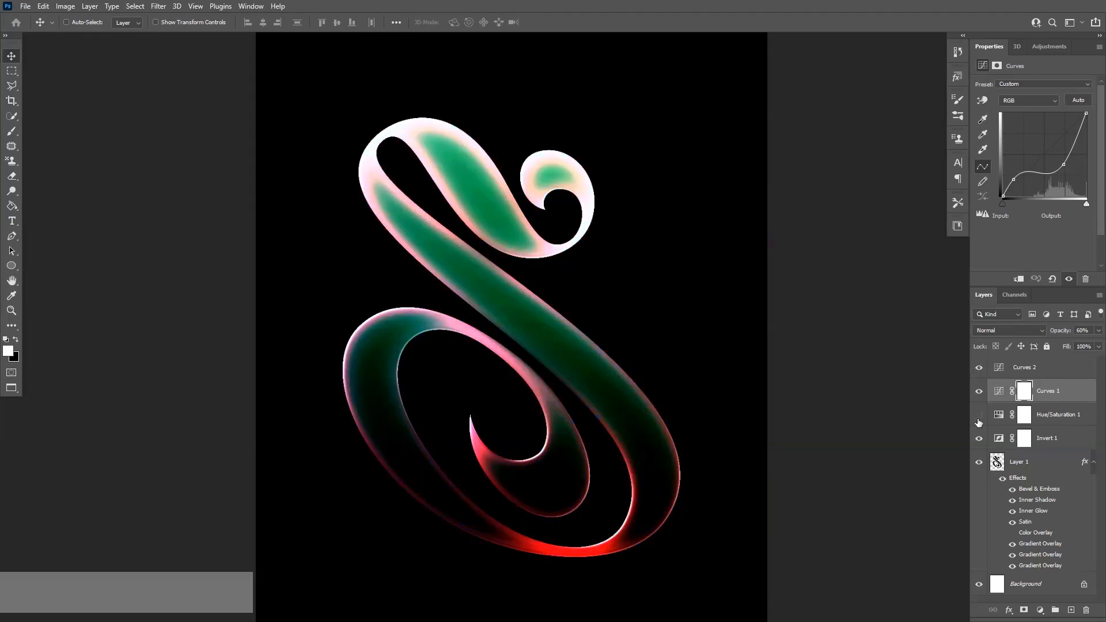
left_click(978, 421)
left_click(977, 441)
left_click(977, 440)
Add a new layer above the Curves 2 adjustment layer and fill it with black using the Paint Bucket tool.
left_click(1056, 373)
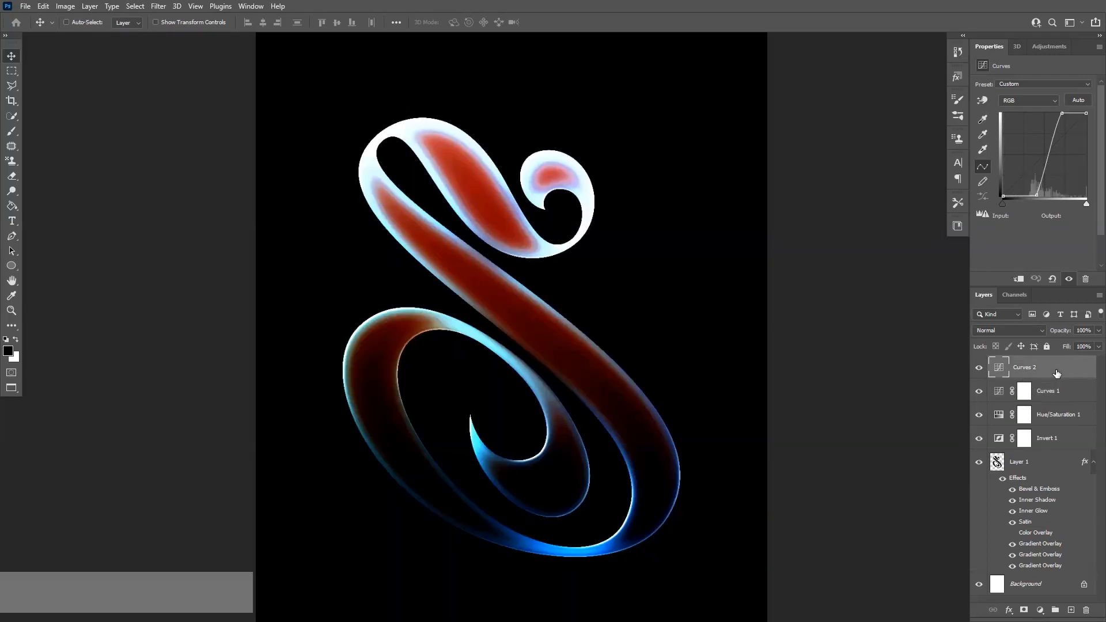
left_click(1070, 610)
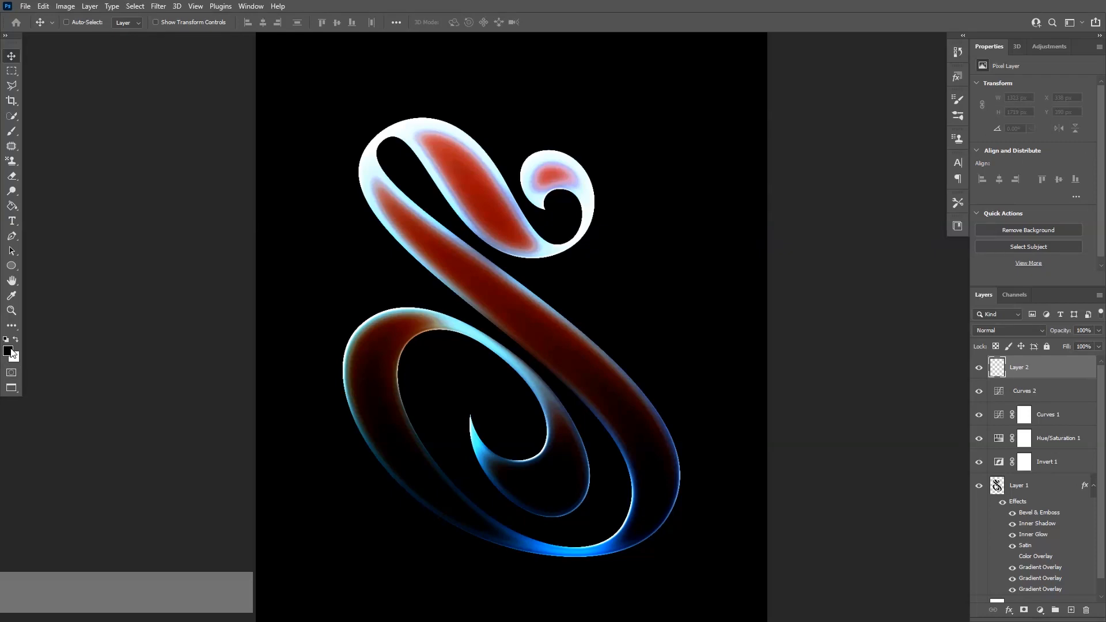
left_click(12, 206)
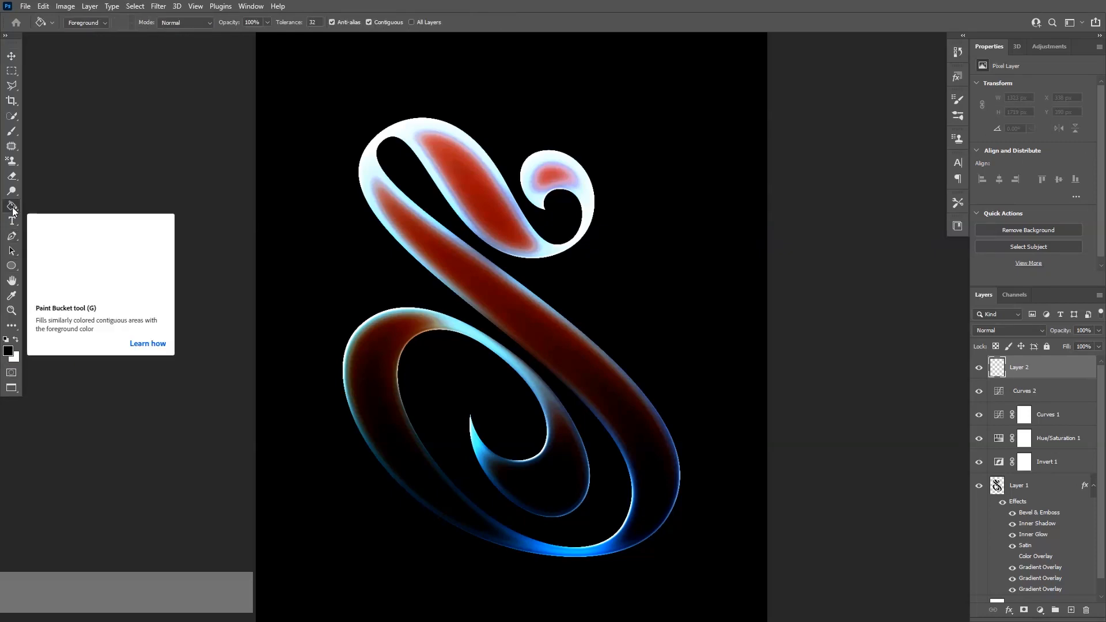
left_click(506, 299)
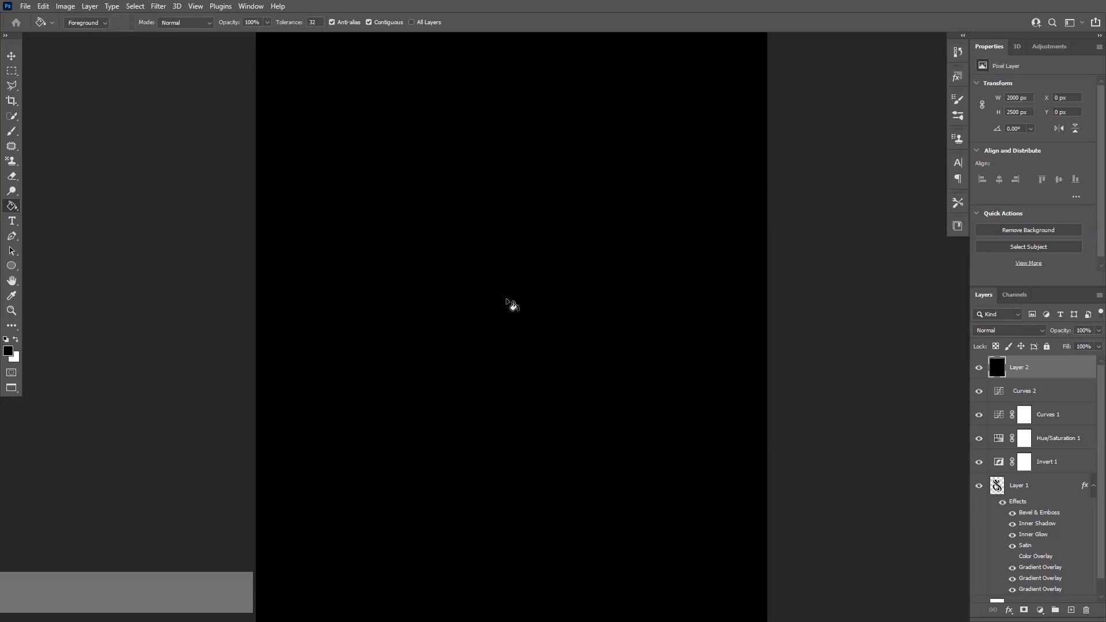
Apply the Add Noise filter to the black layer with an amount of 15.36%, Gaussian distribution and Monochromatic off.
left_click(12, 58)
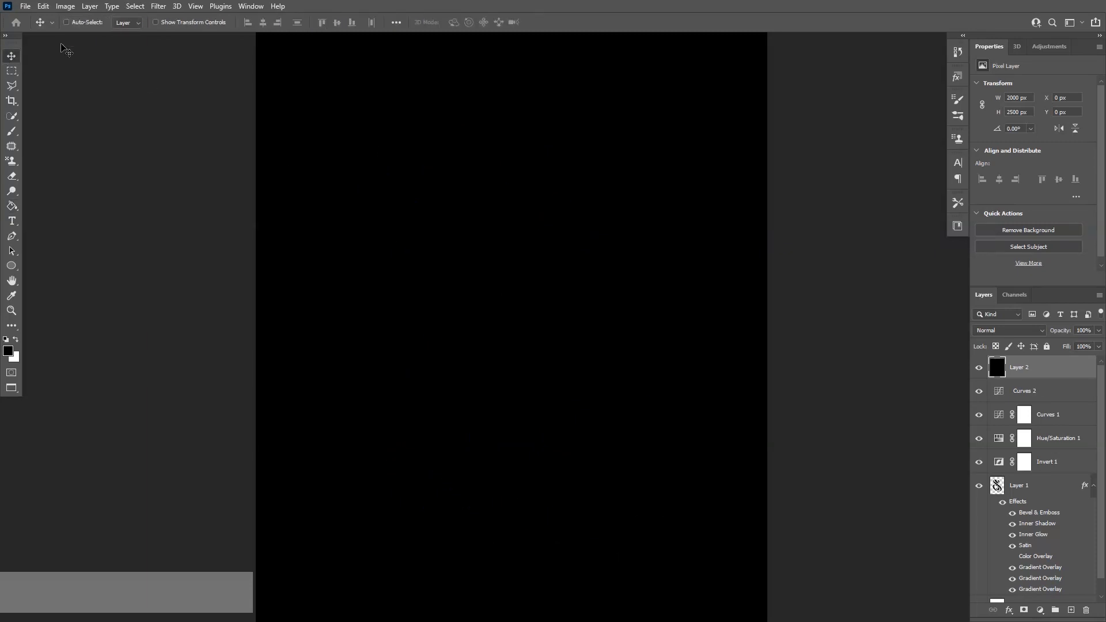
left_click(159, 6)
mouse_move(190, 190)
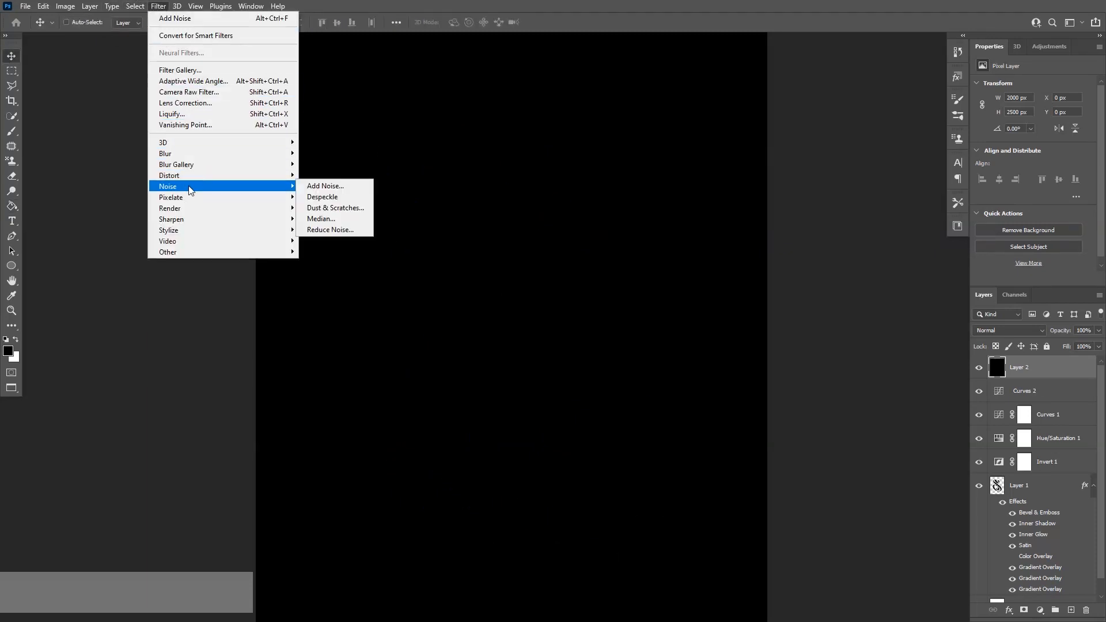
left_click(316, 186)
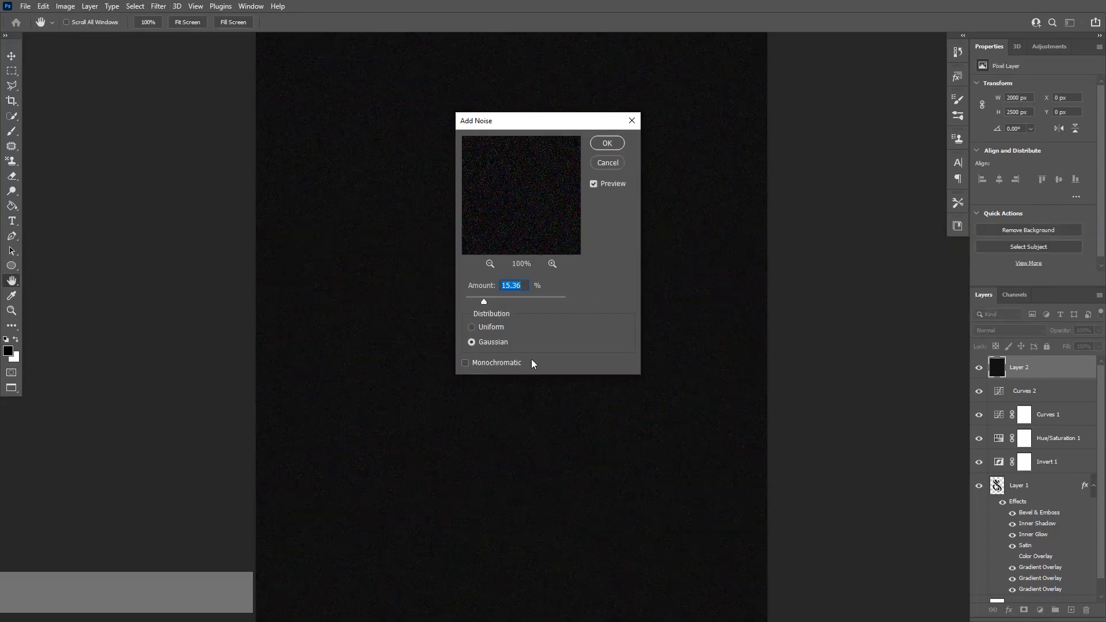
left_click(615, 143)
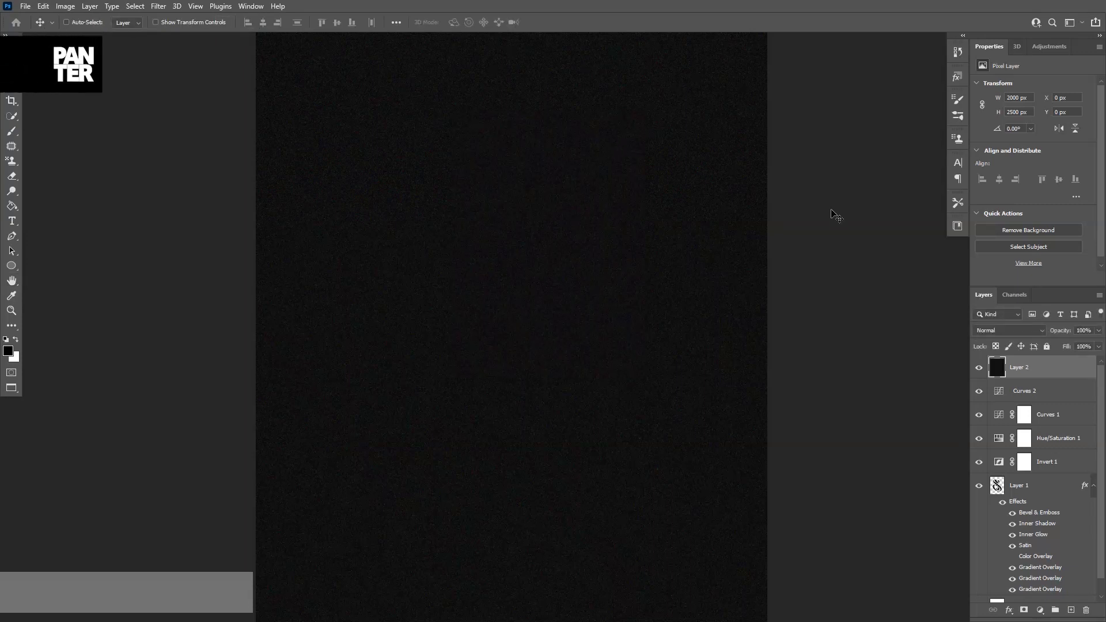
Set the noise layer's blend mode to Exclusion and its opacity to 57%.
left_click(990, 329)
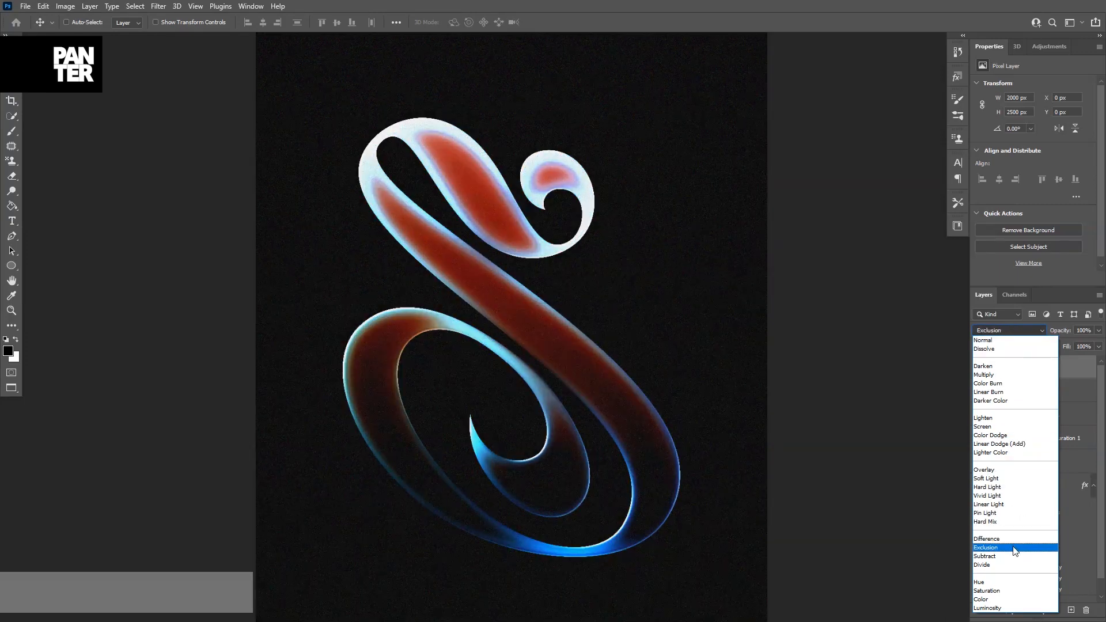
left_click(1015, 548)
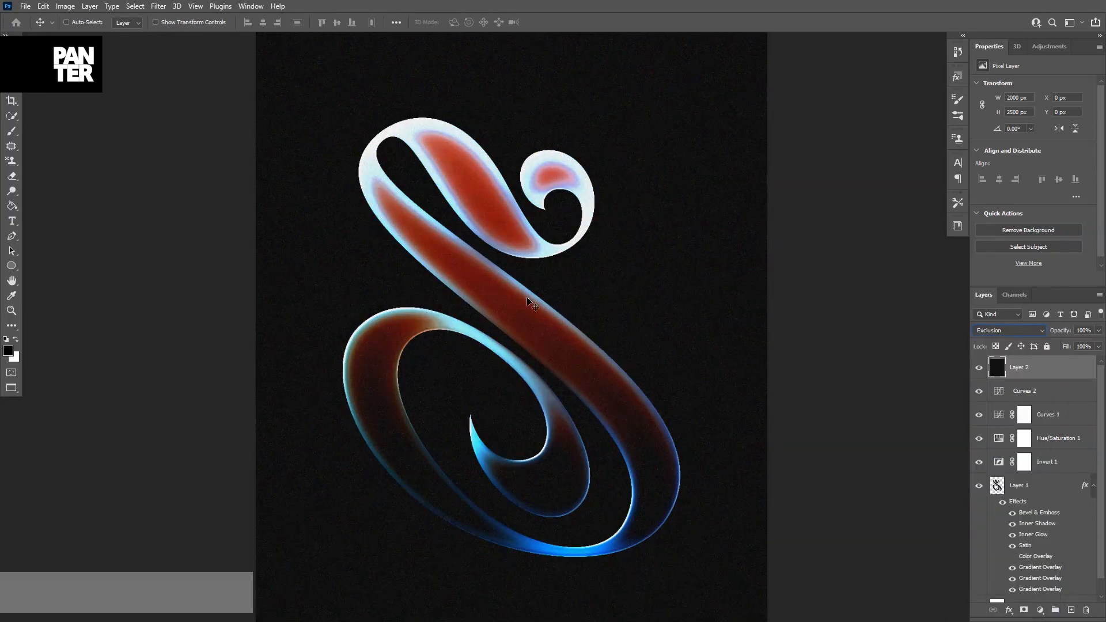
scroll(458, 234, "down", 1)
key("5")
key("7")
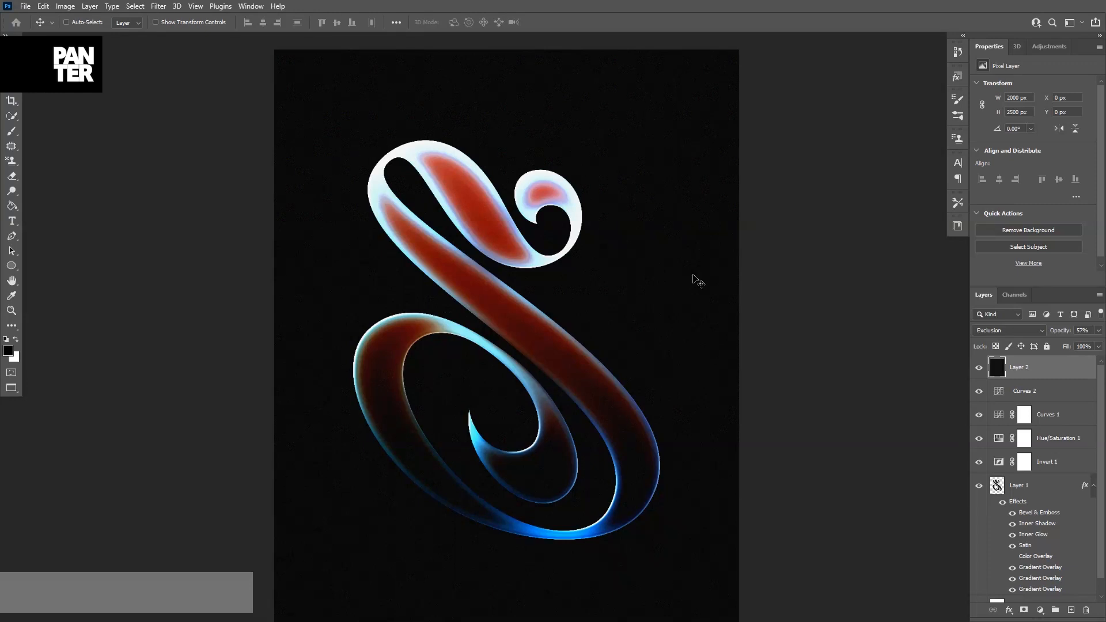
scroll(506, 256, "up", 1)
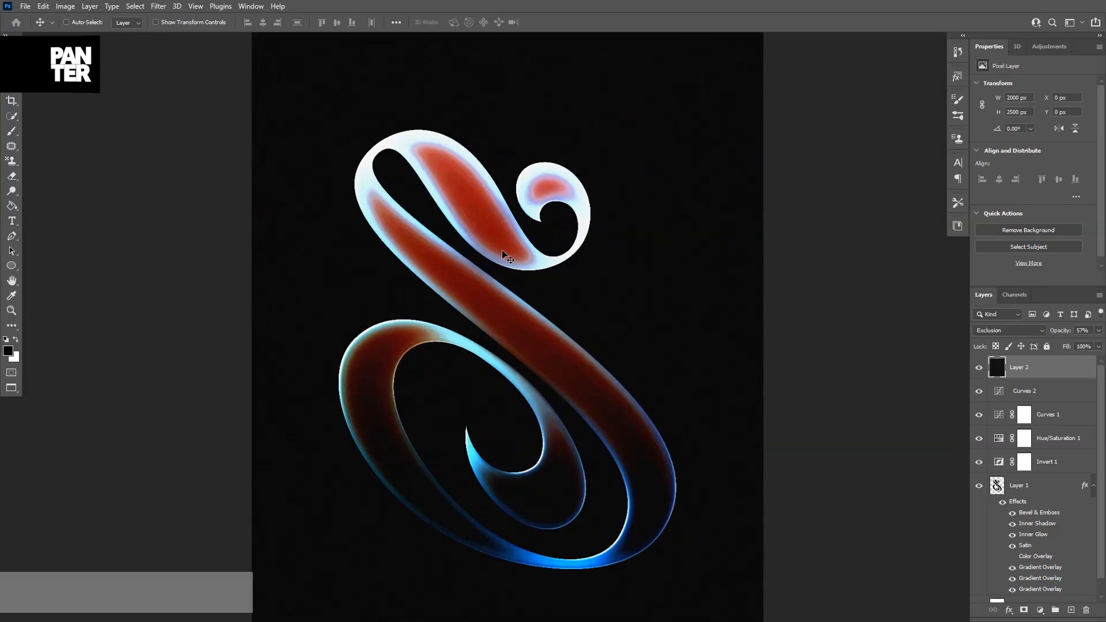